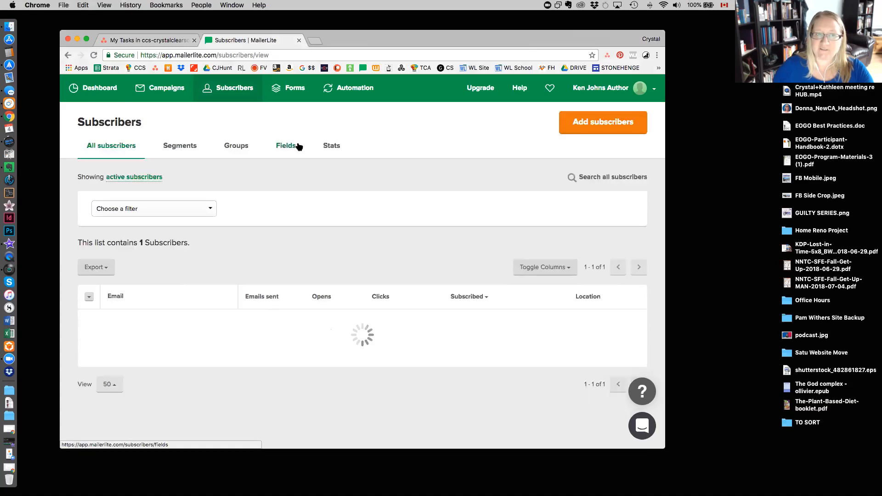
Create a new subscriber group named "Entire Readers Group".
click(237, 146)
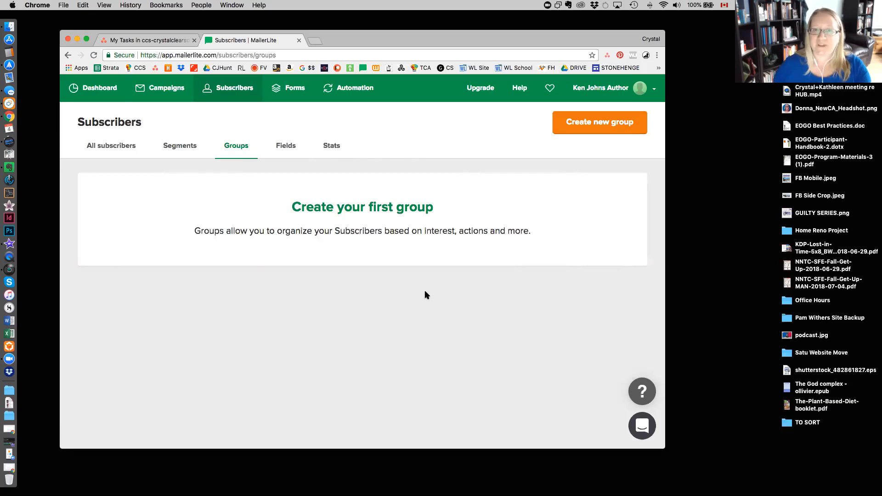
click(587, 126)
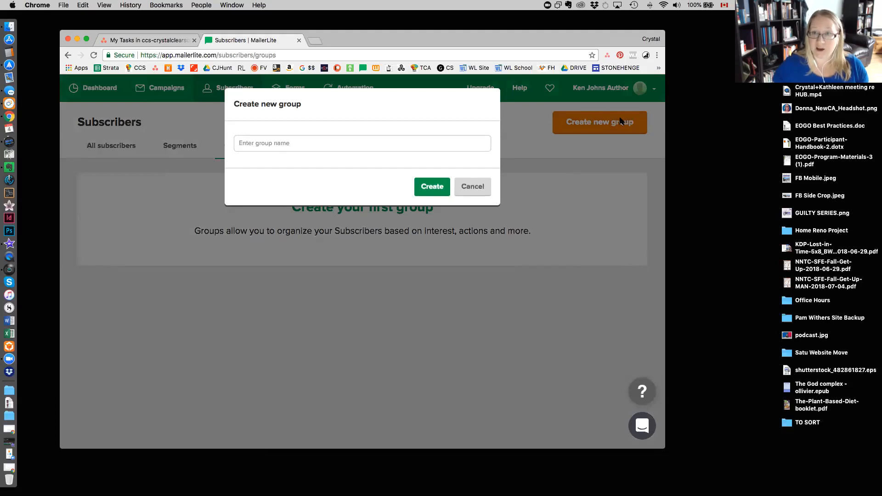
click(285, 144)
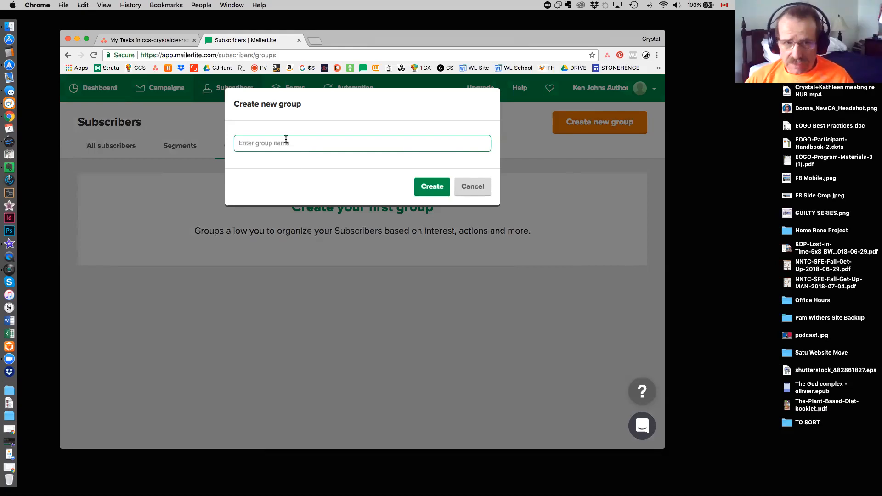
text(E)
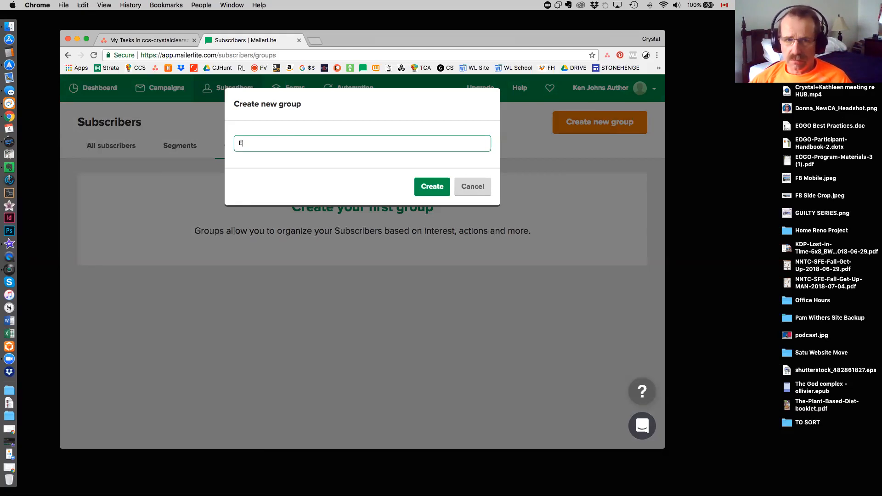
text(ntire Readers Group)
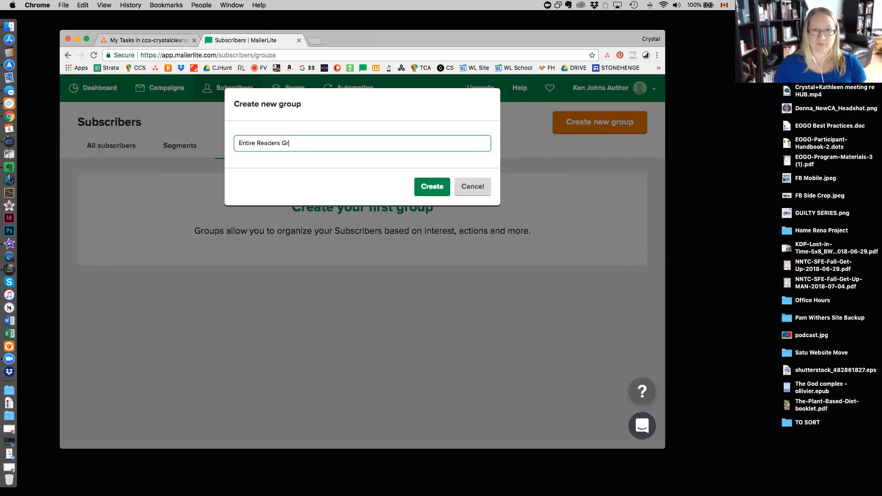
click(422, 189)
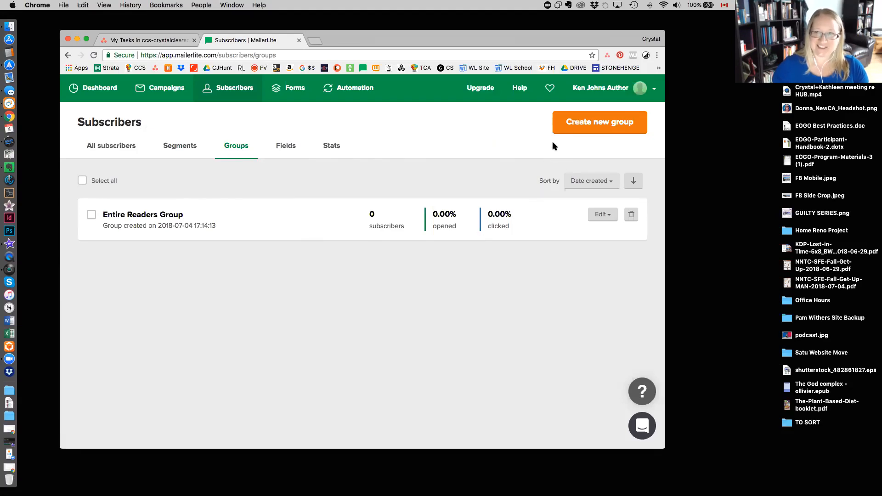
Create another subscriber group named "Website Signup Form Subscribers".
click(592, 126)
click(298, 142)
text(Website )
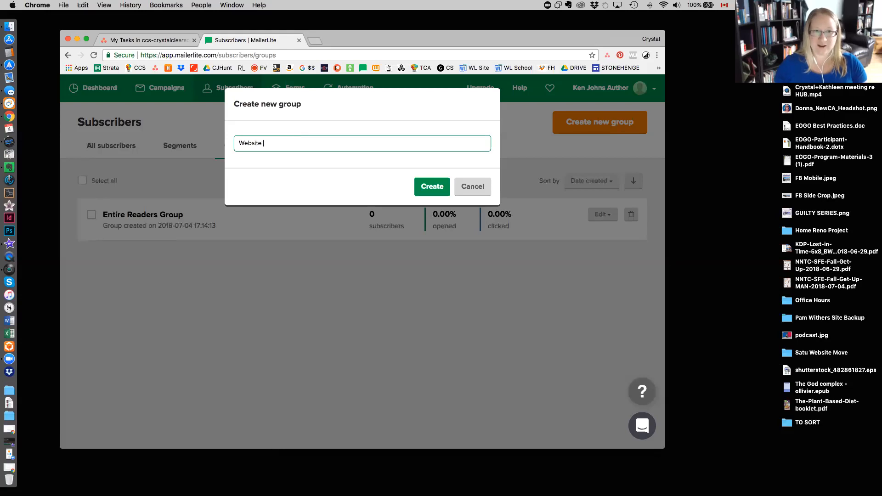
text(Signup Form)
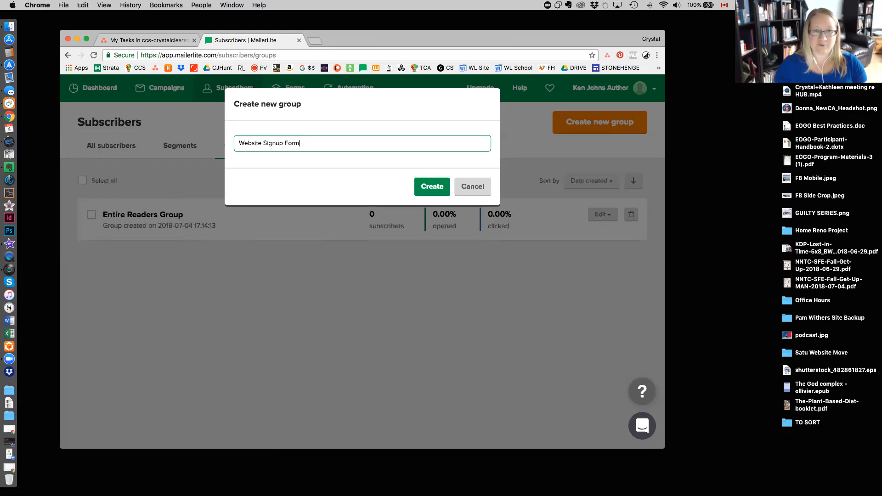
text( Subscribers)
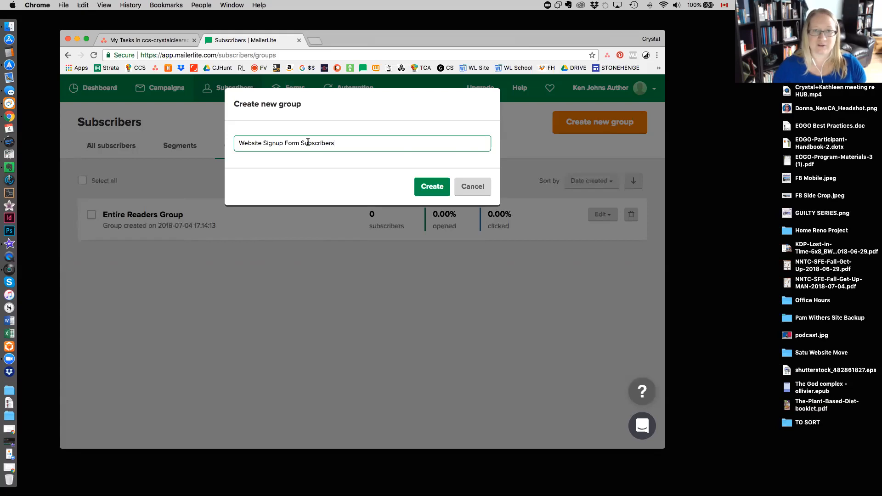
click(432, 186)
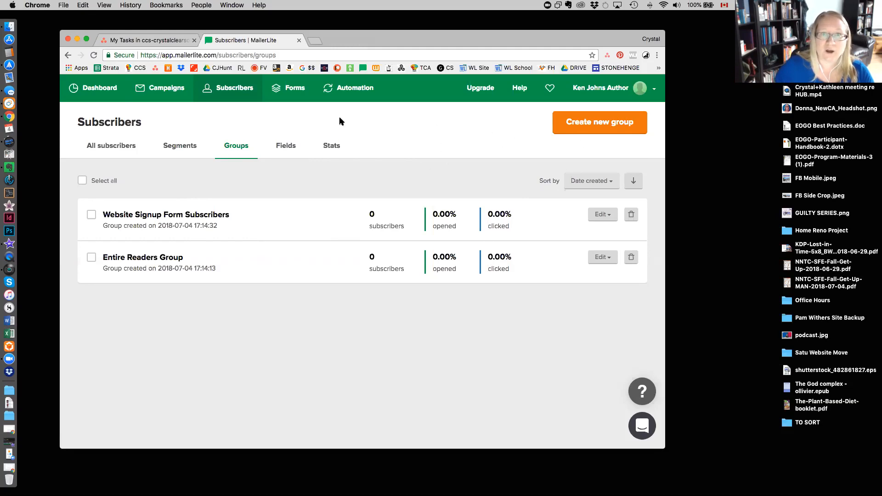
Check the account's approval status from the notice on the automation page.
click(358, 90)
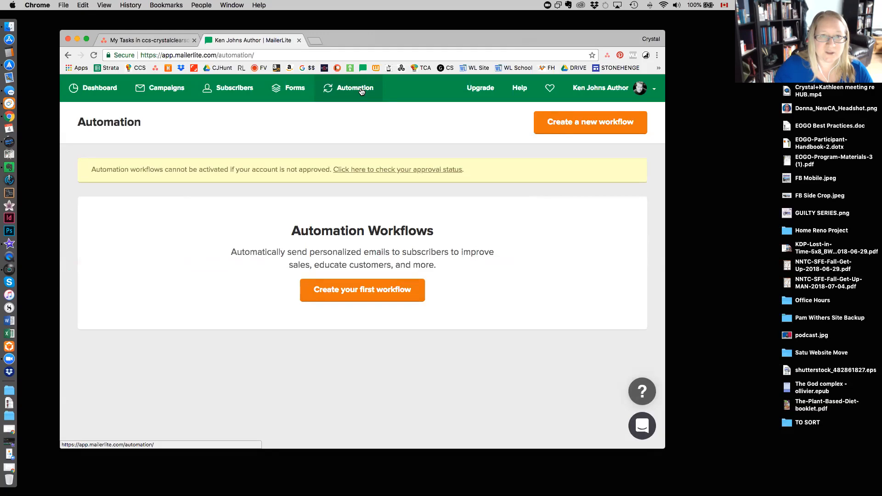
click(413, 174)
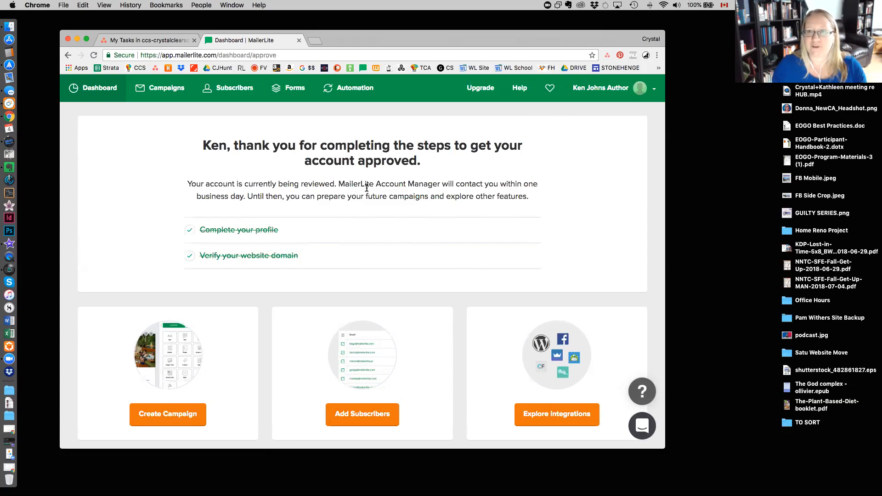
Create the first automation workflow and name it "WEBSITE FORM >> LIST OF ALL SUBSCRIBERS".
click(349, 87)
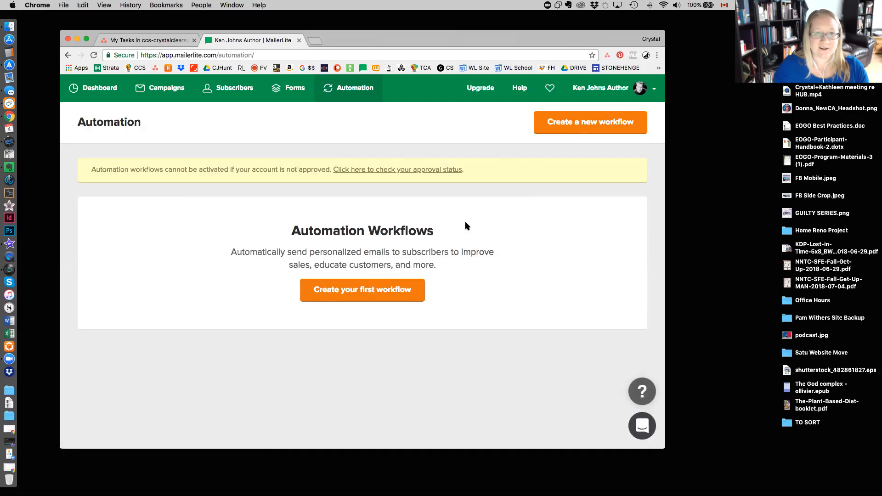
click(338, 293)
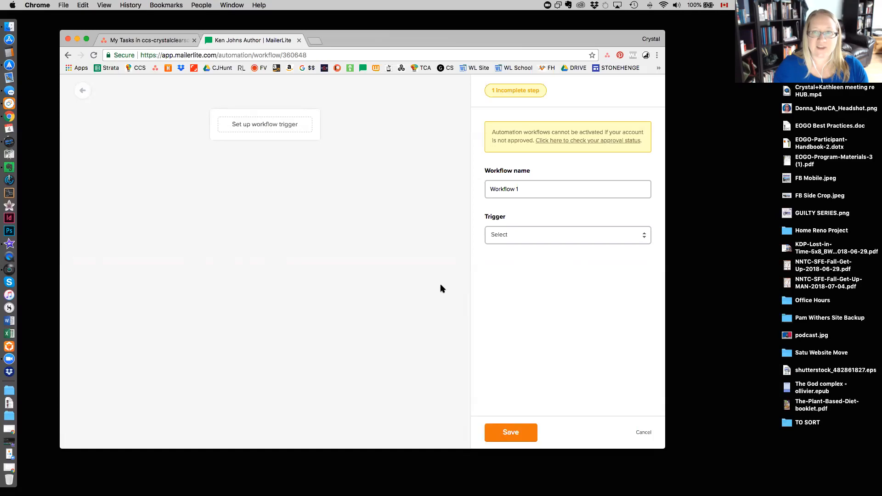
click(529, 189)
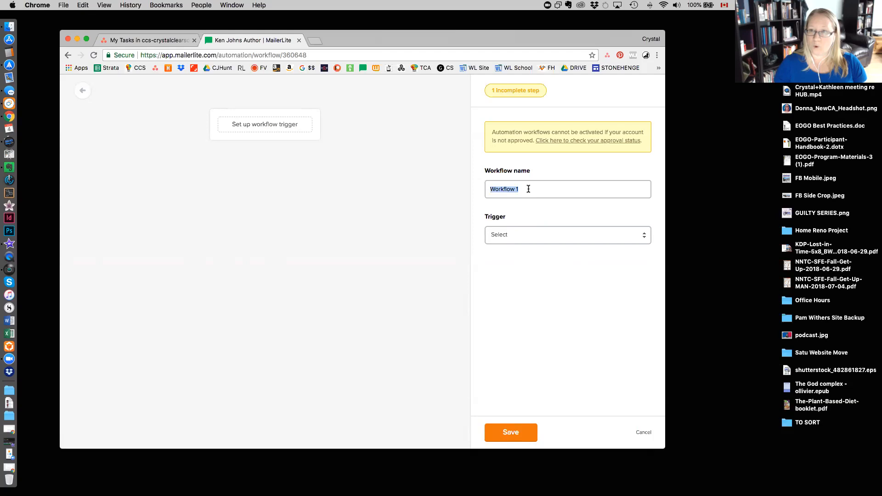
text(MAILING)
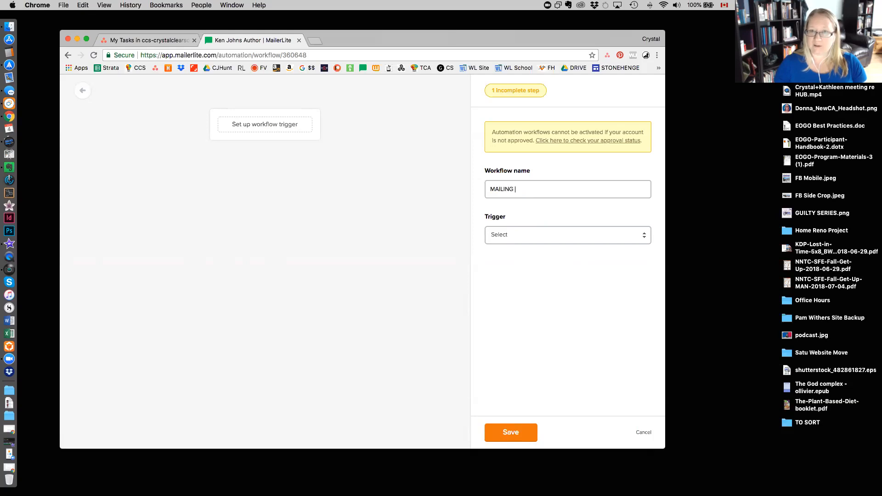
key(BackSpace)
key(BackSpace)
key(BackSpace)
key(BackSpace)
key(BackSpace)
key(BackSpace)
key(BackSpace)
key(BackSpace)
text(WEBSITE FORM)
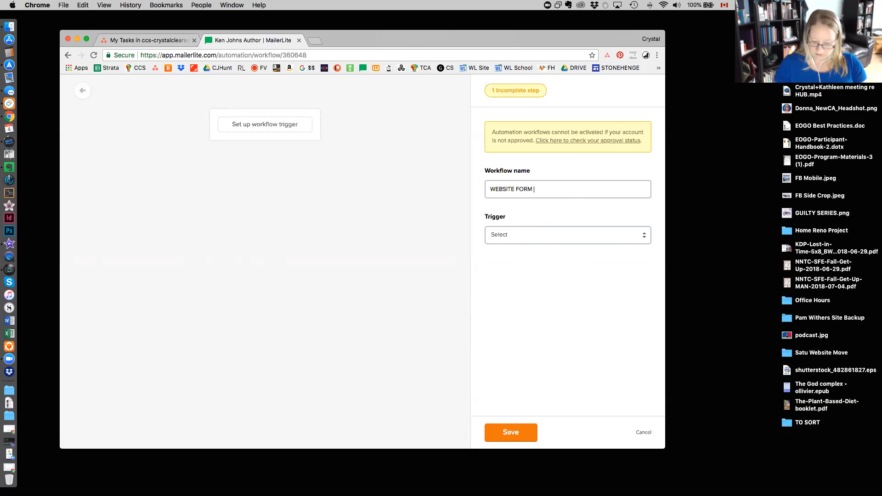
text( >> LIST OF ALL SUBSCRIBERS)
Set the workflow trigger to "When subscriber joins a group" with the Website Signup Form Subscribers group, and save it.
click(521, 236)
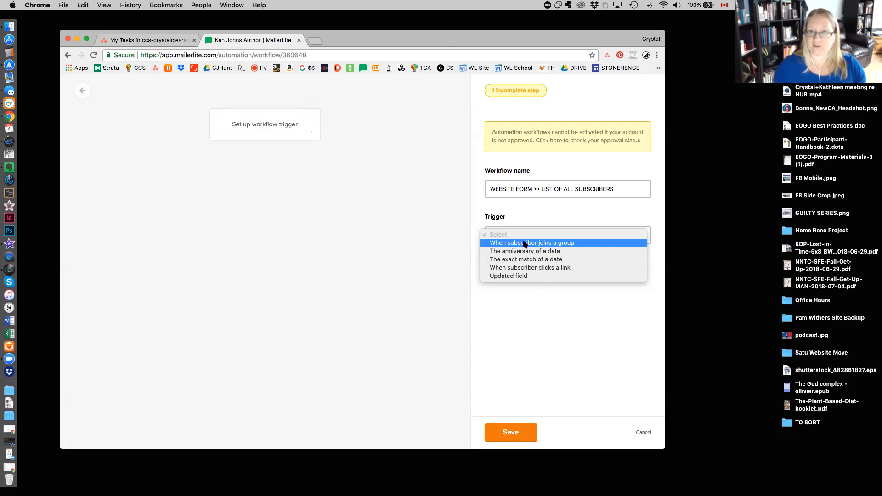
click(524, 243)
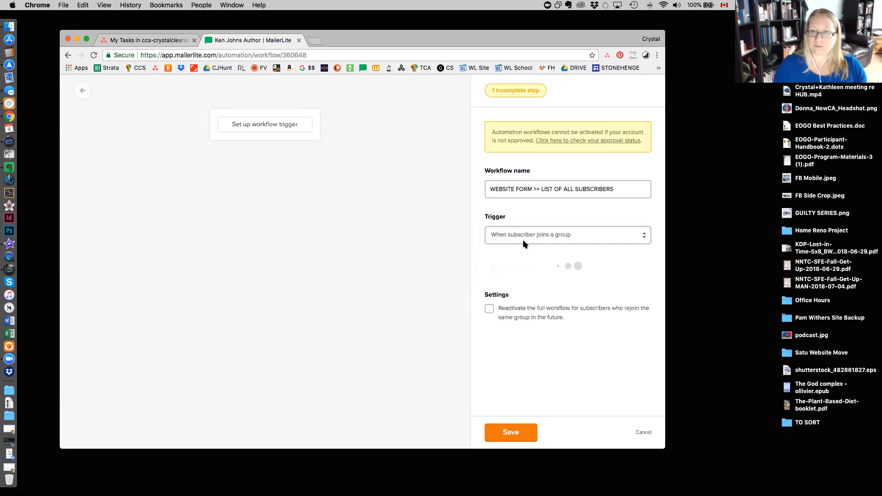
click(554, 282)
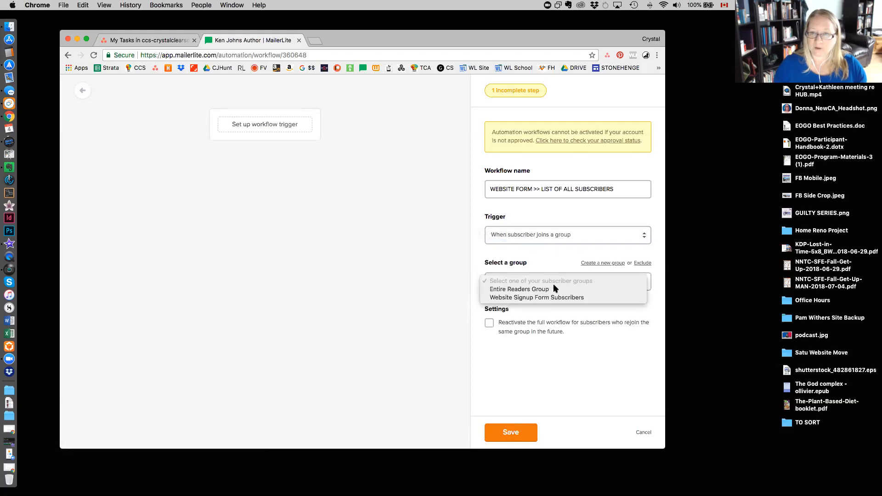
click(555, 299)
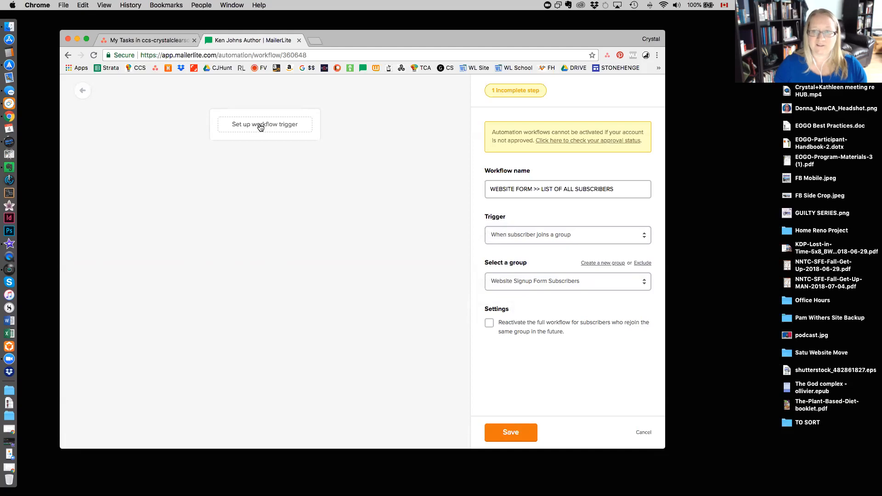
click(512, 433)
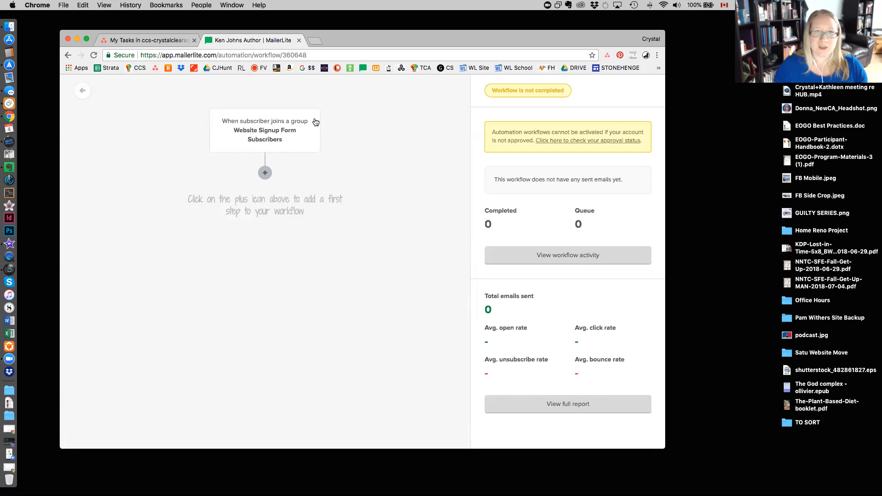
Add a "Copy to a group" action targeting Entire Readers Group as the workflow's next step, save it, and return to the workflow list.
click(265, 175)
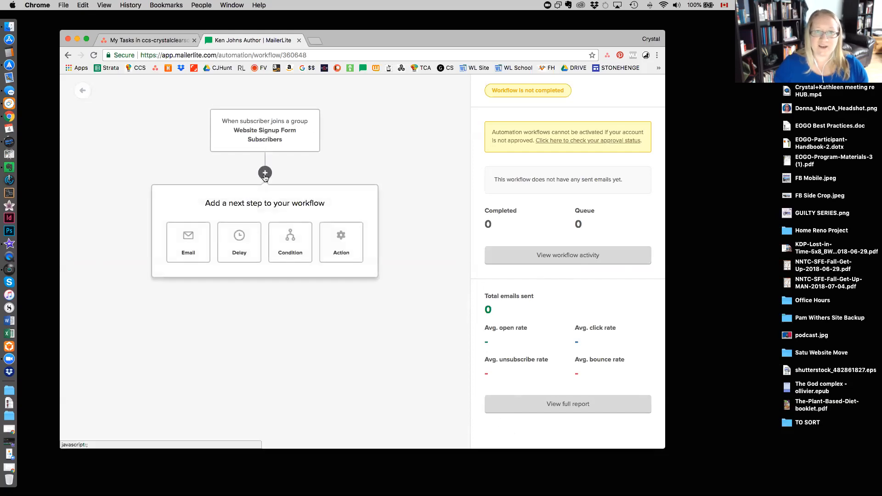
click(350, 240)
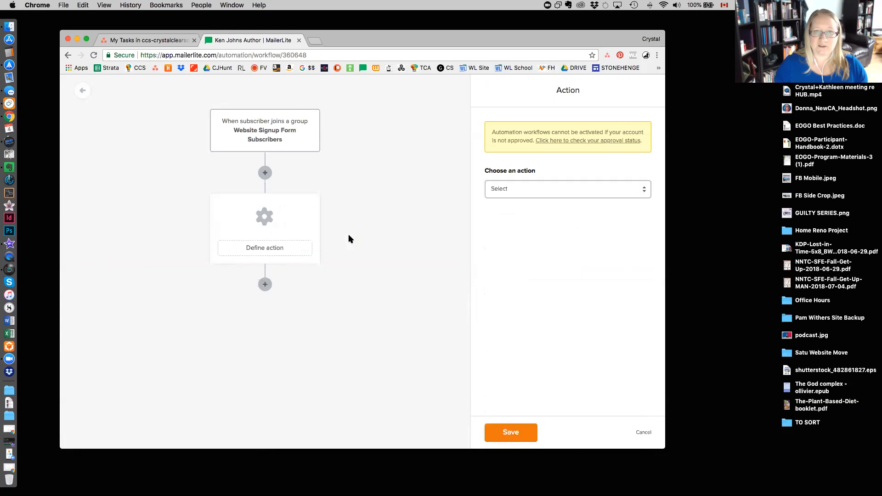
click(599, 189)
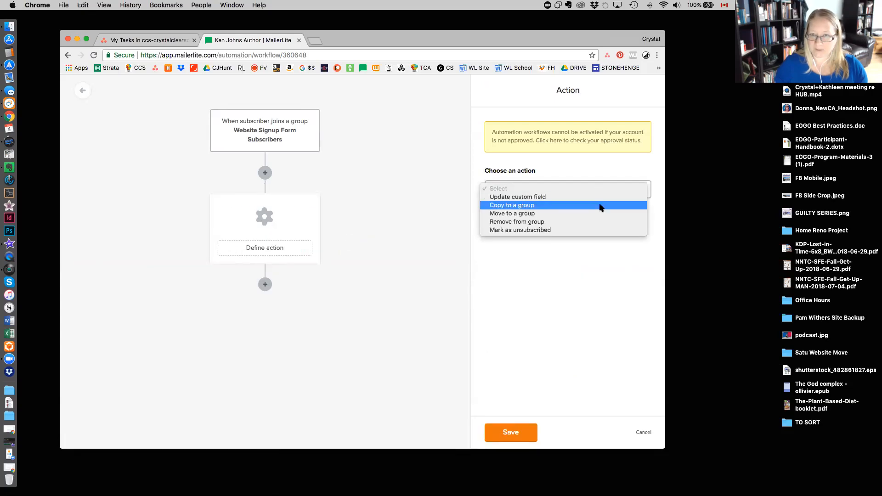
click(600, 207)
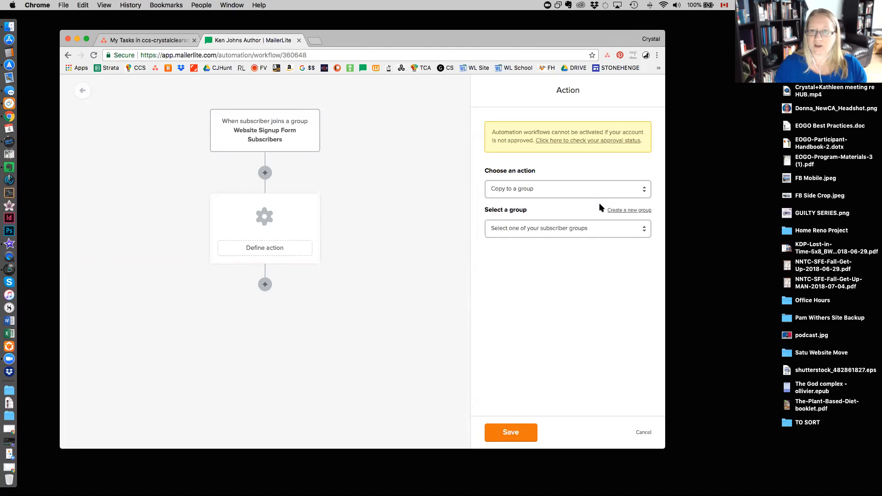
click(552, 229)
click(549, 237)
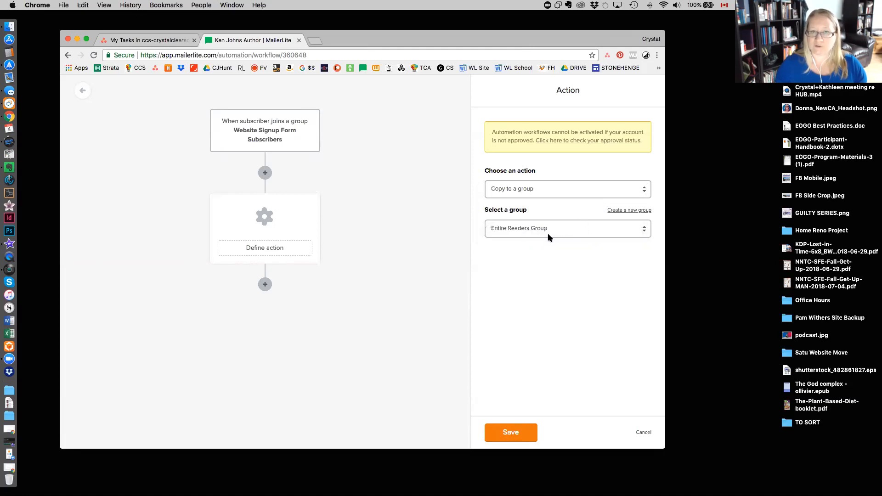
click(509, 436)
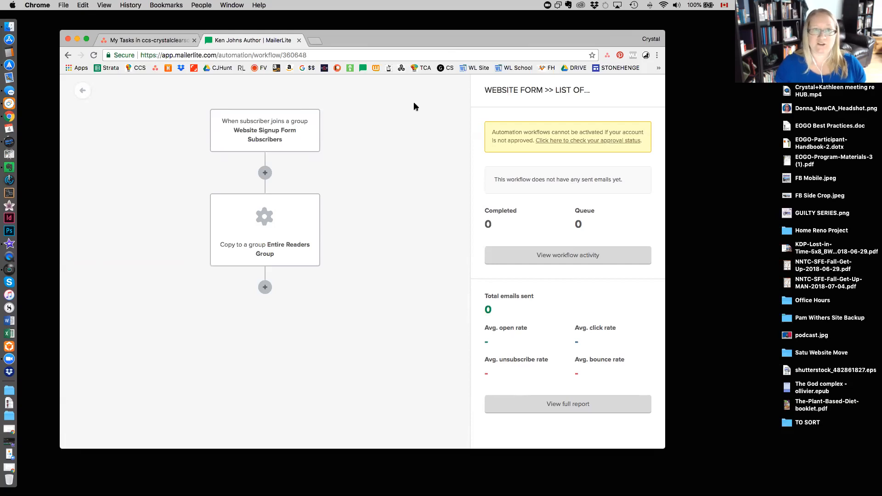
click(83, 94)
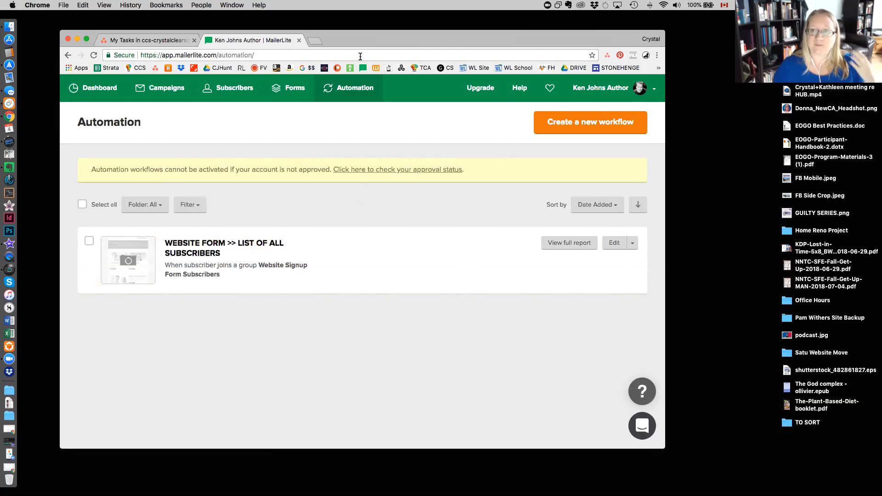
Create a new automation workflow and name it "WELCOME EMAIL to ALL SUBSCRIBERS".
click(350, 90)
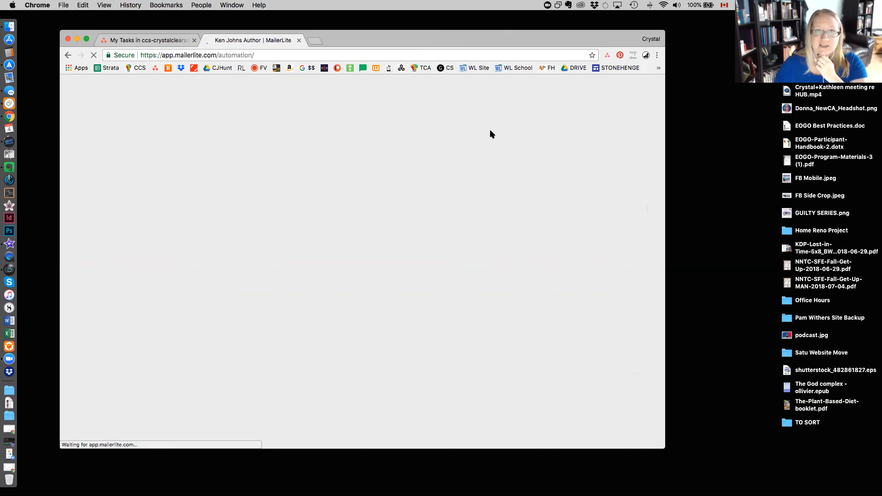
click(603, 130)
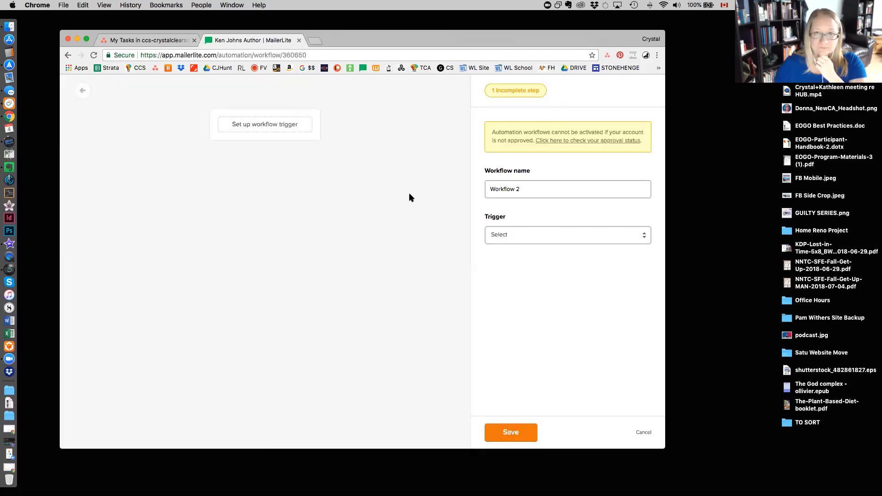
triple_click(525, 187)
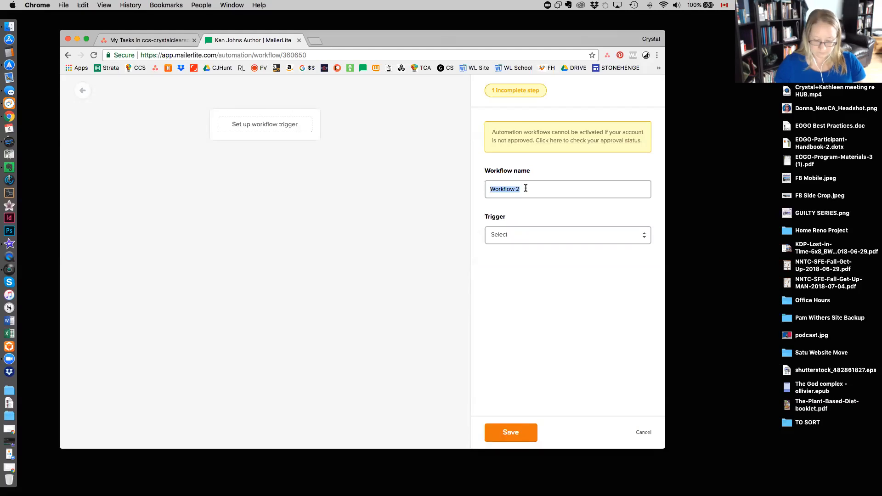
text(W)
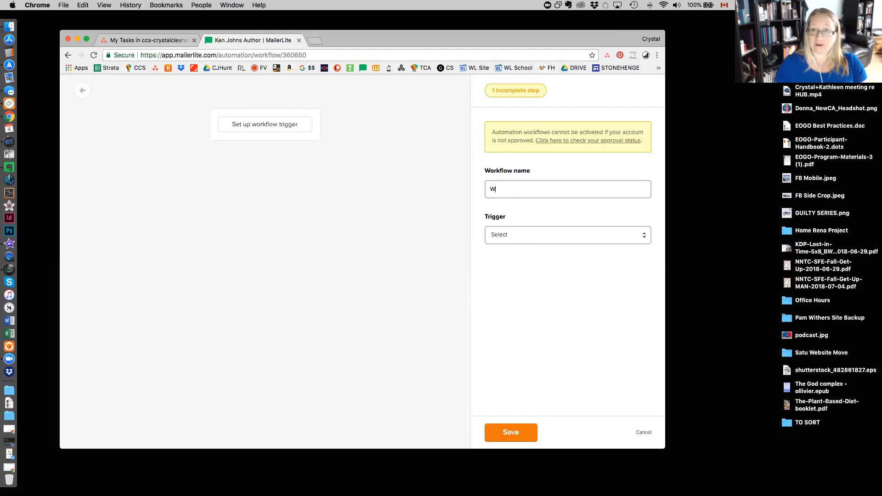
text(ELCOME EMAIL )
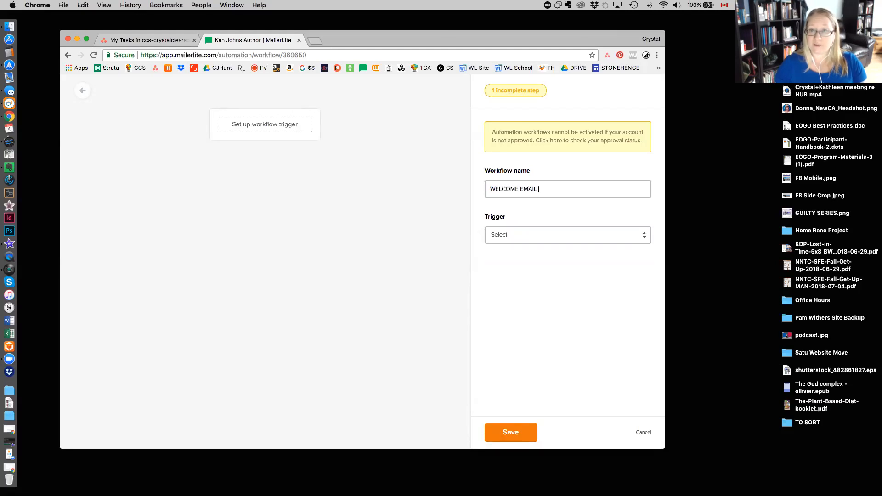
text(to)
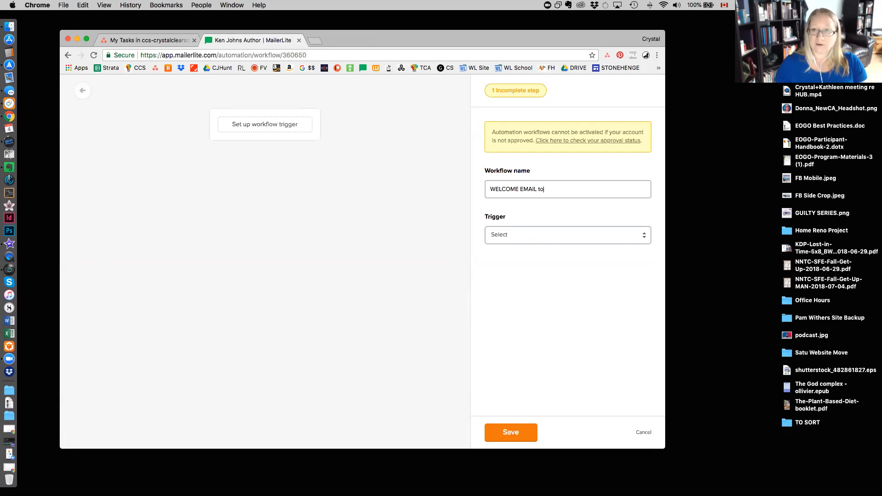
text( ALL SUBSCRIBERS)
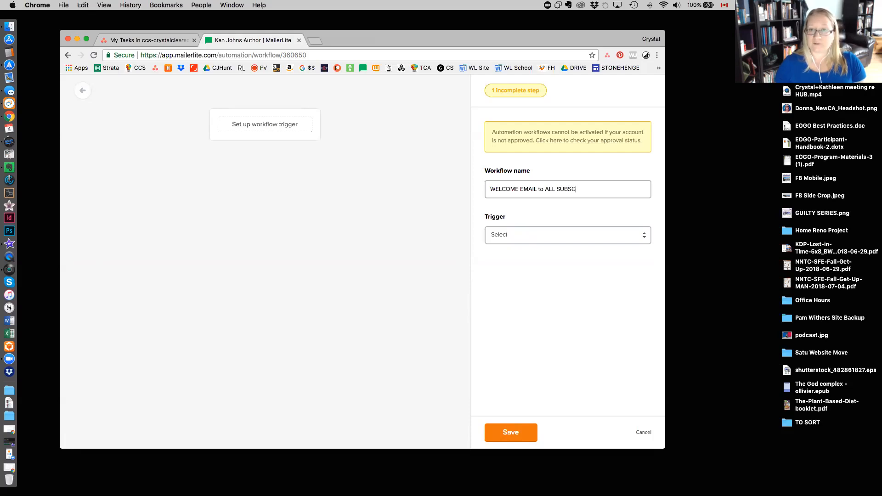
Set the workflow trigger to "When subscriber joins a group" with Entire Readers Group, and save it.
click(528, 240)
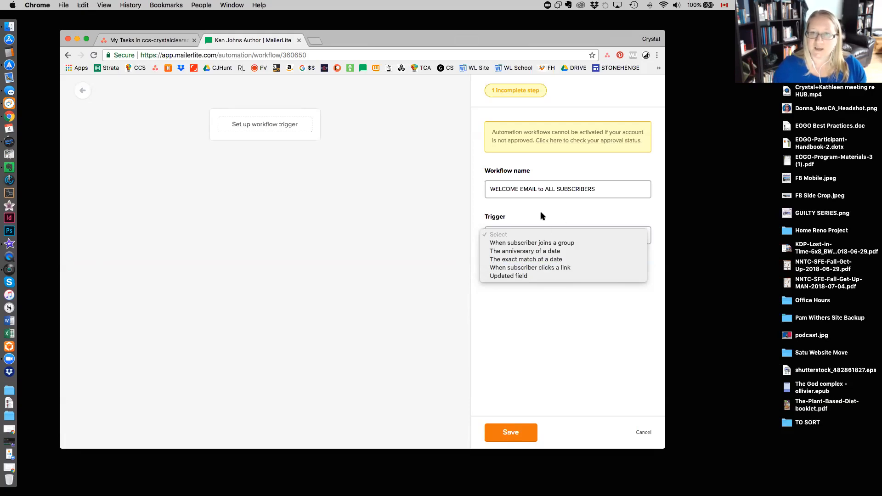
click(542, 243)
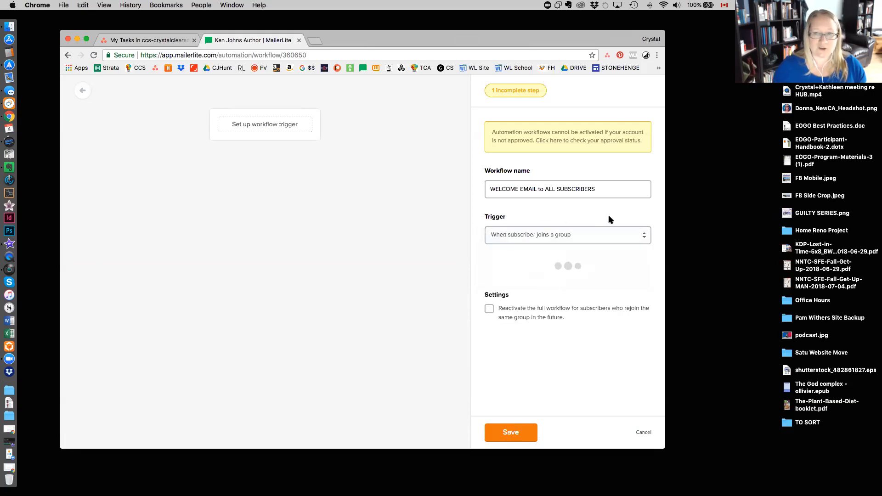
click(550, 282)
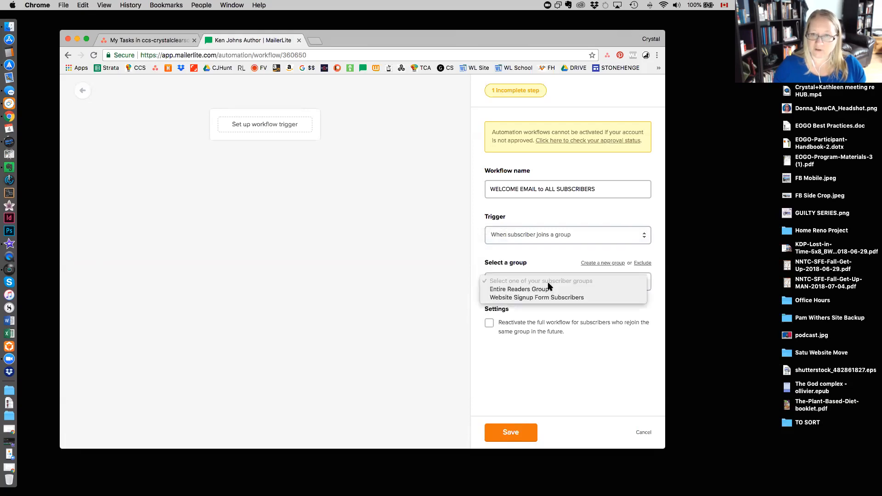
click(548, 290)
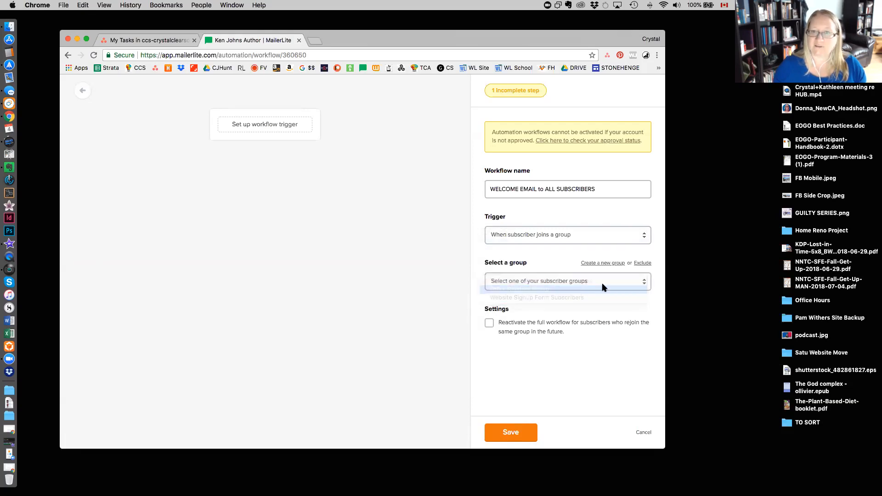
click(528, 434)
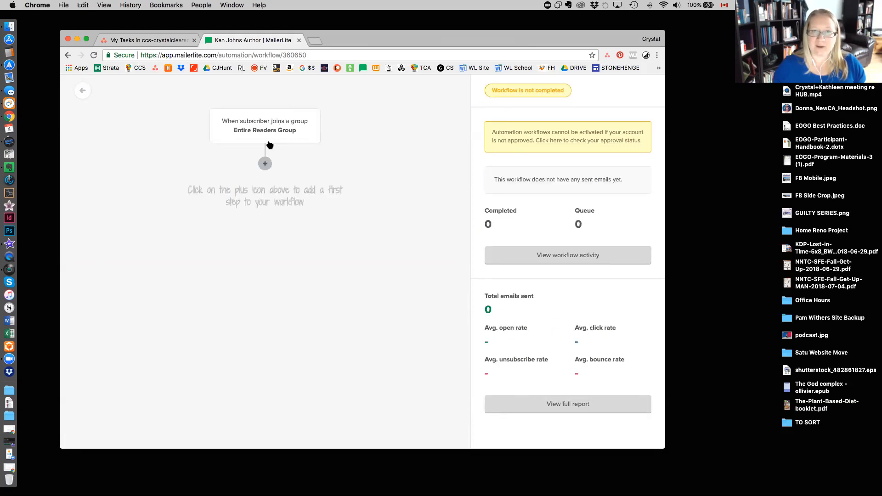
Add an email as the workflow's first step, with the subject "Hello and welcome from author" followed by the author's name.
click(265, 164)
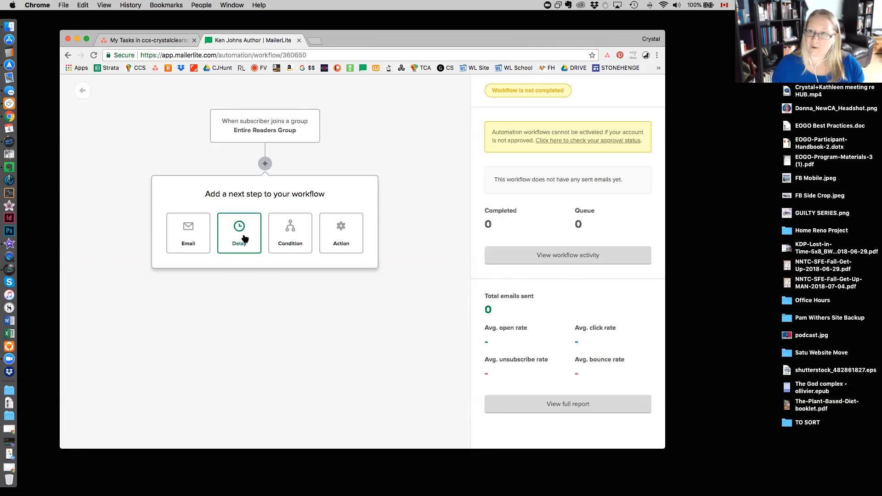
click(187, 241)
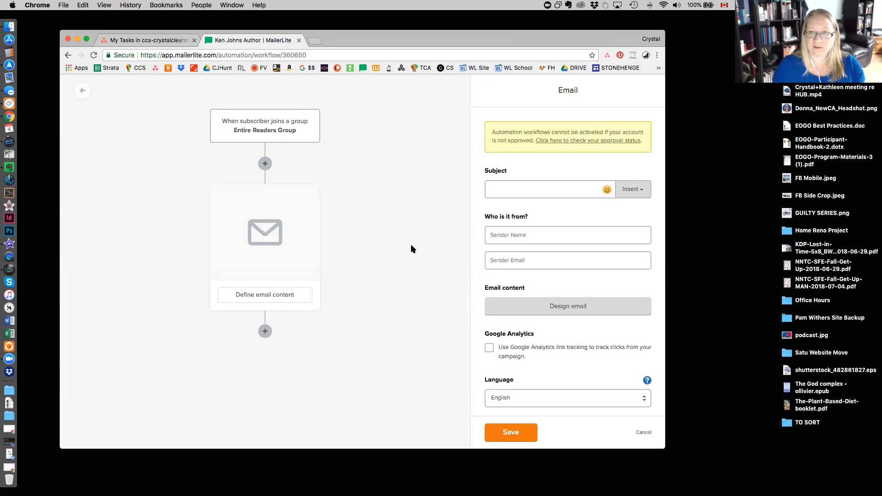
click(551, 189)
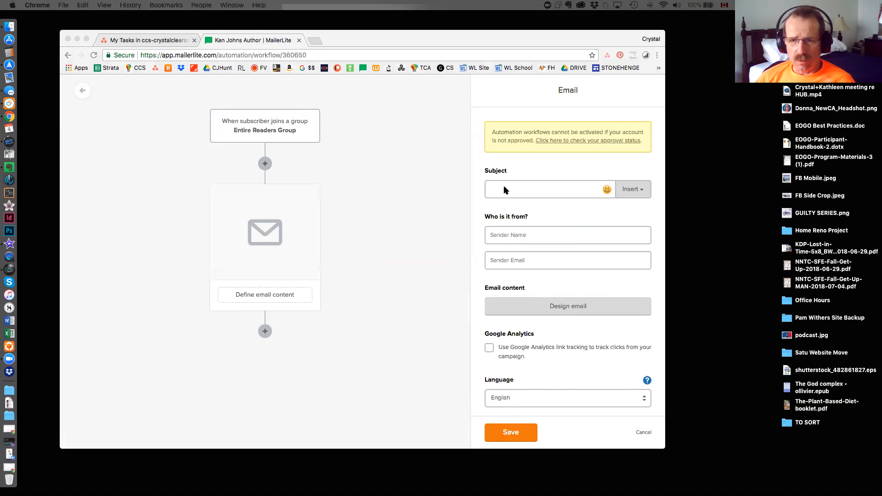
click(542, 190)
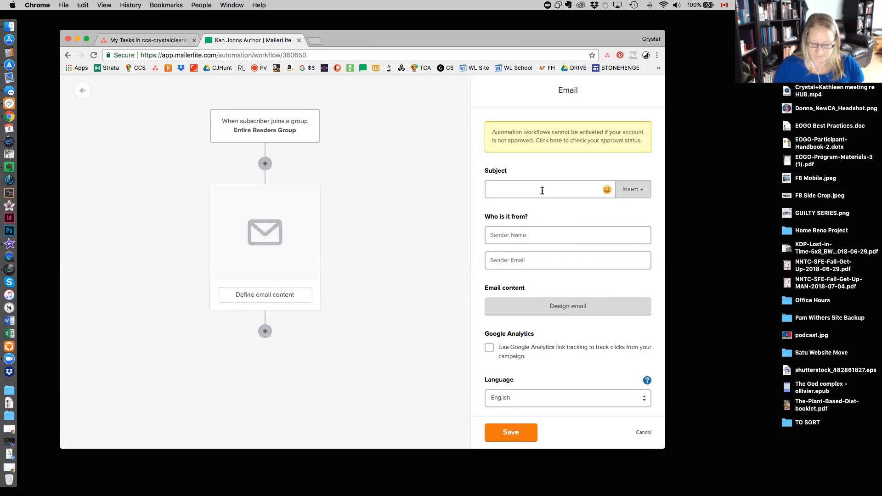
text(Welcome)
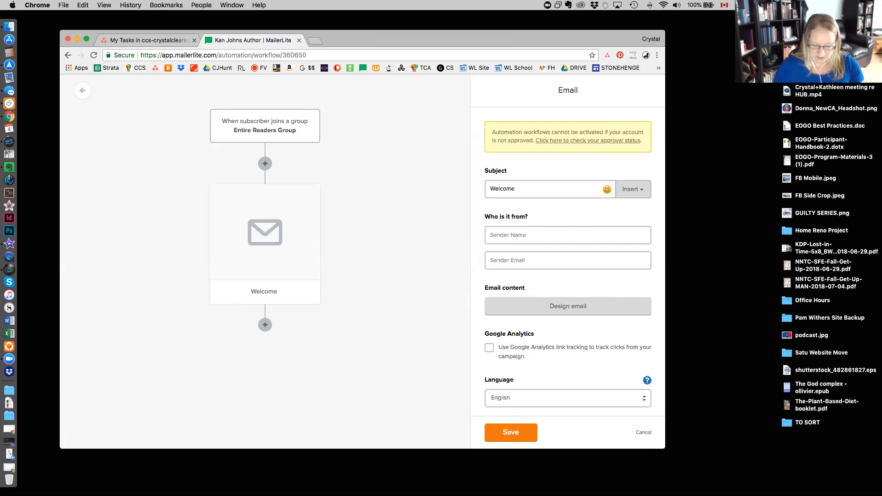
key(BackSpace)
key(BackSpace)
key(BackSpace)
key(BackSpace)
key(BackSpace)
key(BackSpace)
key(BackSpace)
text(Hello and welcome from author Ken Johns)
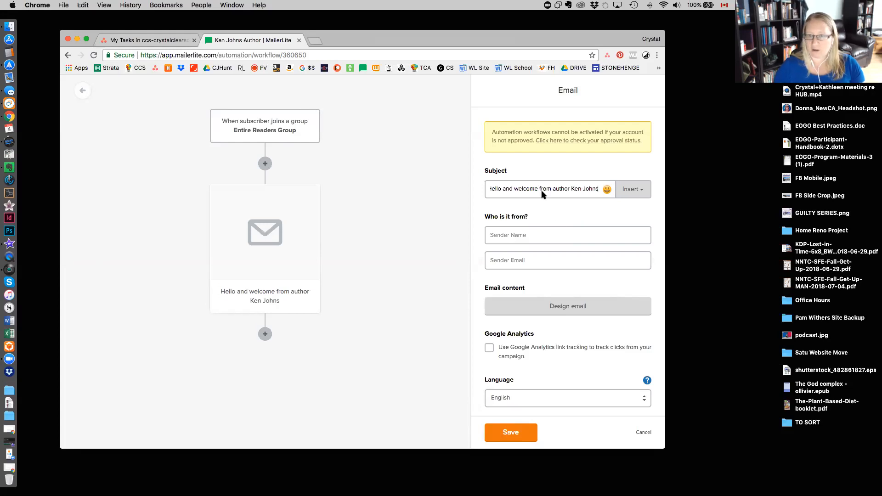
Fill in the email's sender details with the author's name and e-mail address.
click(569, 233)
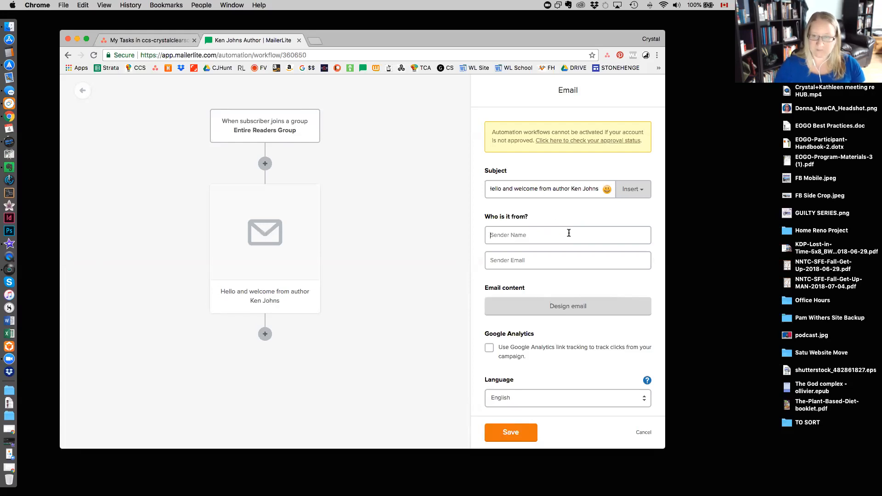
text(Ken Kens)
key(BackSpace)
key(BackSpace)
key(BackSpace)
text(ohns)
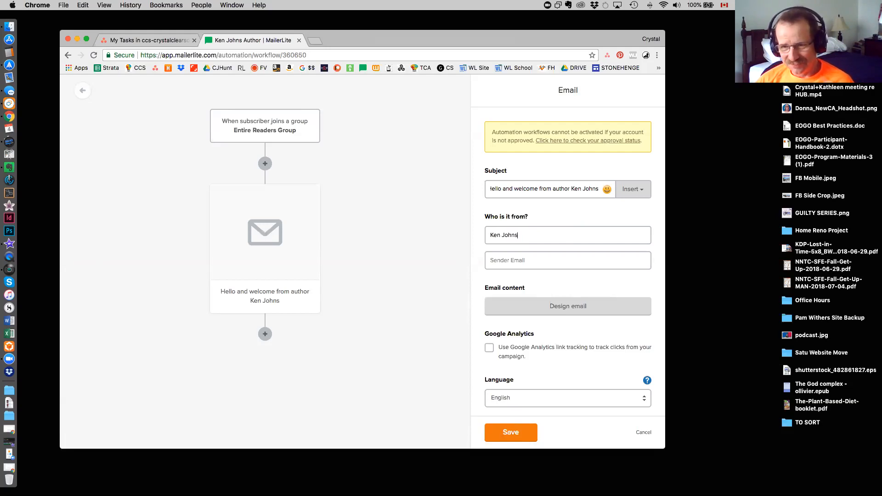
click(579, 261)
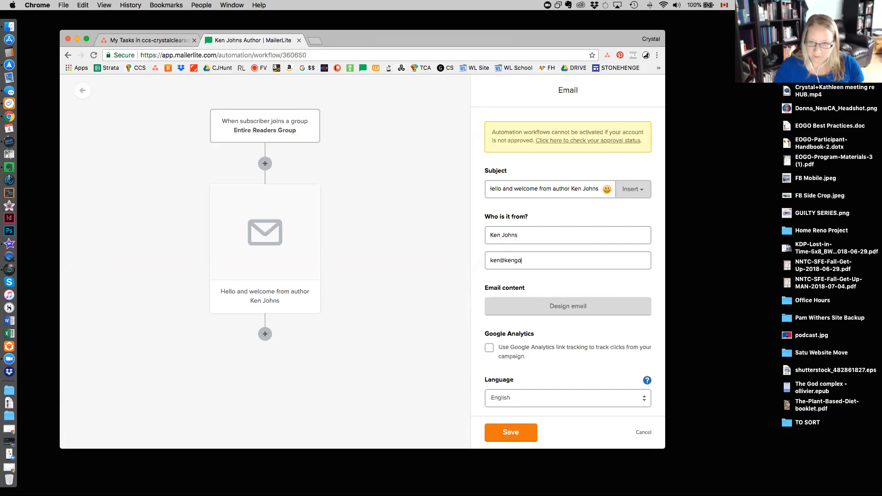
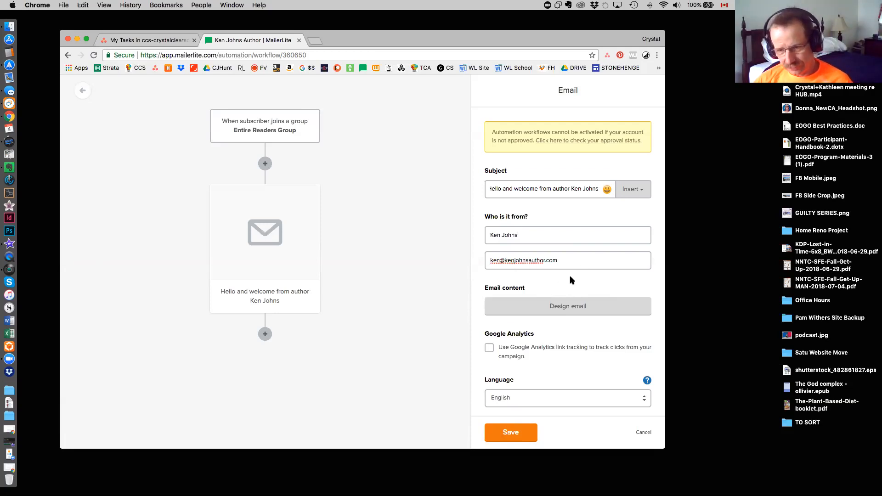
Design the email in the Rich text editor, replacing the placeholder content with the copied welcome message.
scroll(569, 275, down, 1)
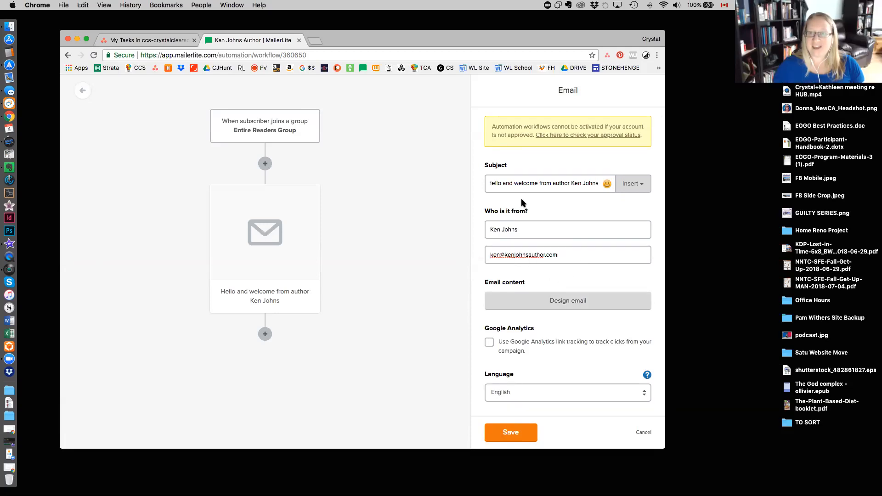
click(555, 301)
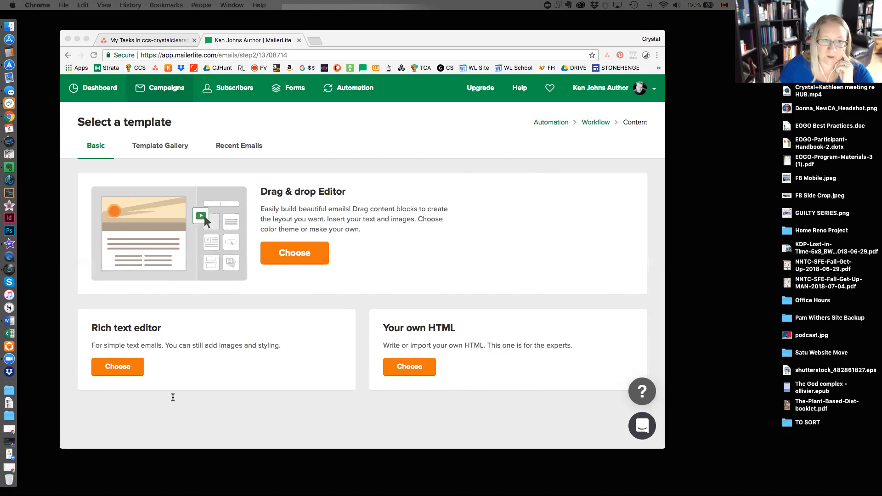
click(123, 368)
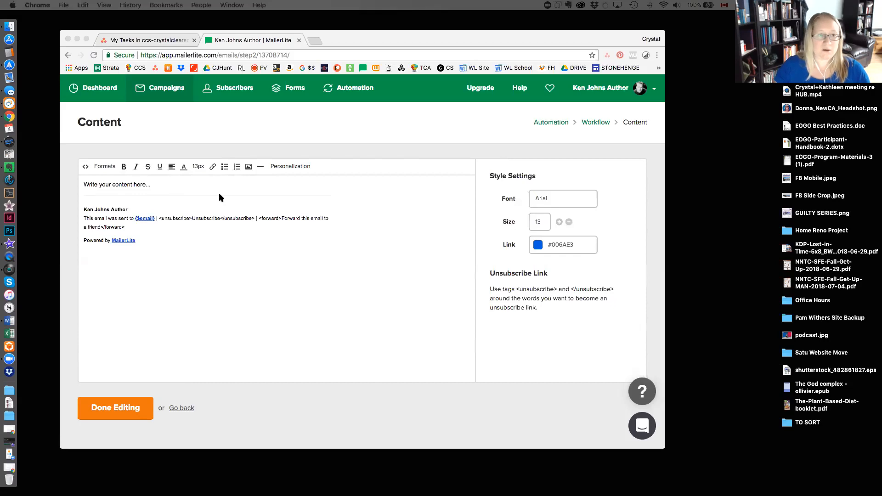
click(128, 184)
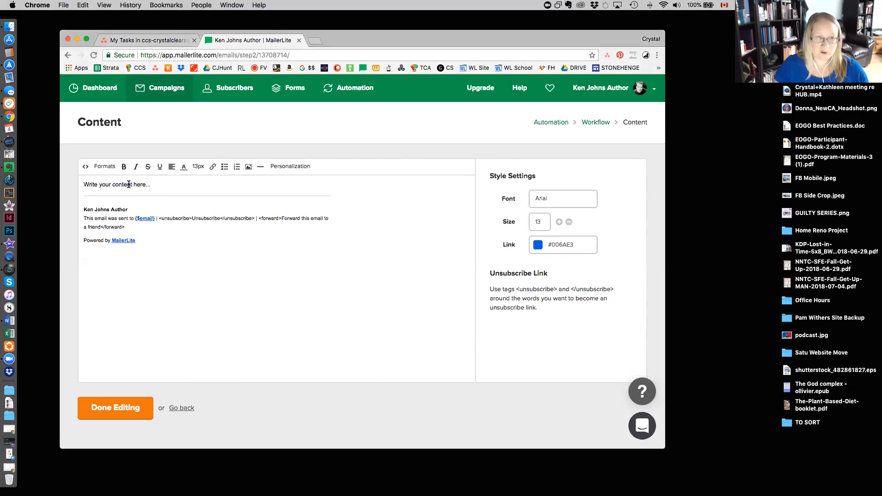
triple_click(129, 184)
text(Hi_______,  Thank you for joining my VIP readers list and welcome. First let me assure you I will not be filling your inbox with a constant stream of updates and buy-now's. I'm a firm believer in 'less is more'. If I have something important to share with you, like the release of a new book, or a sale price on an existing title, you will be the first to know. If something of interest happens behind closed doors at the SSTTC (if you've read the book, you'll know what that is), I'll post it through this channel. Otherwise, please imagine the relaxing sound of crickets, perhaps with the visual of ivy growing, in real-time, on a crumbling castle wall.  Sincerely, Ken Johns)
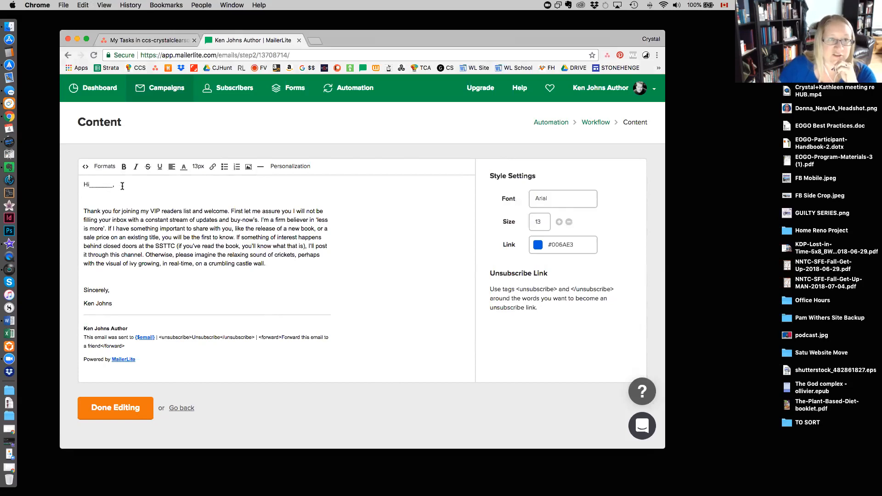
Replace the blank line after "Hi" in the greeting with the Name personalization field, followed by a comma.
drag(115, 185, 90, 185)
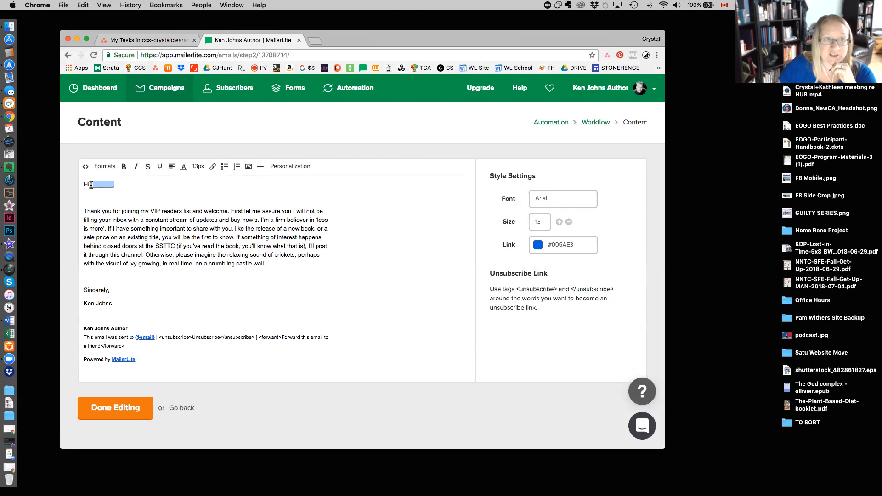
key(BackSpace)
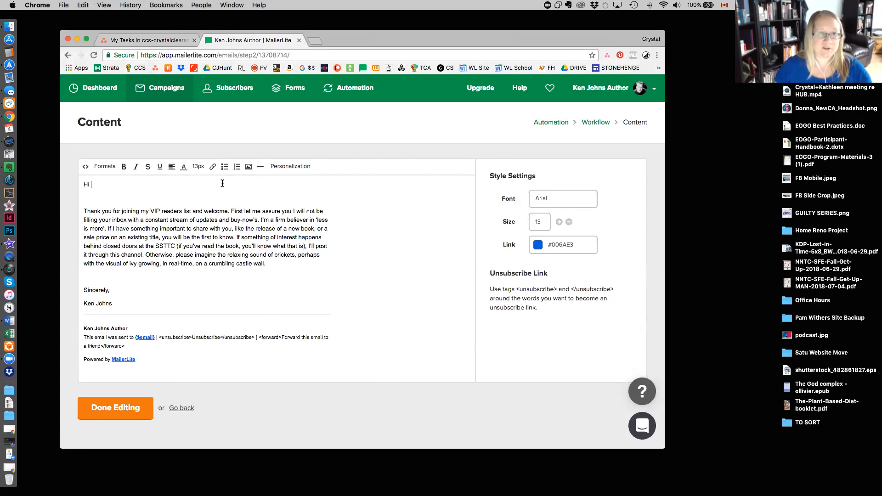
click(290, 168)
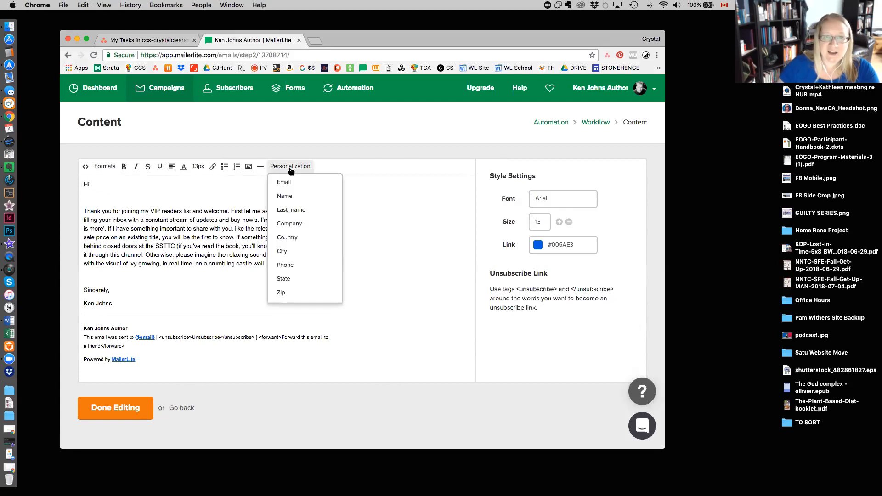
click(285, 197)
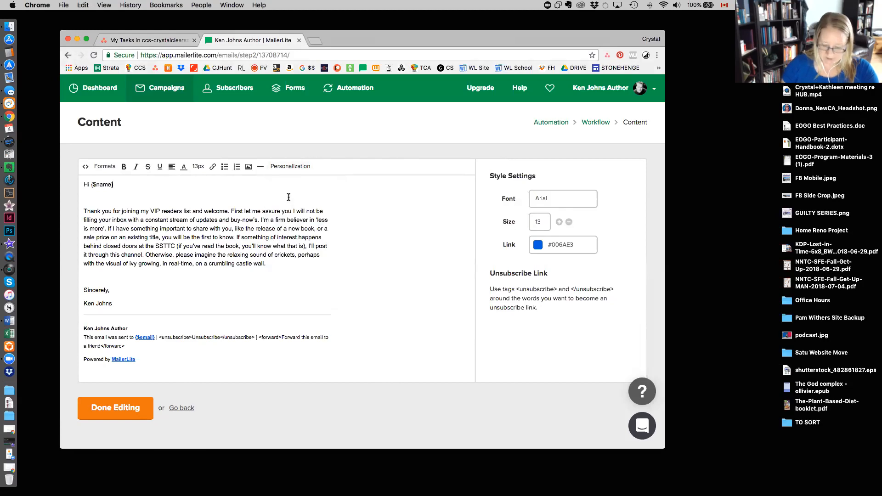
text(,)
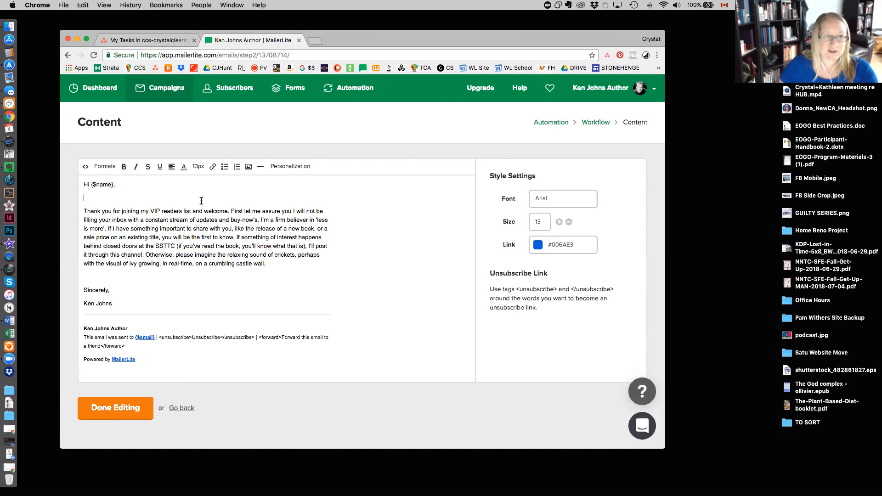
Remove the empty line below the greeting and start a new paragraph at "First let me assure you".
key(Delete)
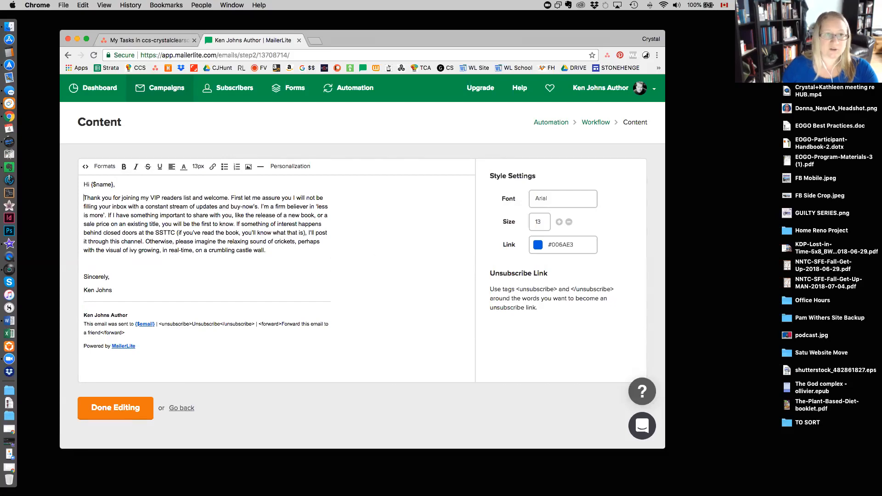
click(231, 198)
key(Return)
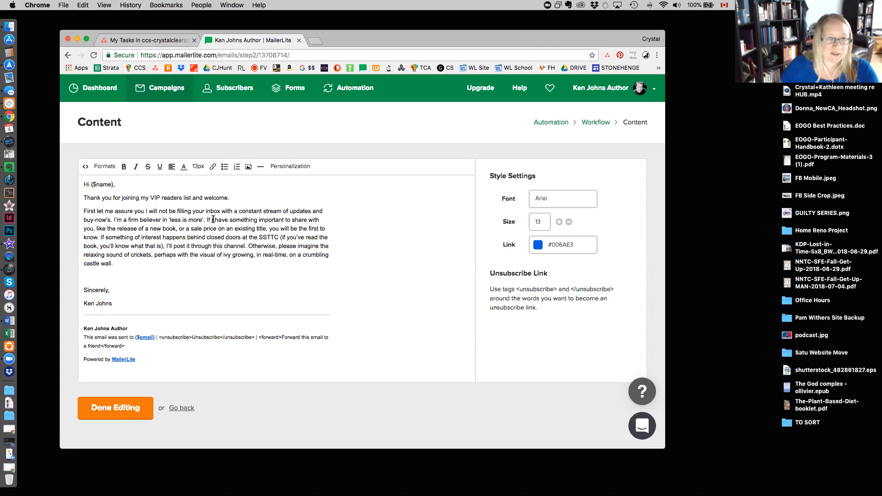
Start new paragraphs in the welcome message at "If something of interest" and at "Otherwise, please imagine".
click(101, 237)
key(Return)
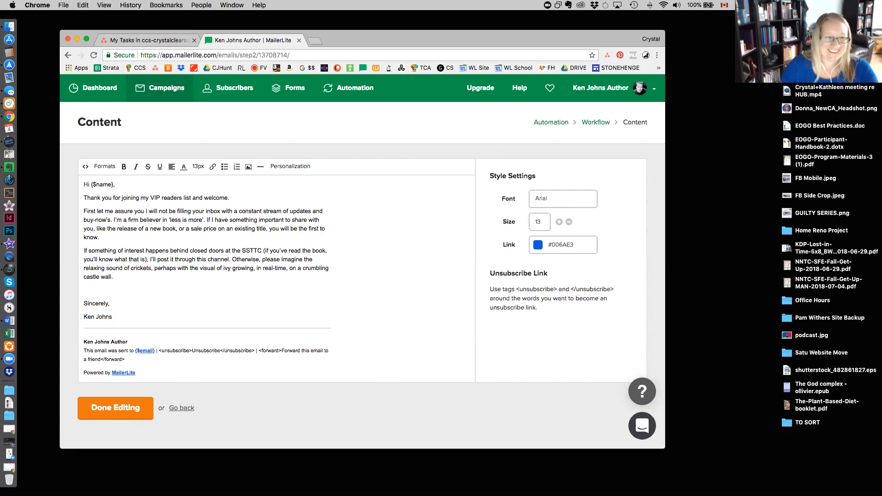
key(Return)
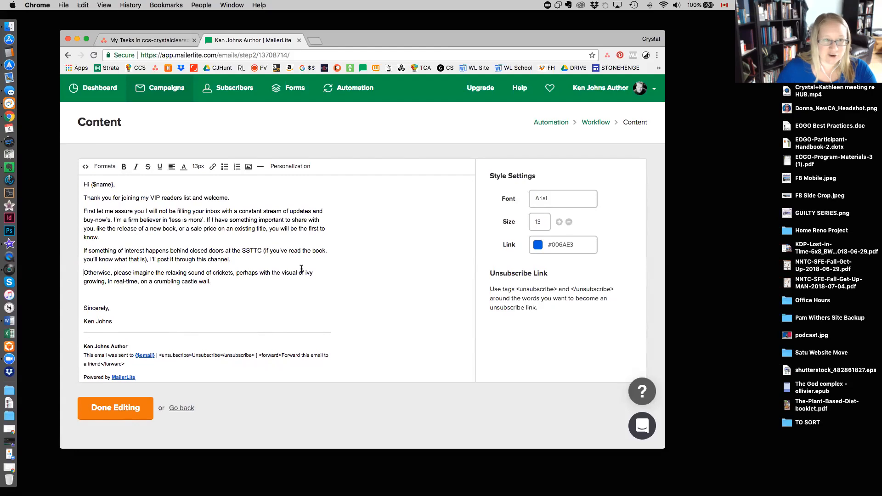
Add a new line directly below the author's name in the email signature.
click(259, 294)
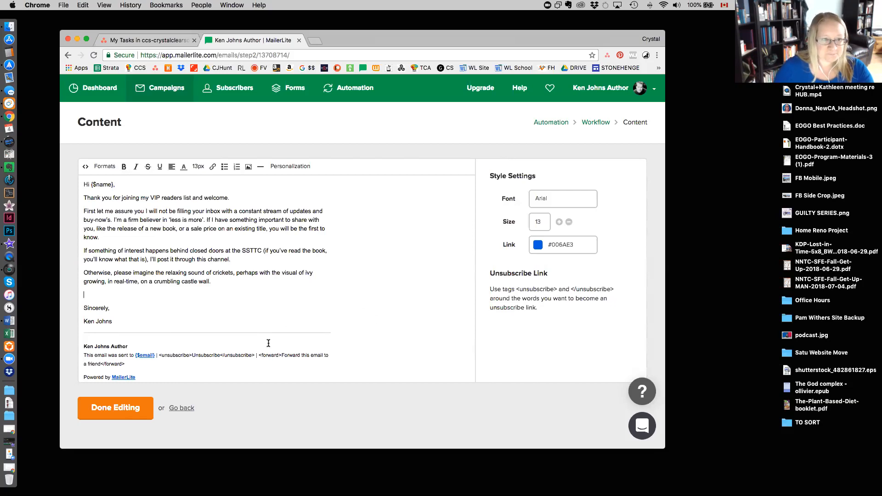
click(138, 346)
click(110, 345)
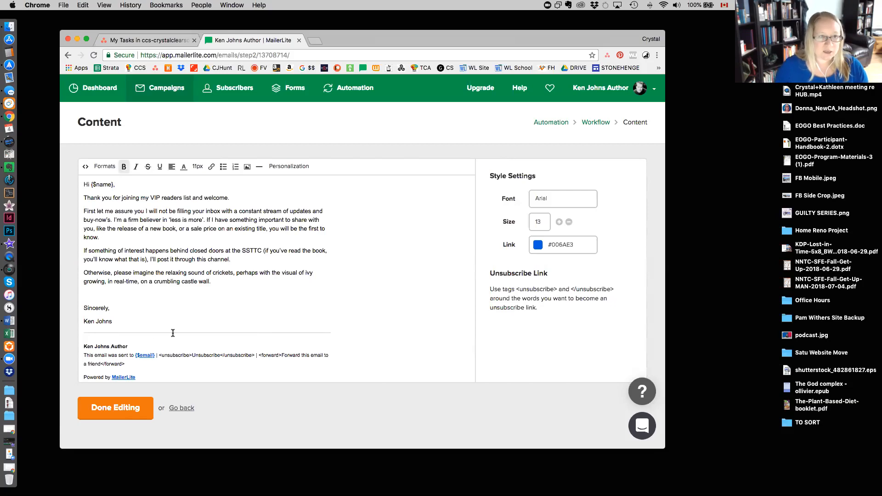
click(132, 326)
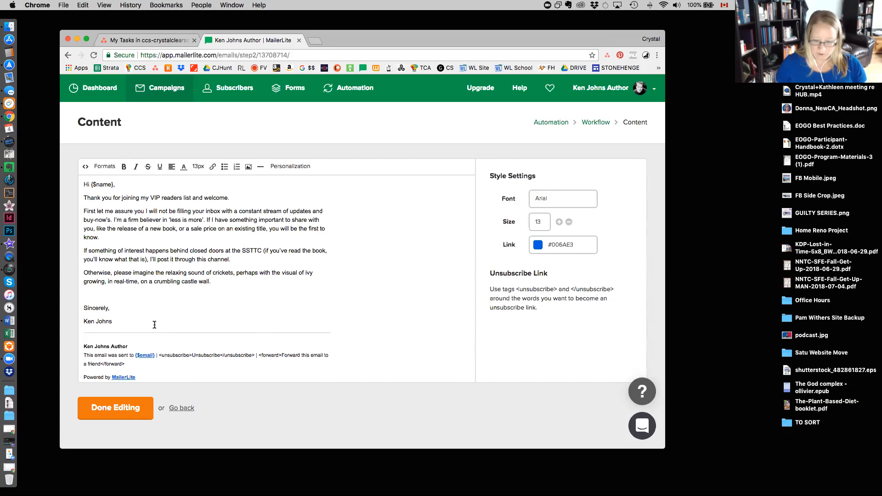
key(Return)
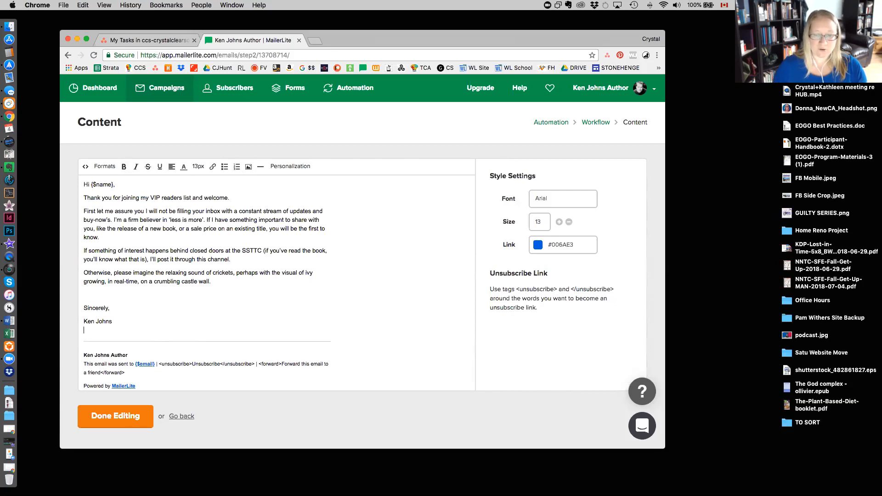
Check the tagline on the author's website at kj.ccs-crystalclearsolutions.com in a separate tab, then return to the email content.
key(super+t)
text(k)
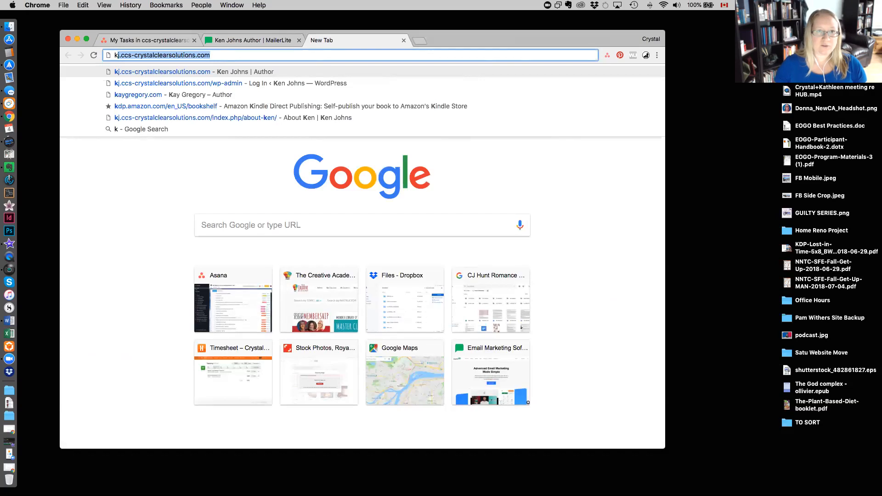
key(Return)
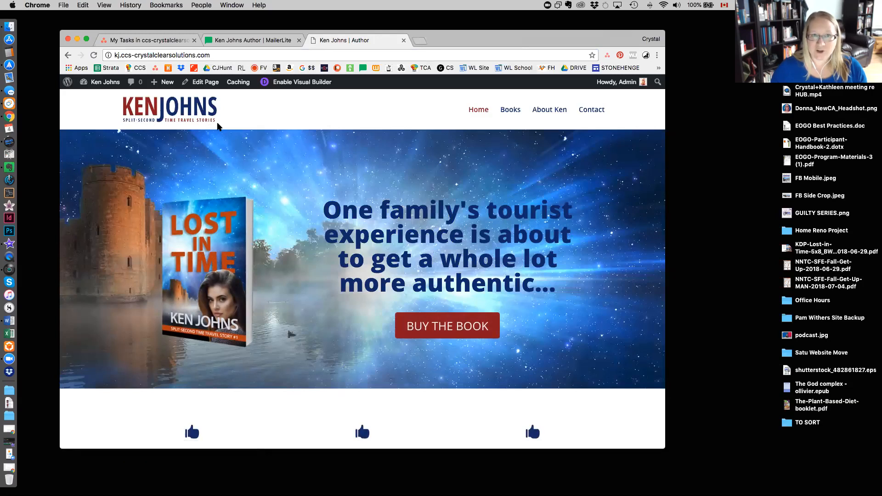
click(226, 41)
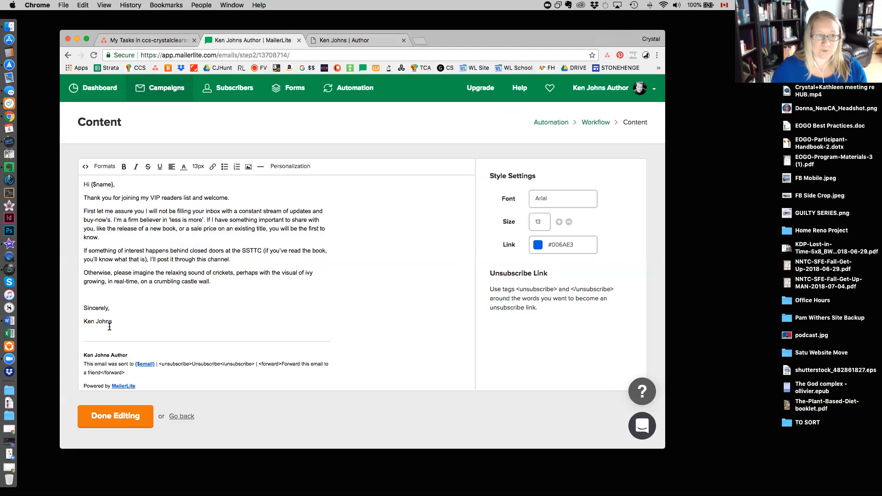
Enter the tagline "Split-Second Time Travel Stories" on the line below the author's name in the signature.
click(111, 323)
key(shift+Return)
text(SPlit-S)
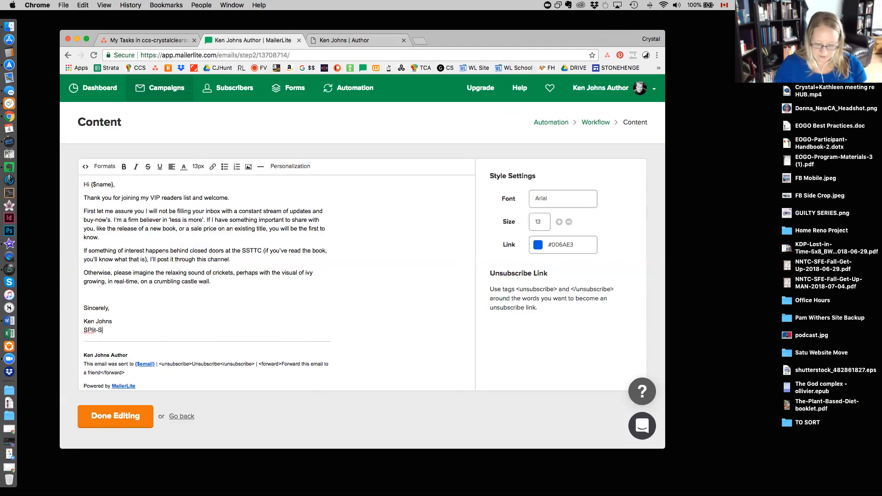
text(econd)
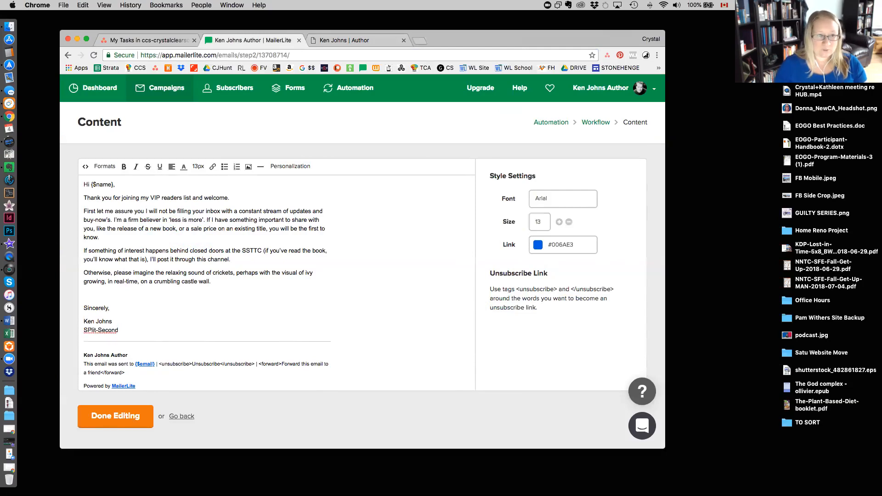
click(92, 331)
key(BackSpace)
text(plit-Second )
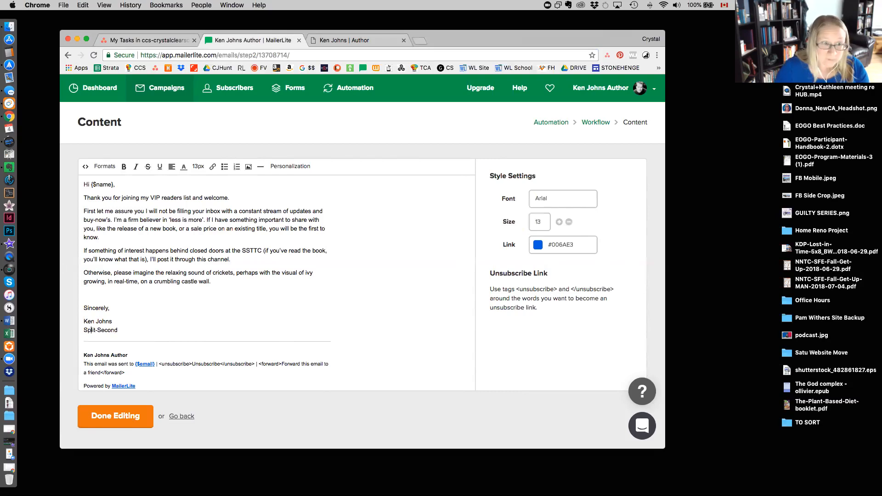
text(Time )
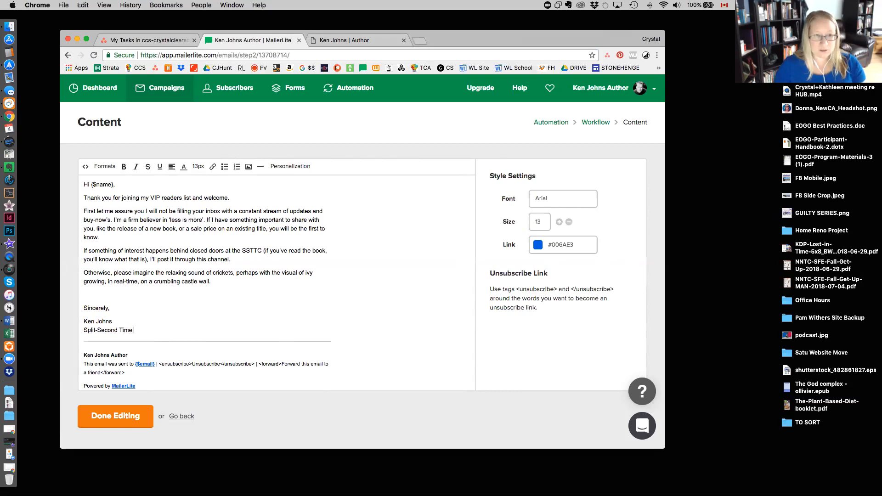
text(Travel Stories)
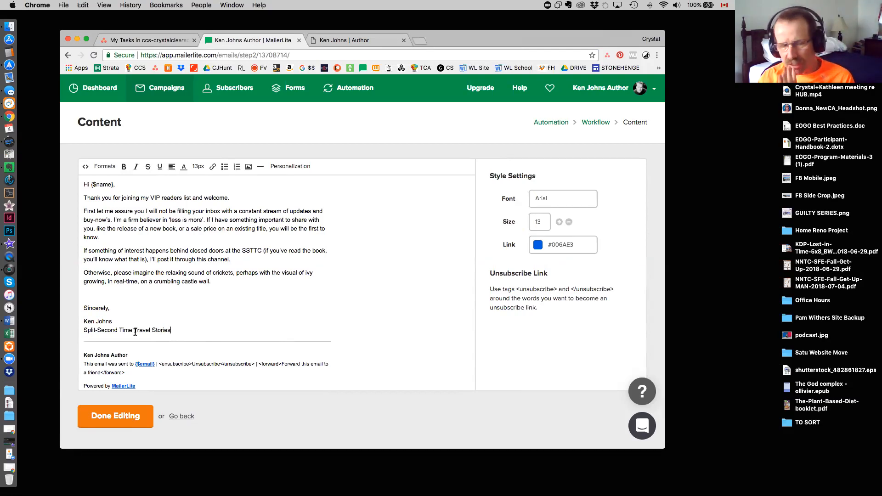
click(101, 329)
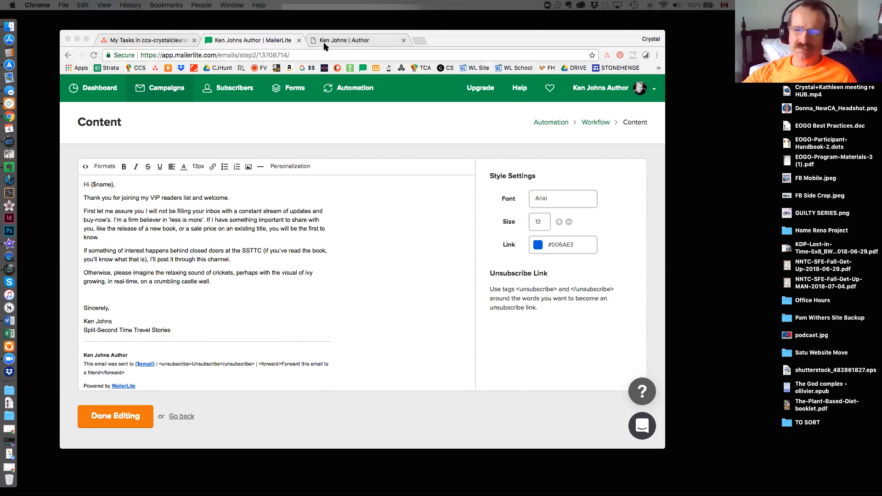
Examine the home and Books pages of the author's website for the series tagline's wording, then return to the email.
click(381, 79)
key(ctrl+Tab)
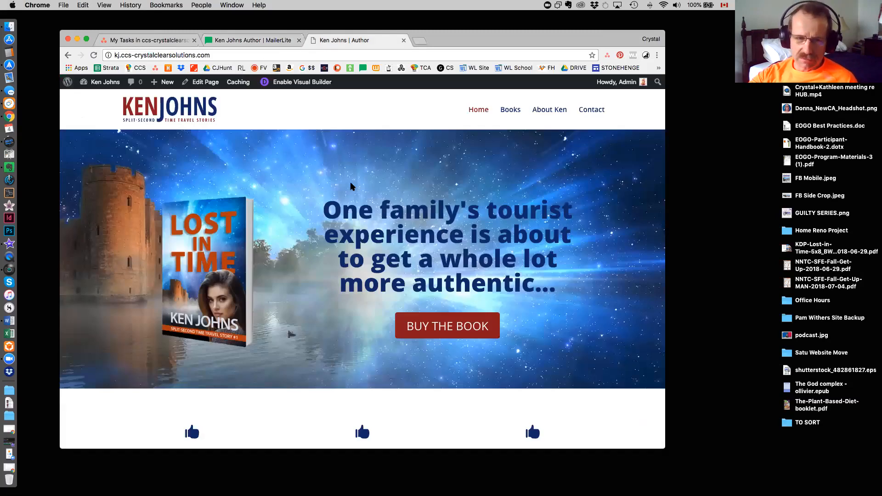
scroll(351, 186, down, 10)
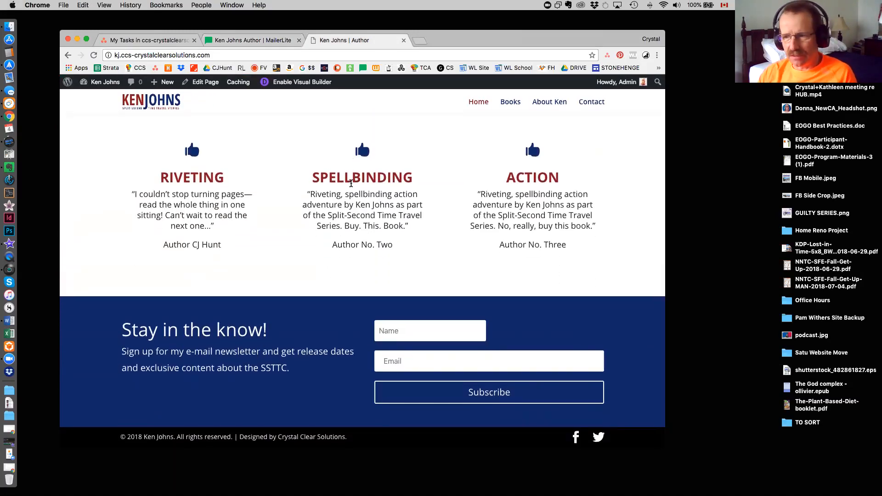
scroll(351, 184, up, 5)
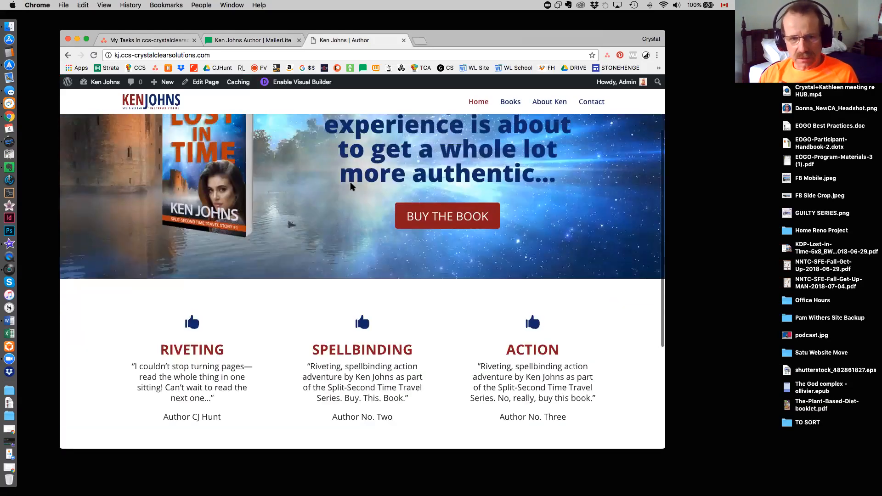
scroll(351, 186, up, 3)
click(515, 113)
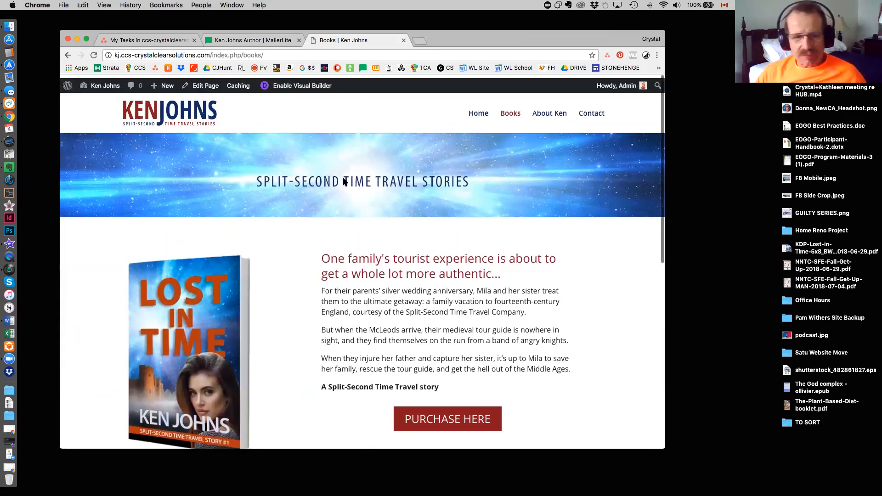
click(262, 40)
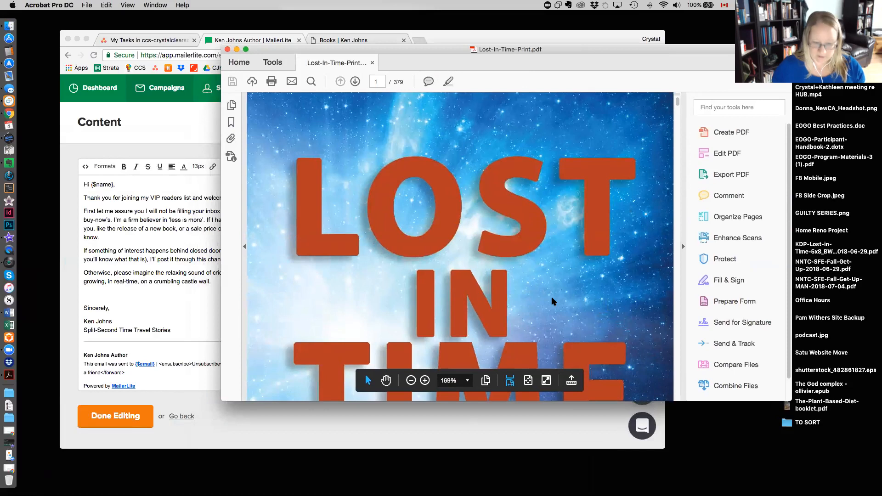
Examine the cover and copyright page of Lost-In-Time-Print.pdf for how the series name is written, then put the document away.
scroll(550, 296, down, 5)
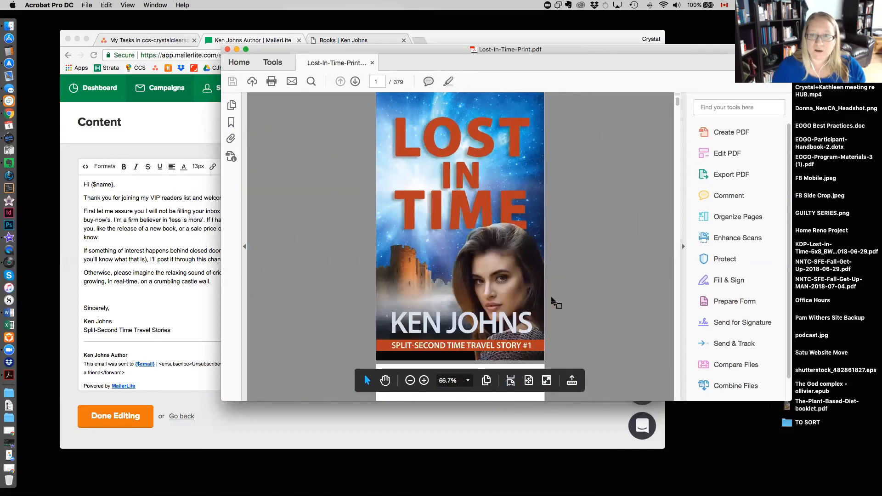
scroll(551, 298, down, 5)
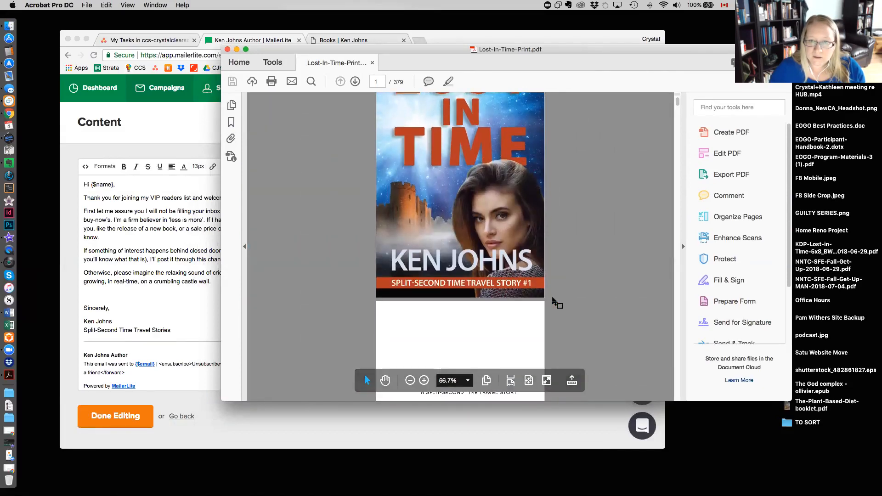
scroll(552, 299, down, 5)
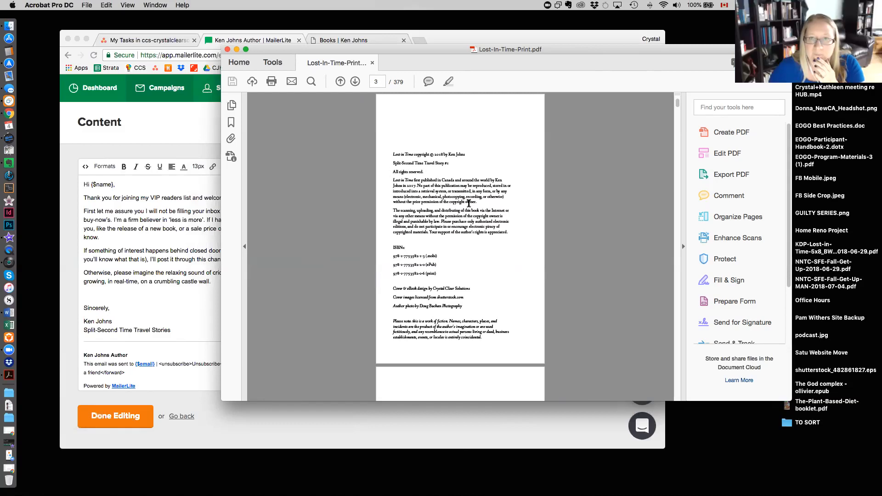
scroll(464, 238, down, 5)
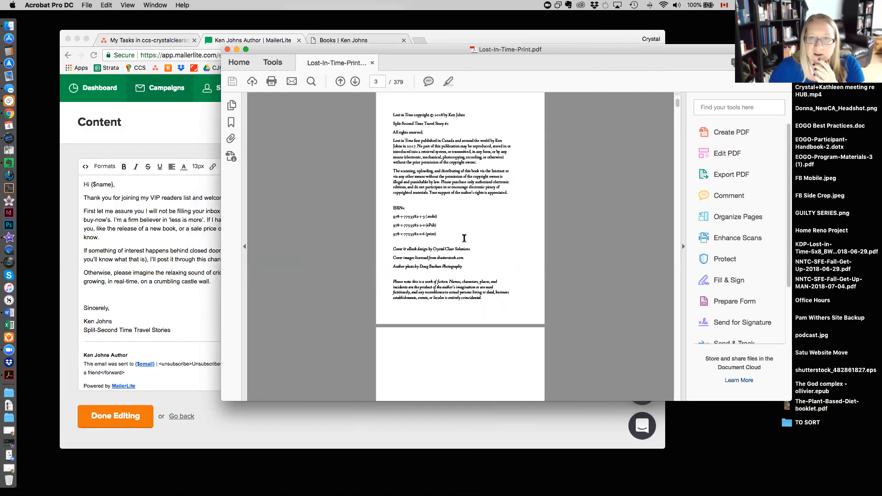
scroll(465, 240, down, 15)
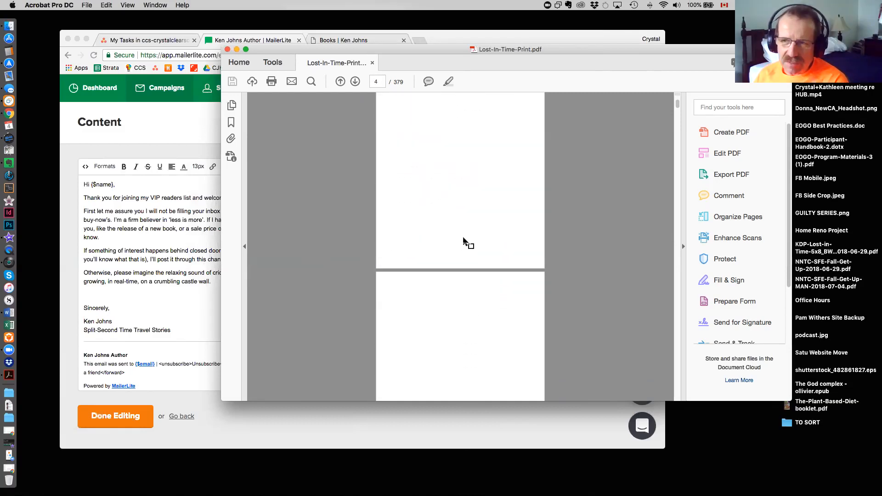
scroll(460, 221, up, 10)
click(237, 49)
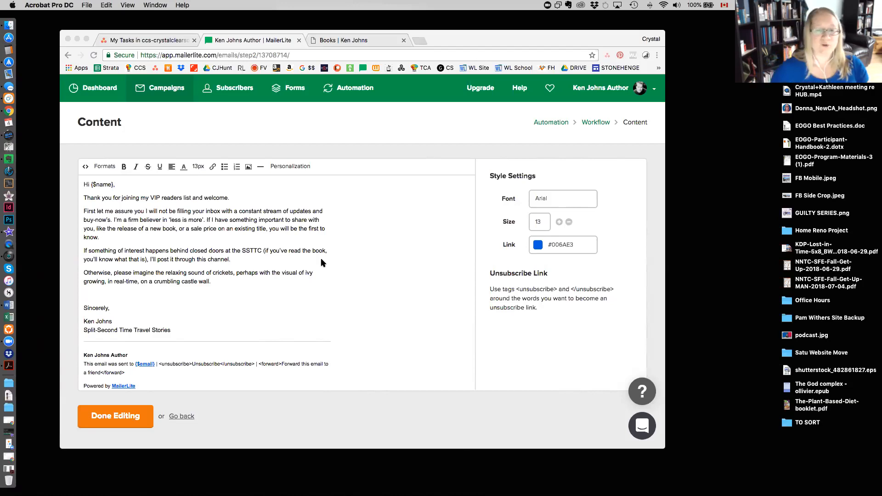
Lowercase the word "Second" in the signature tagline so it reads "Split-second Time Travel Stories".
click(230, 301)
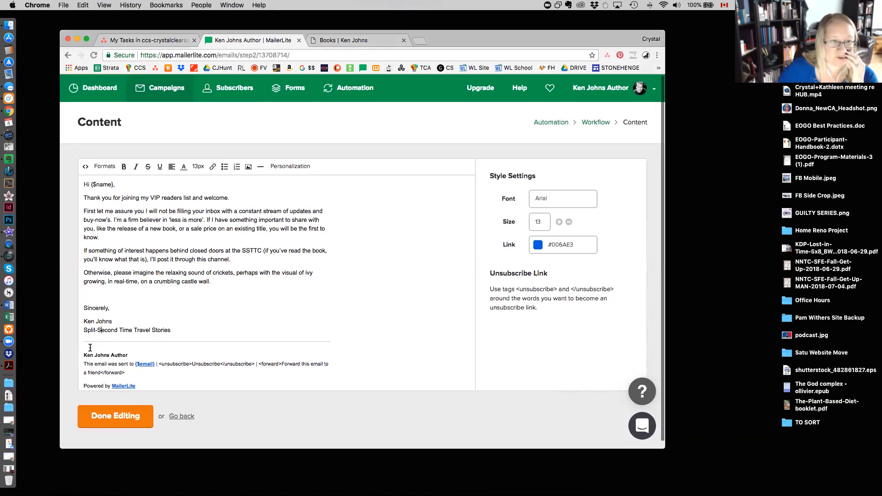
click(96, 331)
text(-)
key(Delete)
text(s)
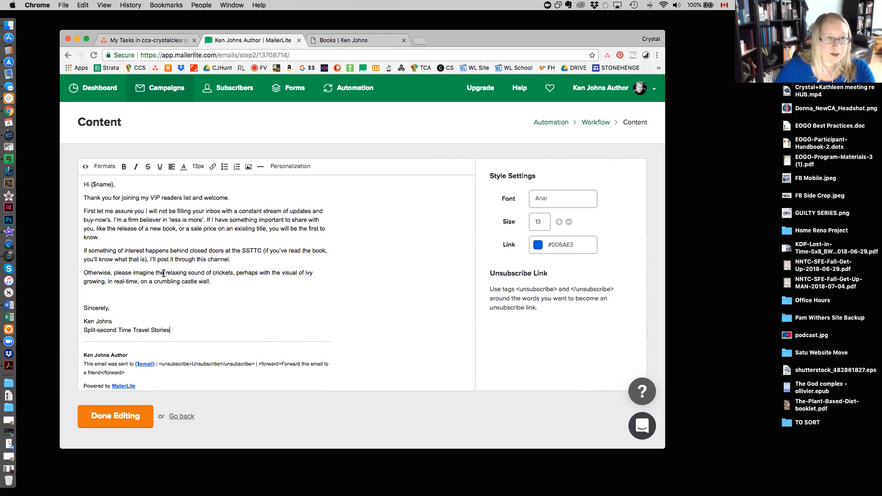
scroll(163, 273, up, 1)
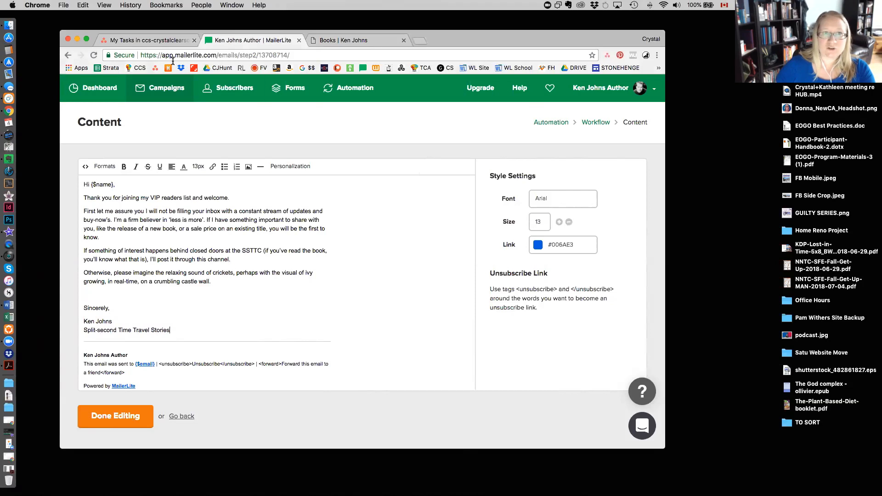
Replace the email's link colour with the copied hex value #112f72.
key(F11)
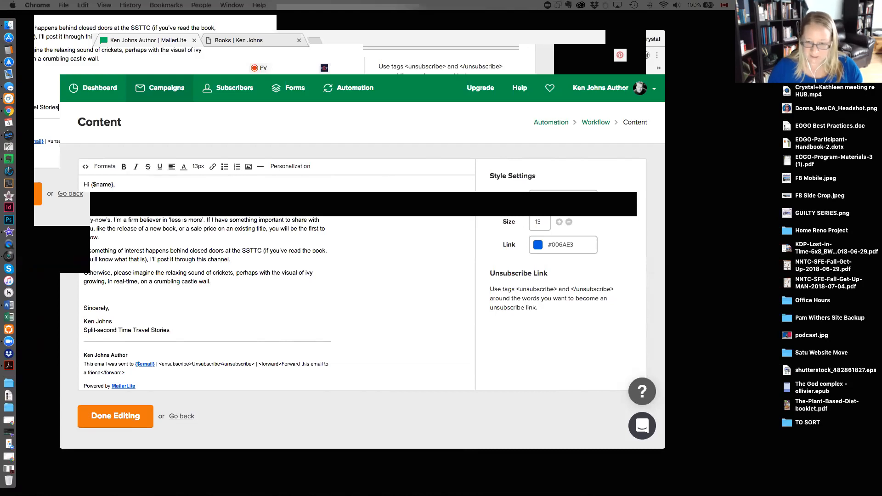
triple_click(551, 241)
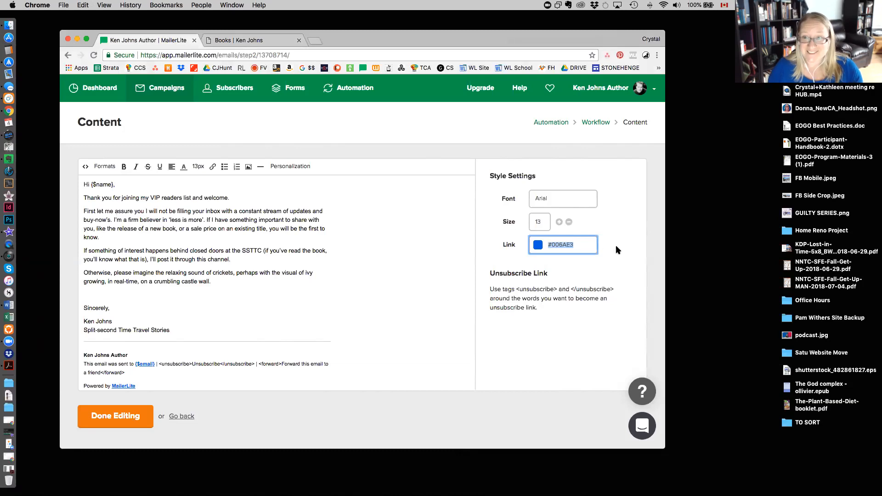
text(#112f72)
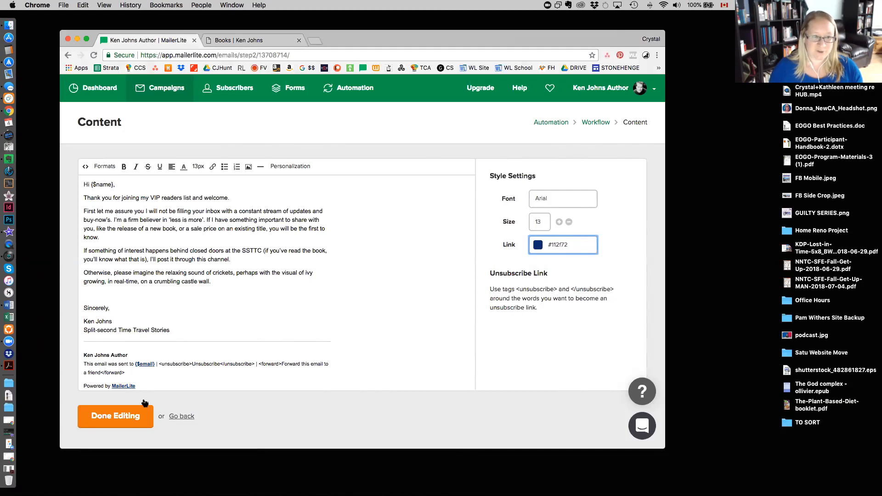
Finish editing the email content and open a preview of the welcome email from the workflow.
click(102, 419)
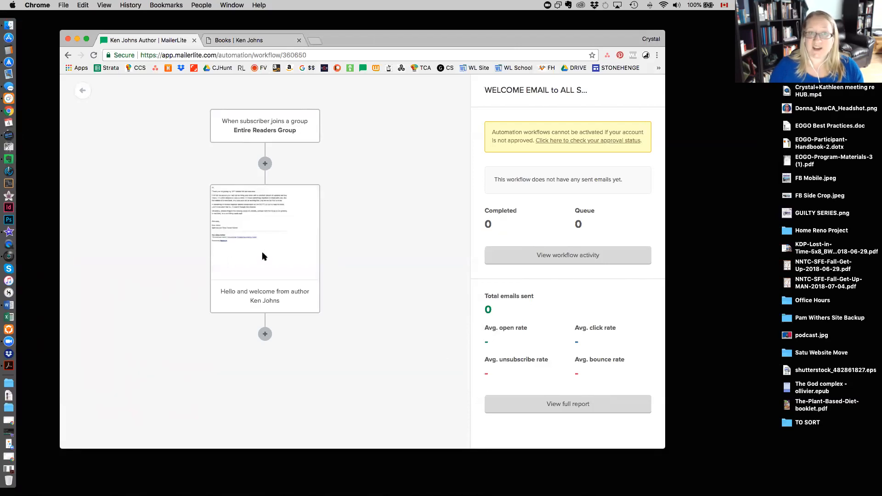
click(271, 210)
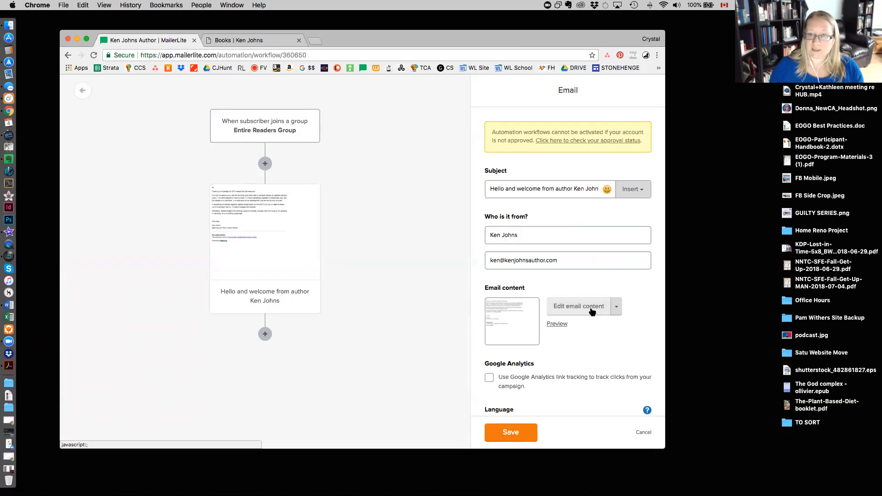
click(558, 324)
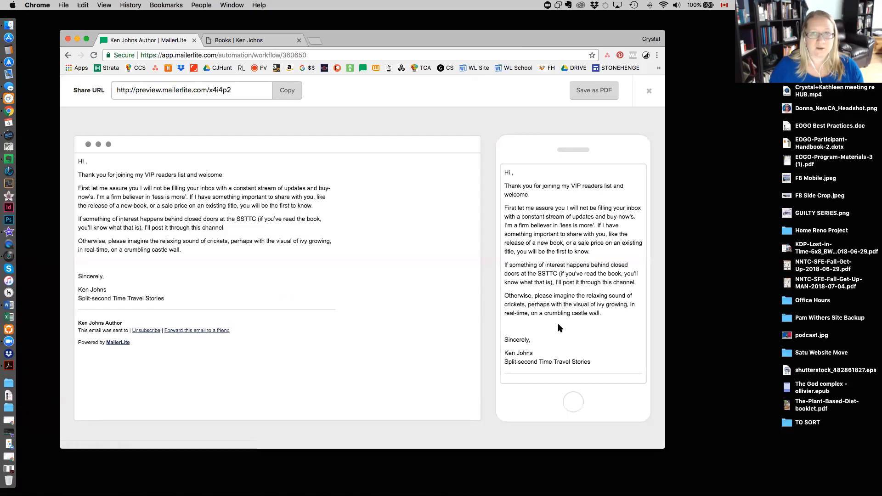
Check the welcome email in the desktop and mobile previews, then close the preview.
scroll(571, 323, down, 2)
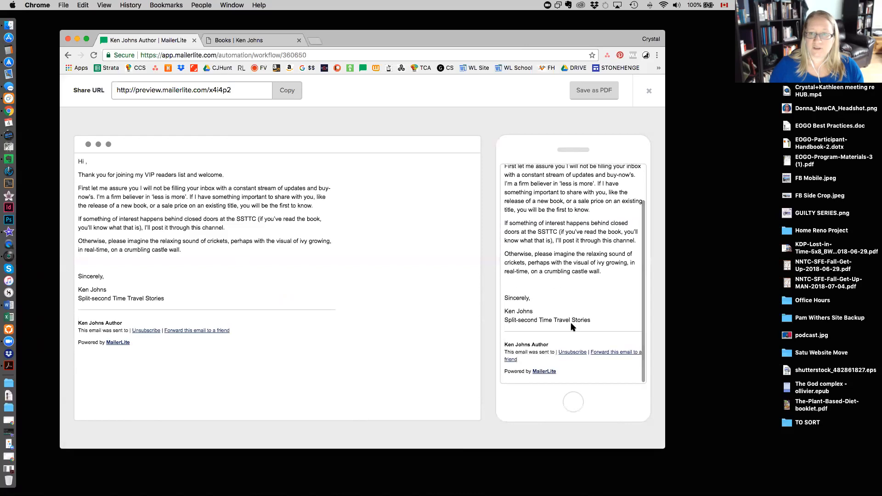
scroll(569, 271, up, 2)
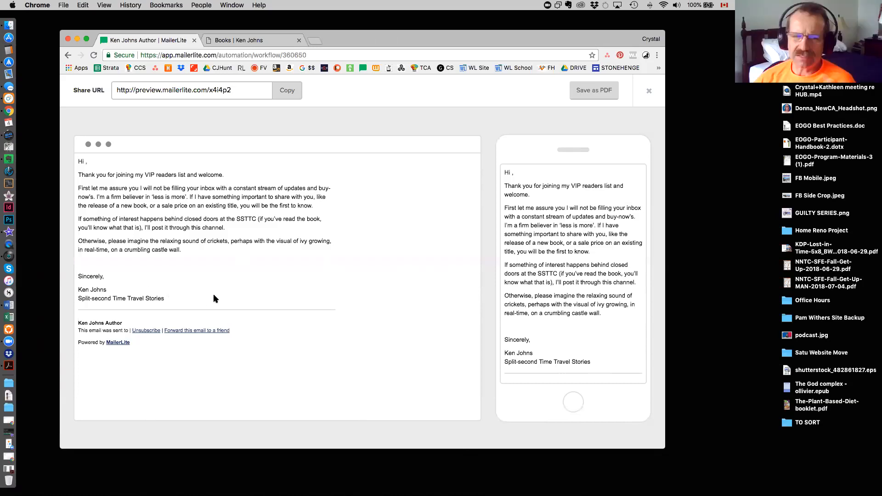
click(651, 89)
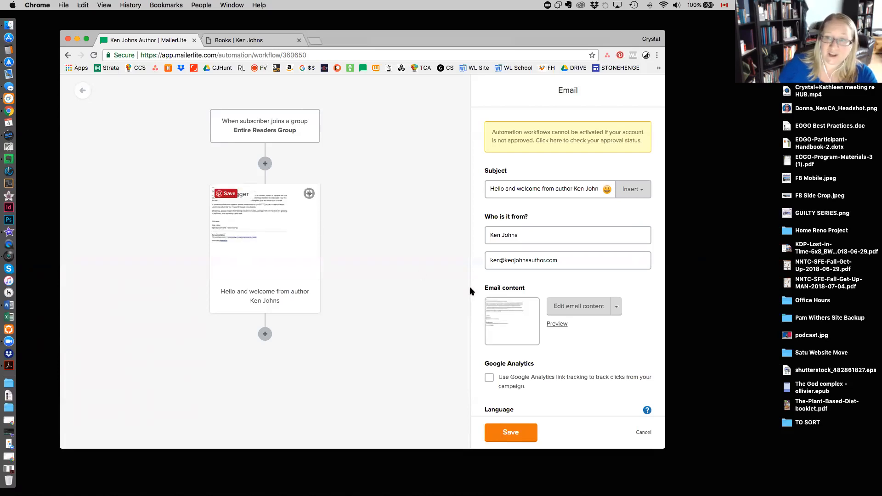
Reopen the welcome email's content, finish editing it, and return to the list of automation workflows.
click(574, 314)
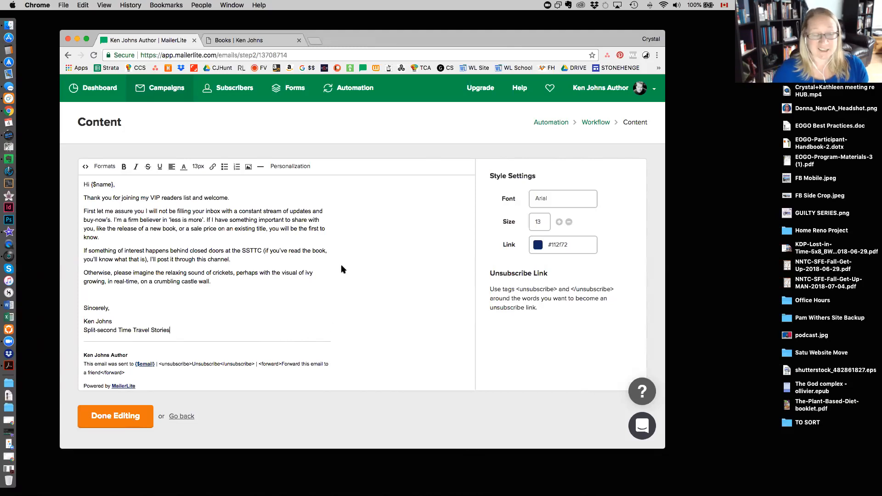
click(123, 420)
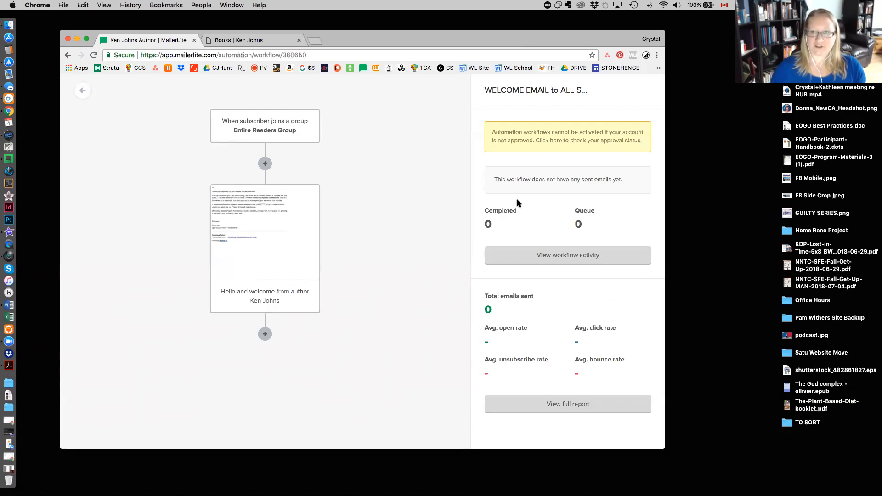
click(82, 93)
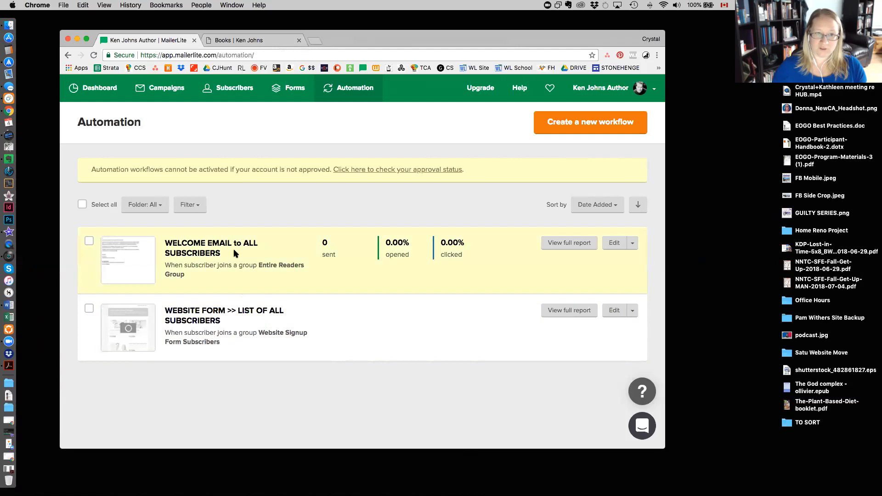
Switch to the author website, go to its Home page with the newsletter signup form, and open that page for editing.
click(266, 42)
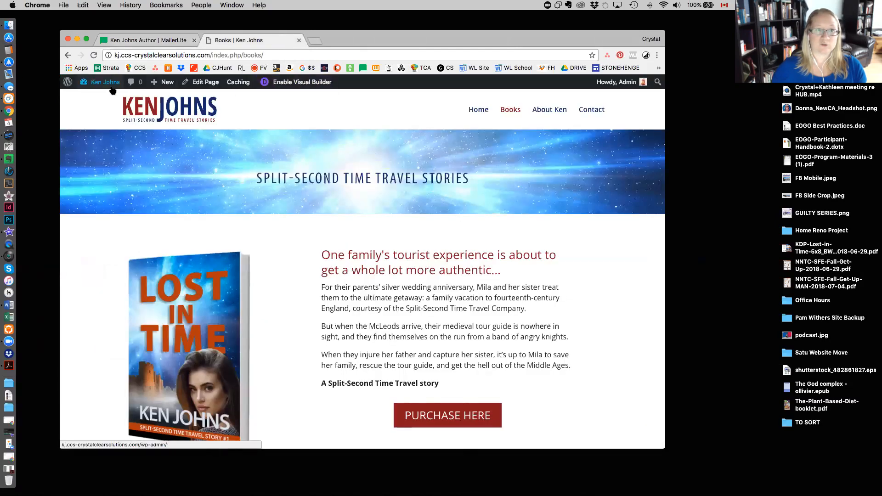
click(478, 110)
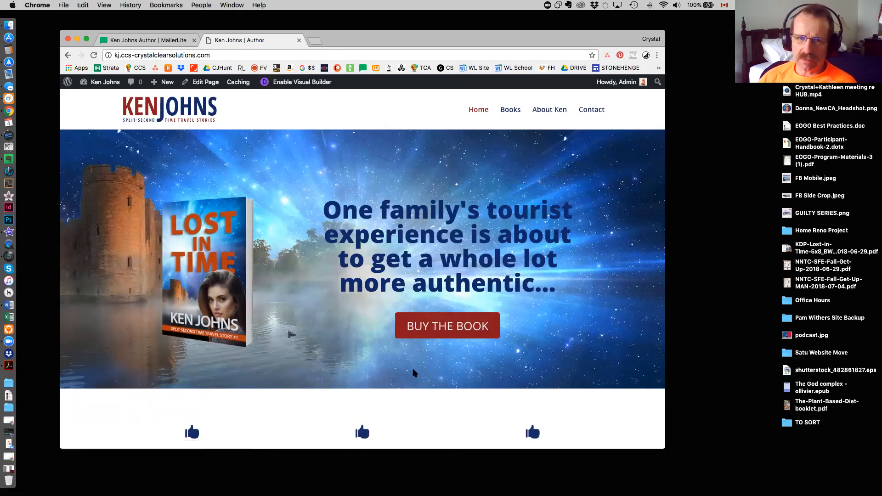
scroll(414, 373, down, 10)
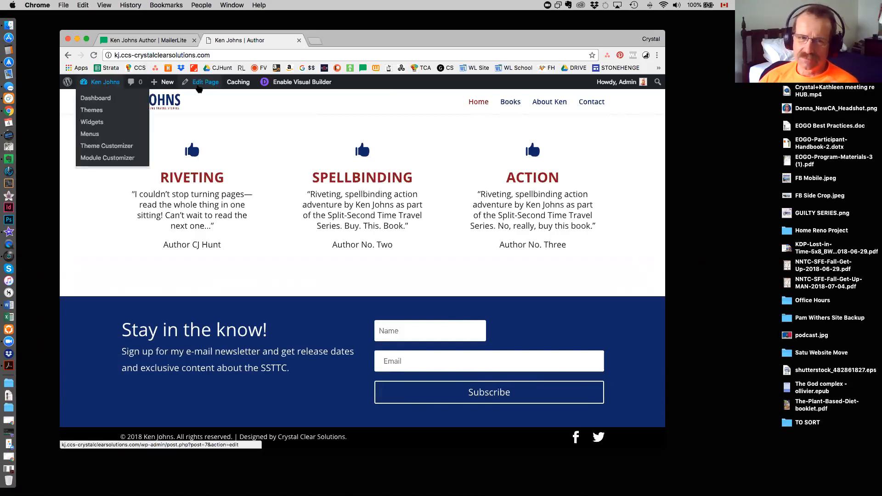
click(200, 85)
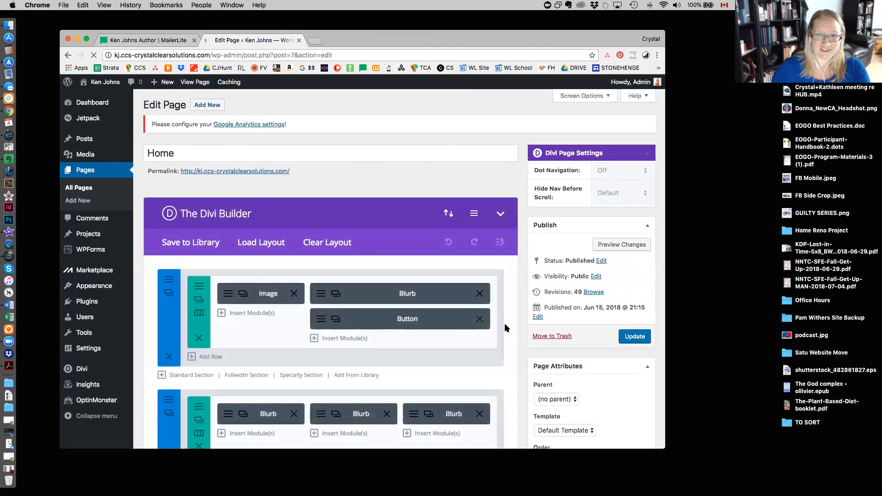
Open the settings of the Home page's Email Optin module and find its Email Account section.
scroll(578, 340, down, 2)
scroll(578, 342, down, 5)
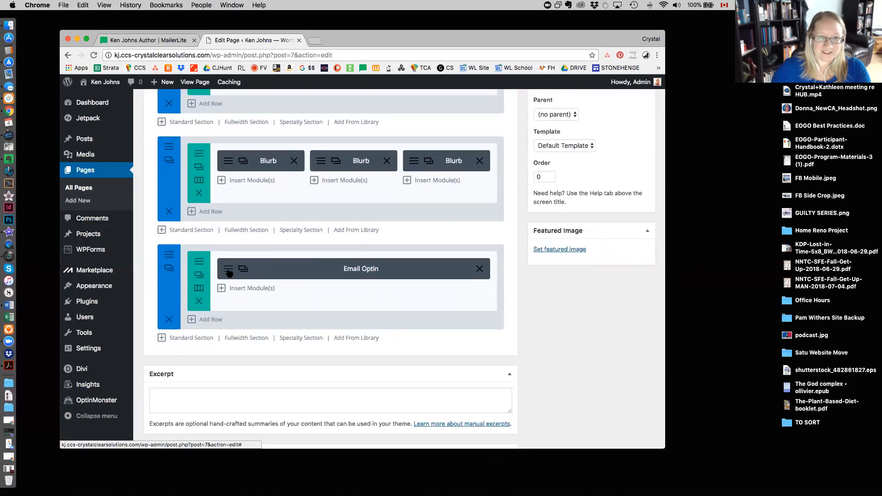
click(228, 273)
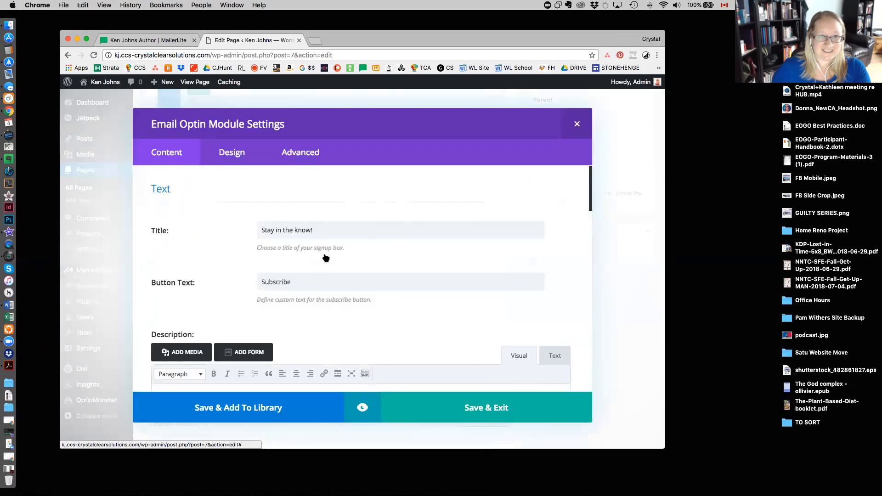
scroll(370, 296, down, 6)
scroll(372, 297, down, 6)
scroll(371, 297, up, 2)
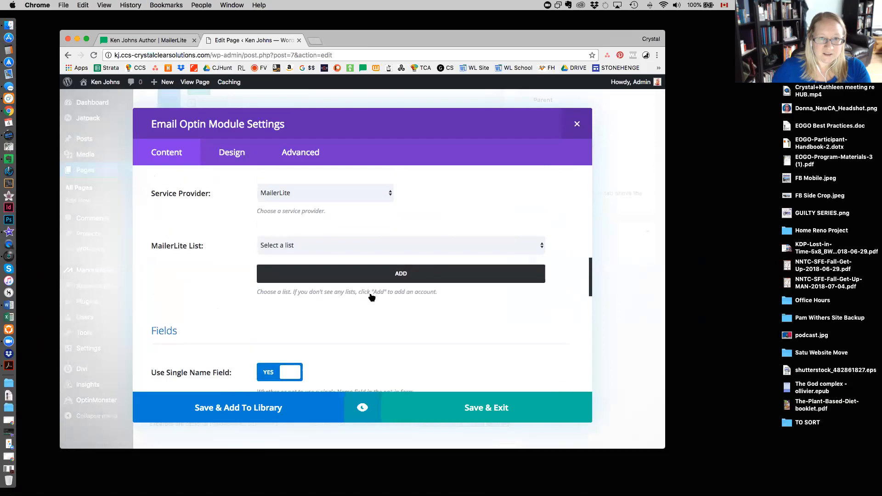
scroll(372, 297, up, 2)
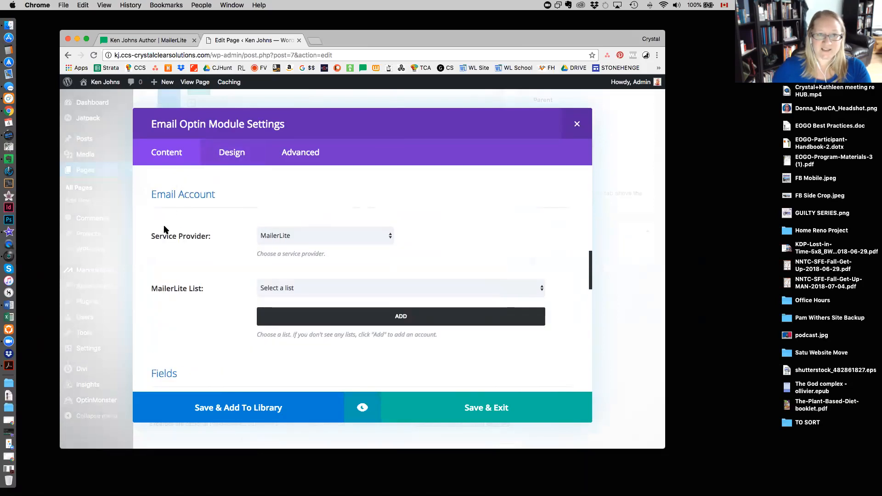
Keep MailerLite as the optin form's service provider and start adding a new MailerLite account.
click(286, 237)
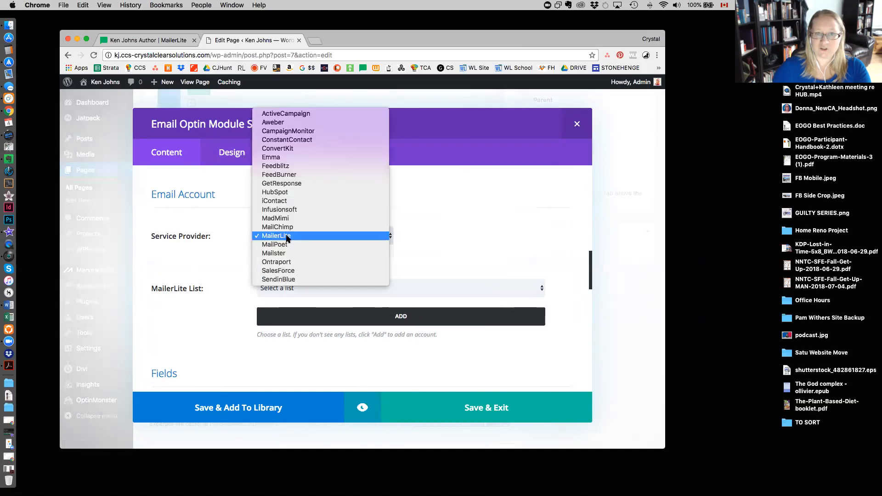
click(287, 237)
scroll(442, 247, down, 3)
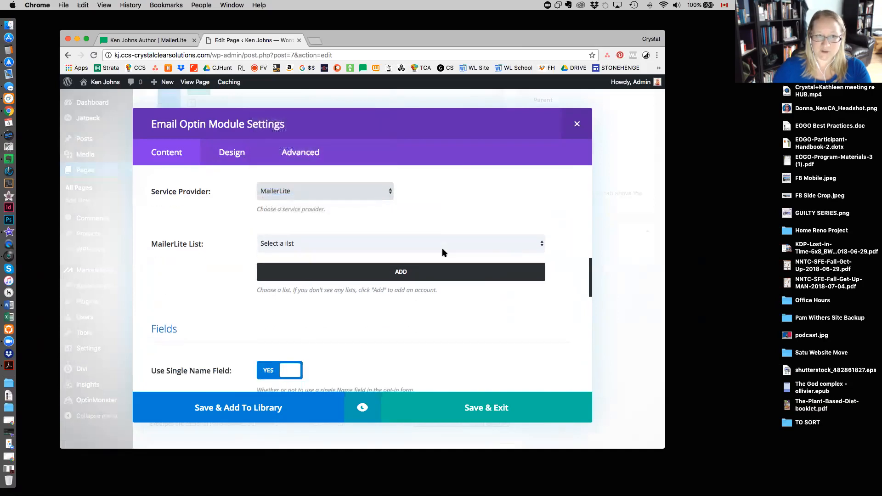
click(333, 241)
click(319, 236)
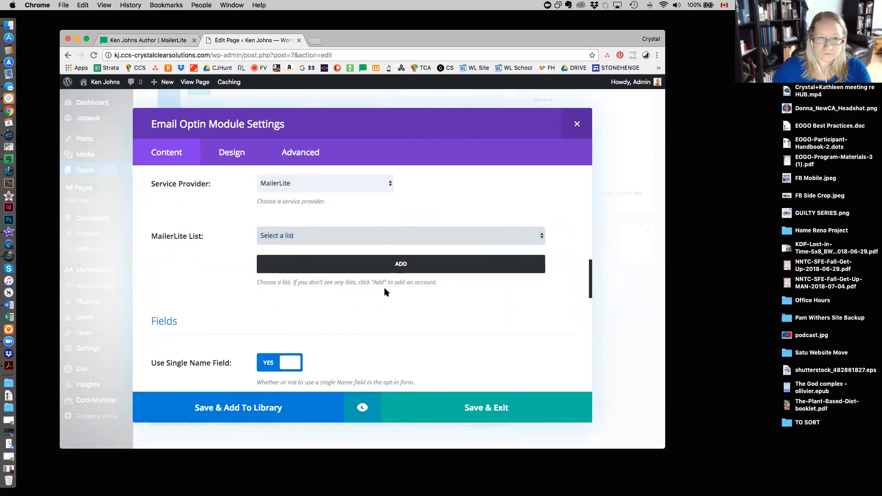
click(403, 265)
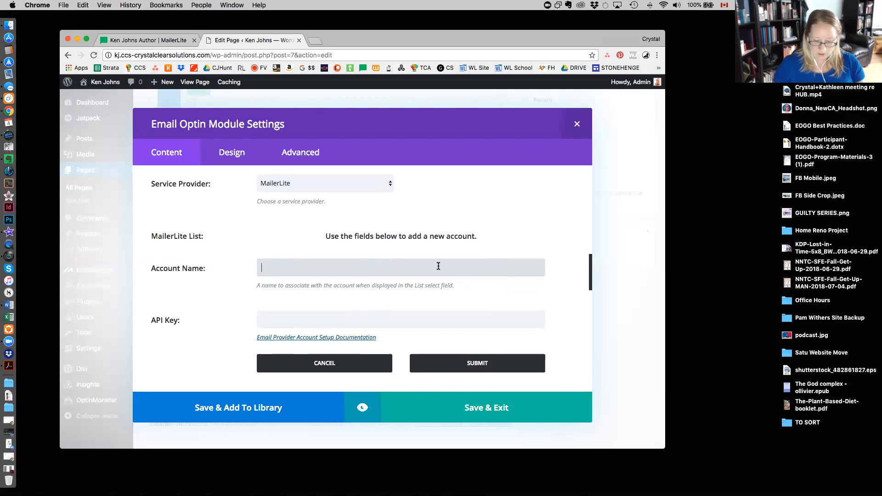
text(Main)
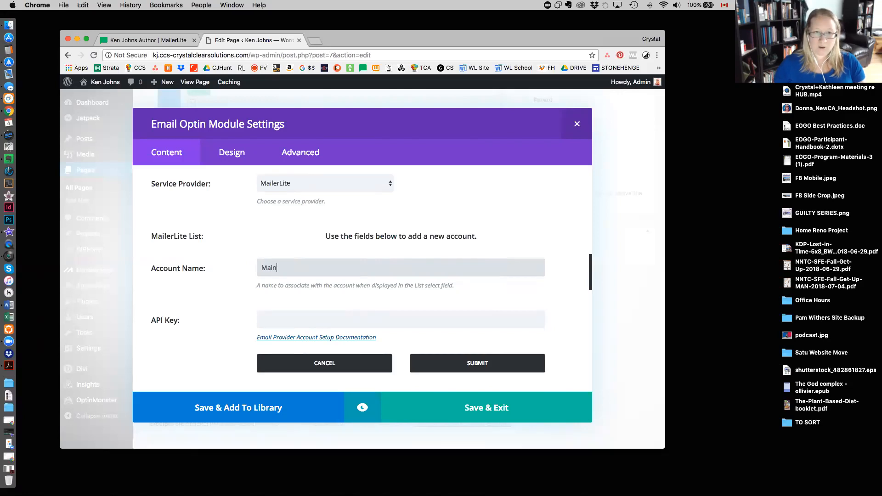
key(BackSpace)
key(BackSpace)
key(BackSpace)
key(BackSpace)
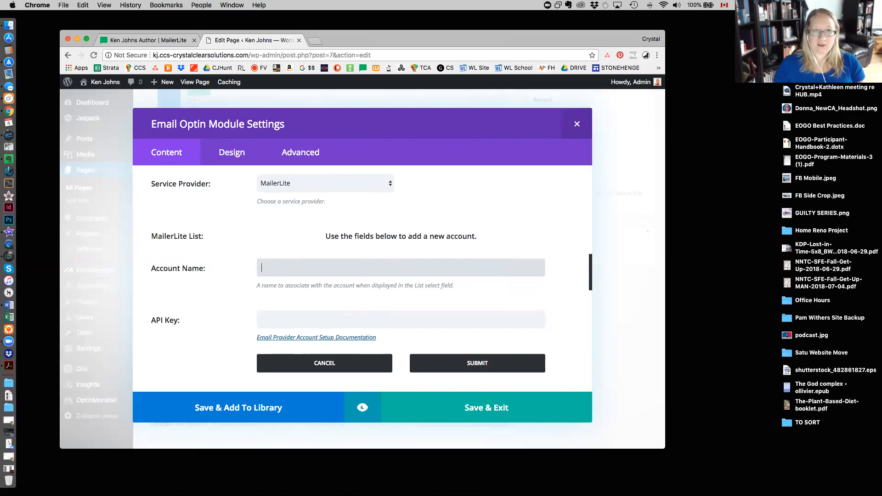
Switch to MailerLite and look up the exact name of the website signup group among the subscriber groups.
click(155, 44)
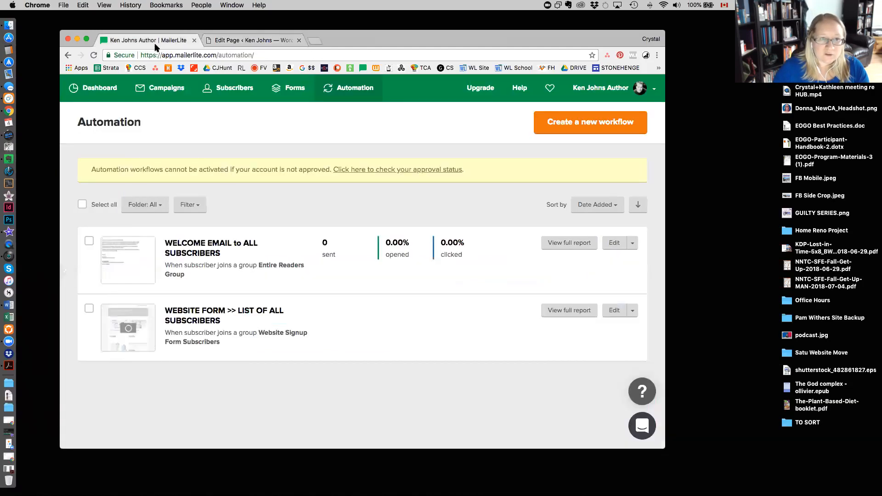
click(232, 97)
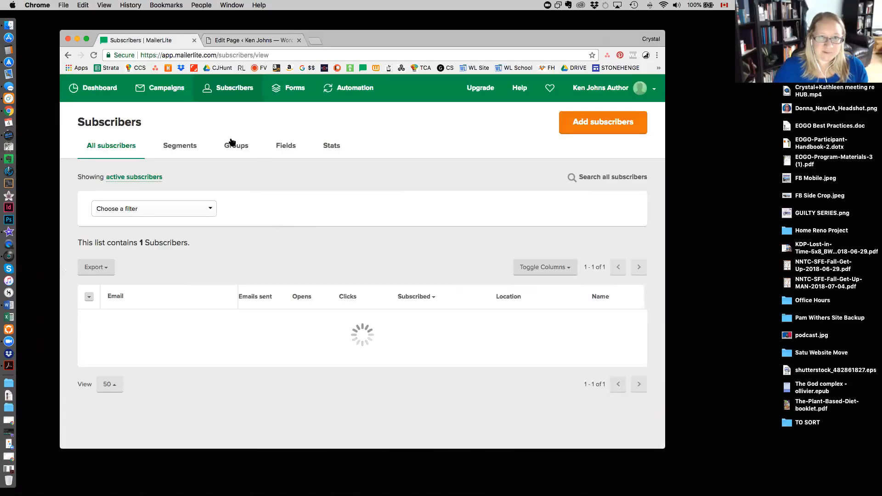
click(232, 151)
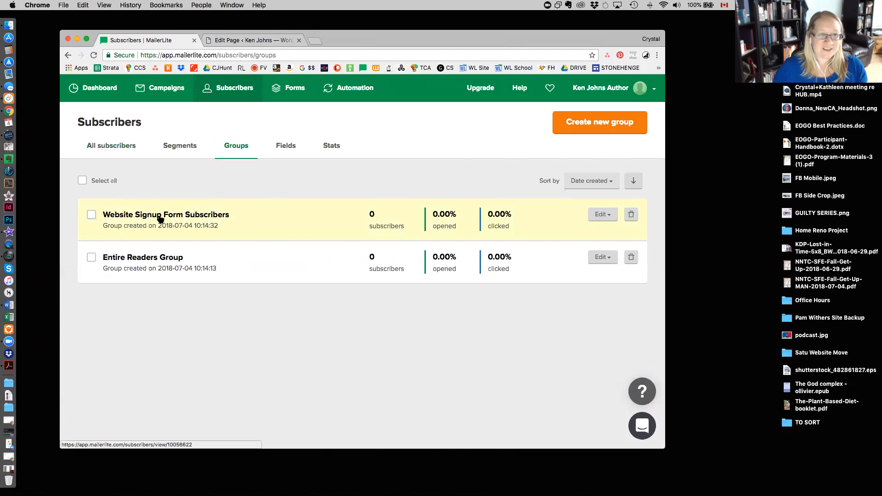
Back in the Email Optin module settings, name the new account "Website Signup Form Subscribers" and go to the API key field.
click(246, 40)
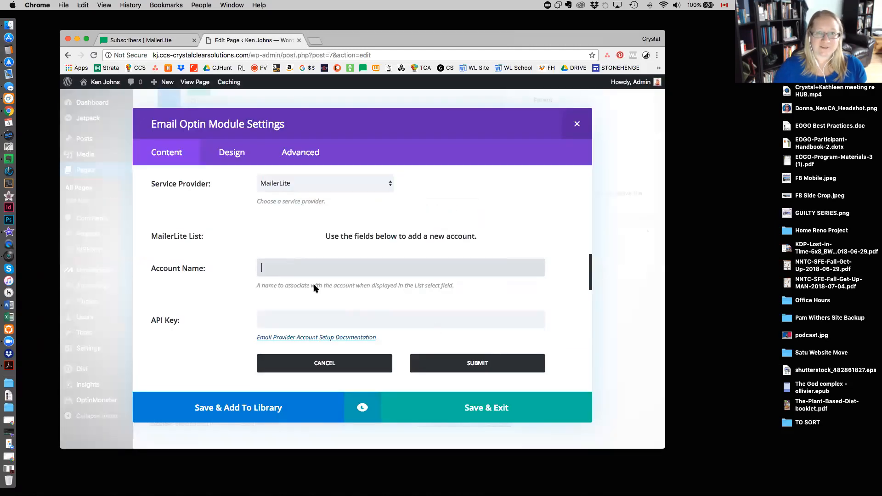
text(Website )
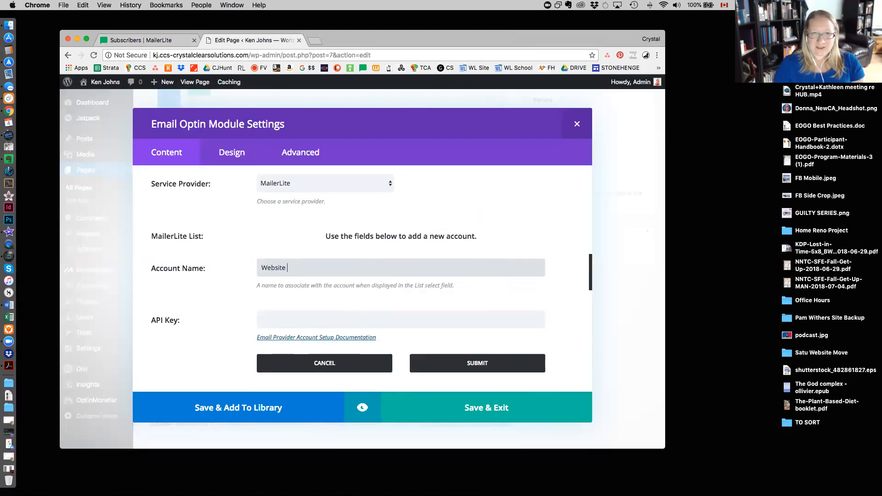
text(SIgngnup Form Sub)
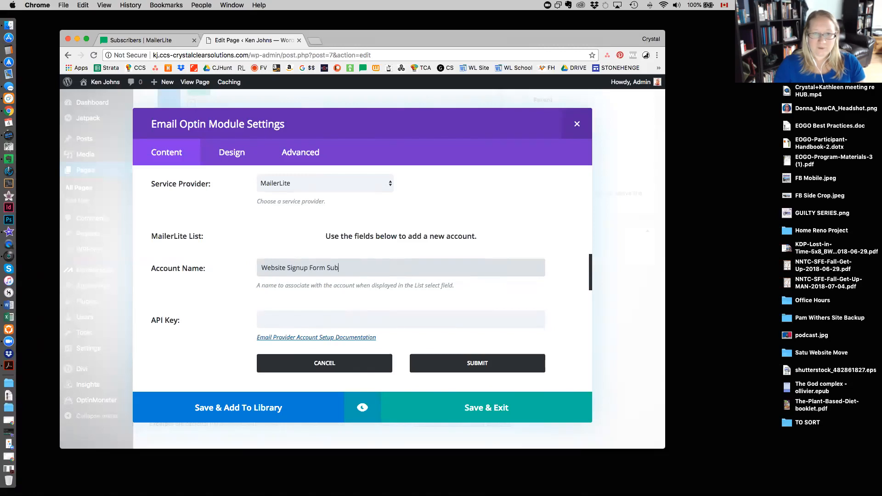
text(scribers)
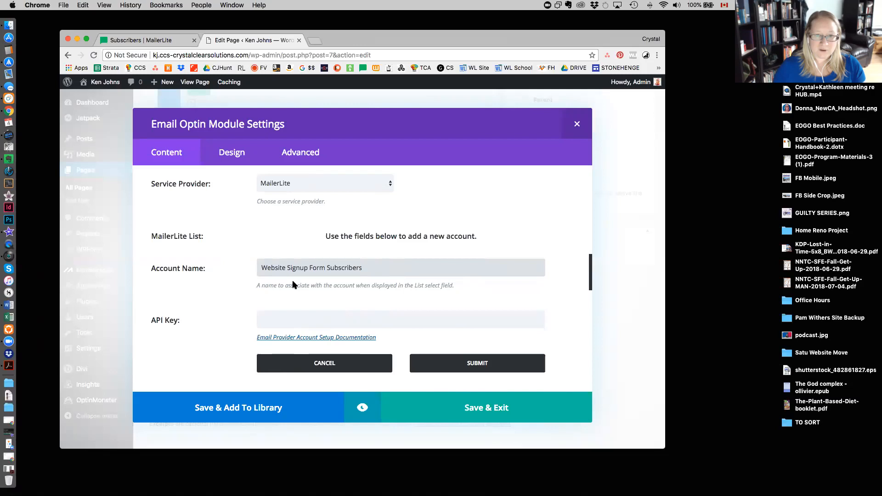
click(346, 316)
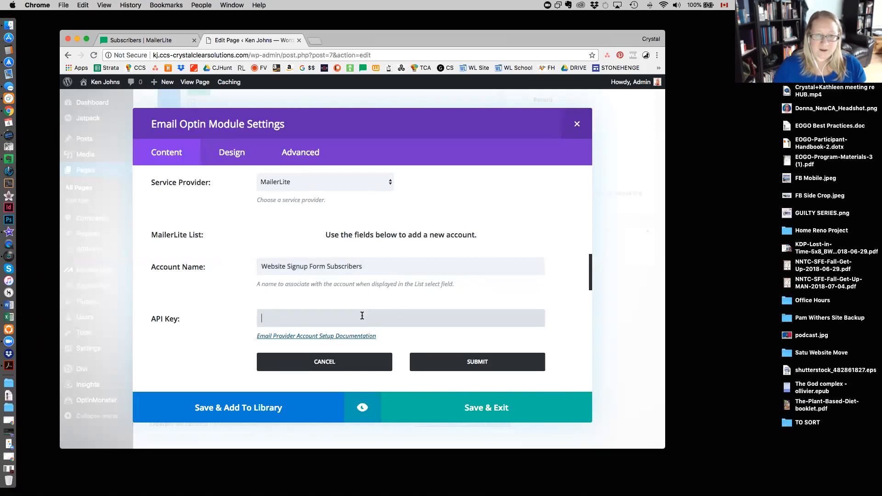
scroll(393, 310, down, 2)
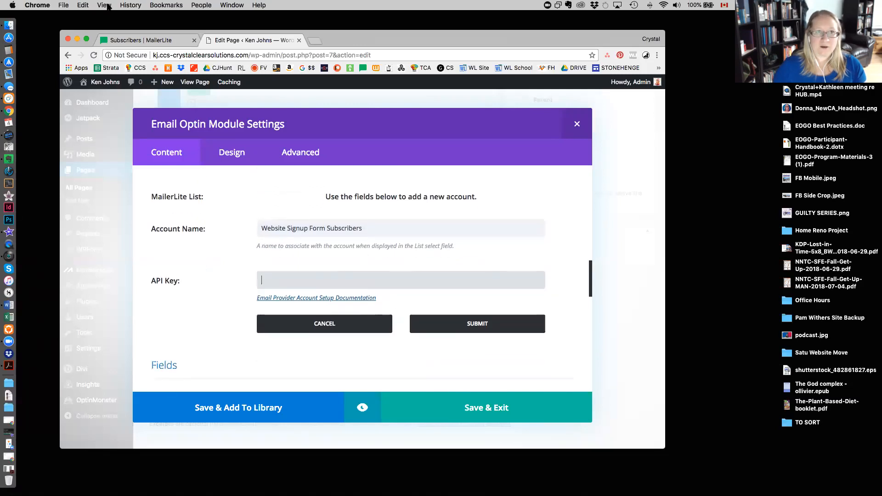
Switch to MailerLite and copy the account API key from its WordPress integration page.
click(126, 42)
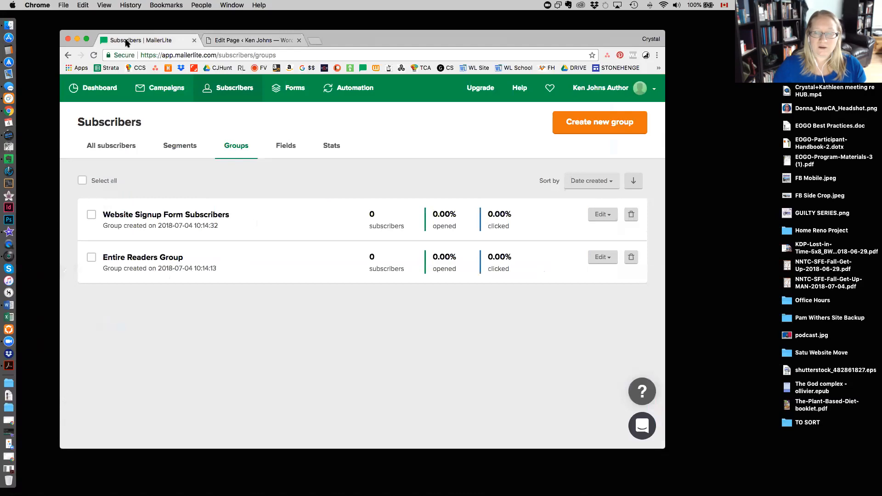
click(655, 88)
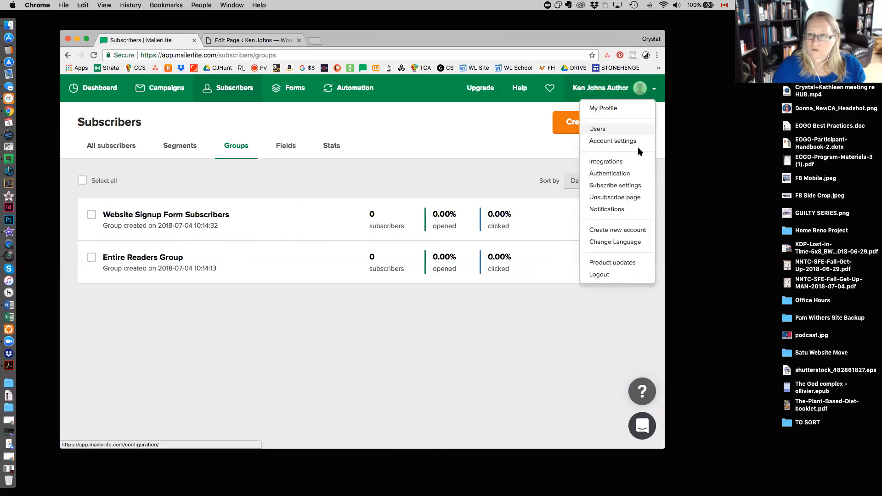
click(636, 163)
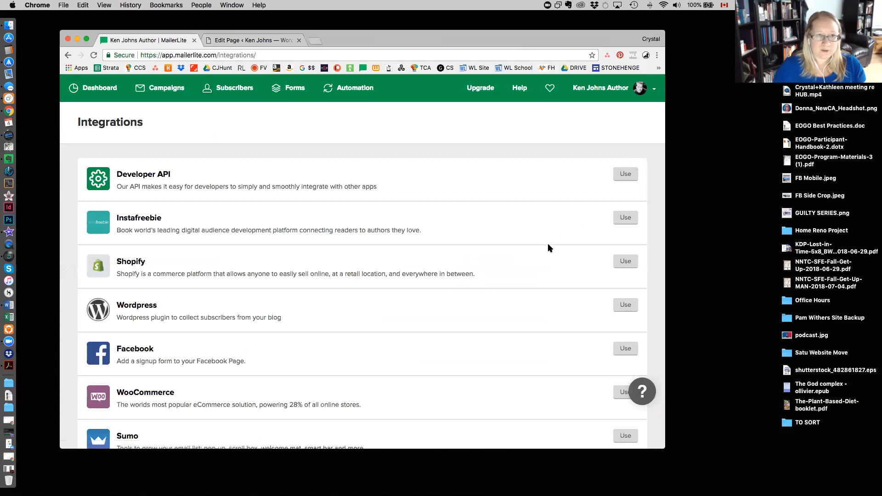
scroll(548, 244, down, 3)
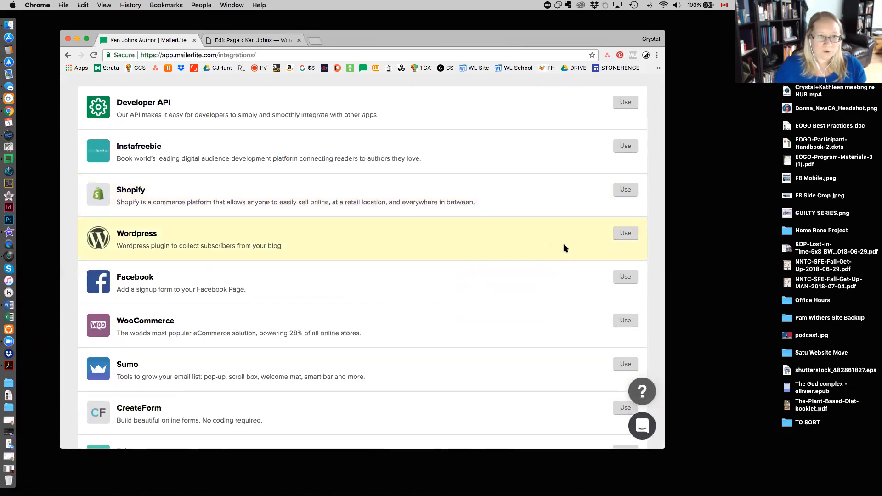
click(631, 235)
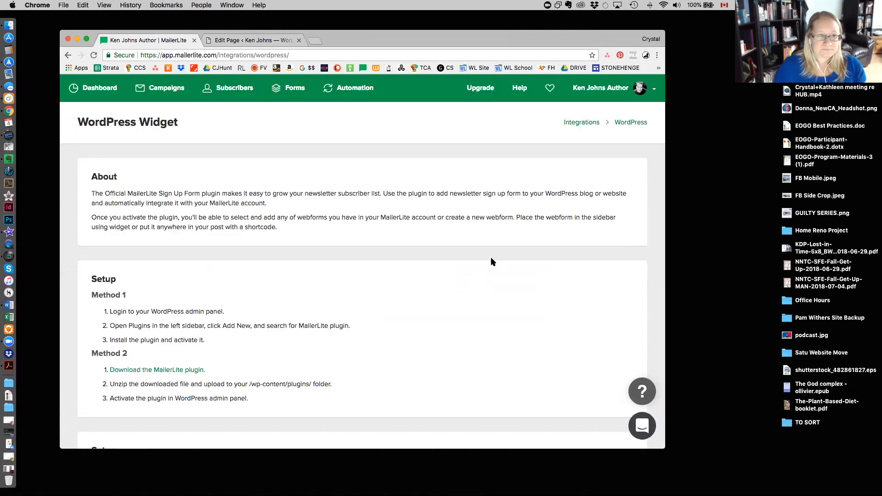
scroll(490, 262, down, 5)
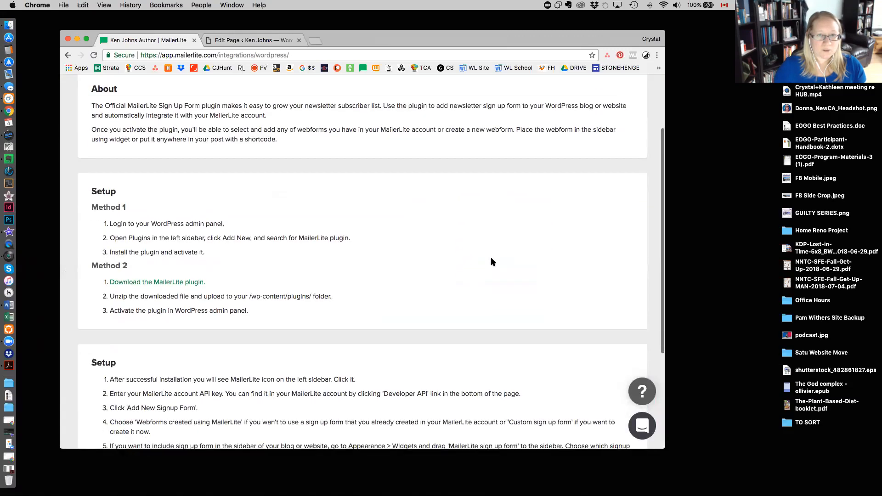
scroll(491, 262, down, 3)
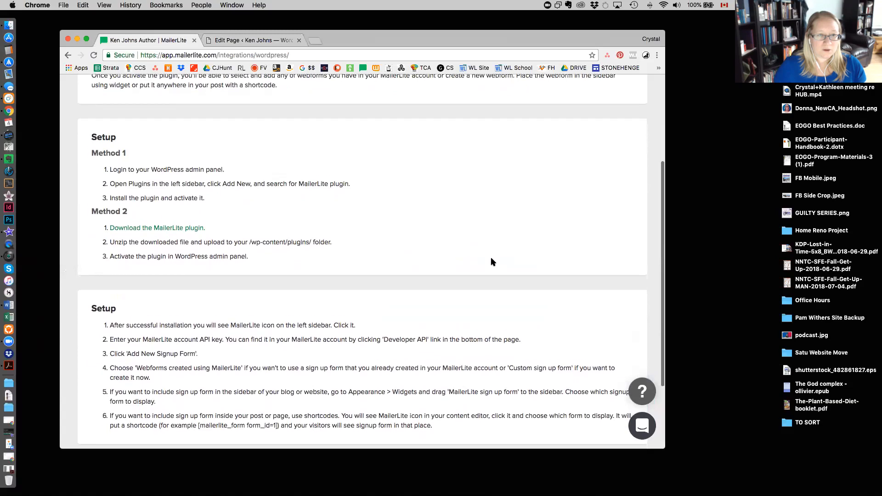
scroll(490, 262, down, 3)
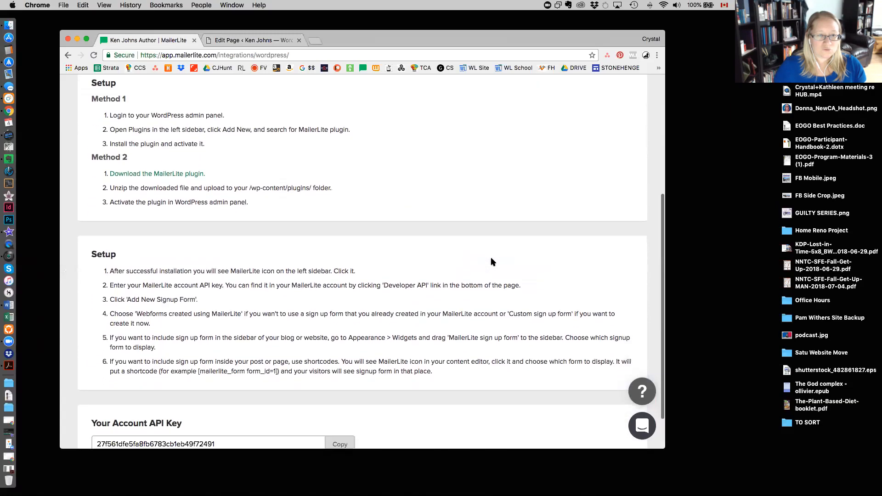
scroll(491, 261, down, 3)
click(340, 397)
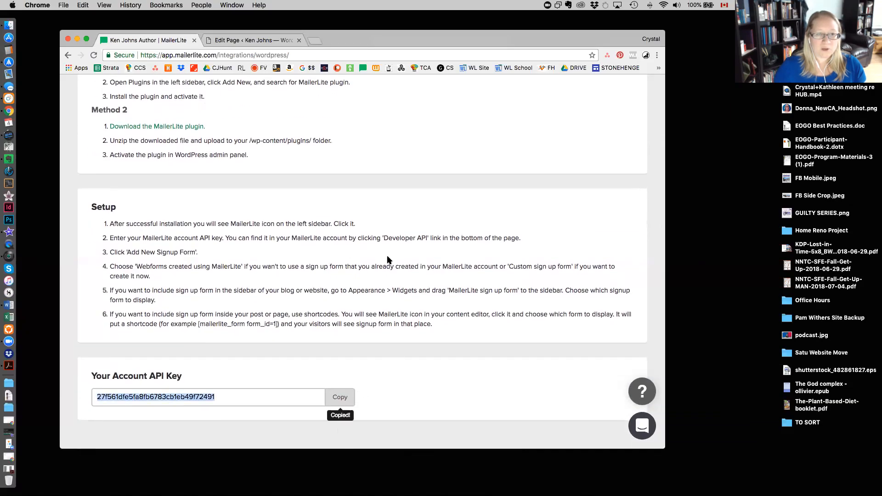
Back in the Email Optin module settings, paste the MailerLite API key and submit the new account.
click(253, 42)
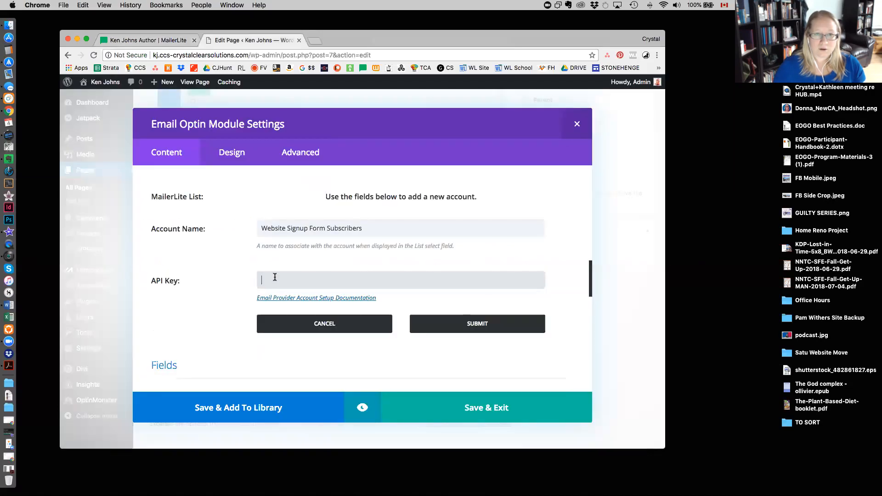
key(super+v)
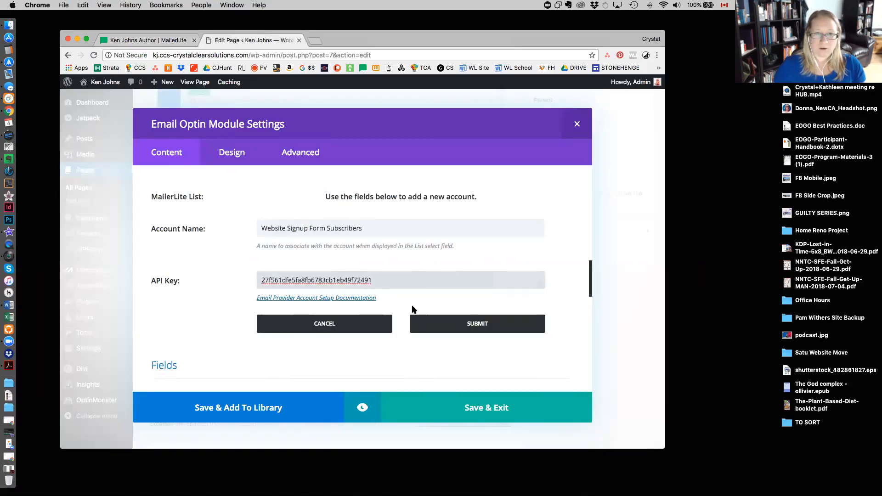
click(484, 326)
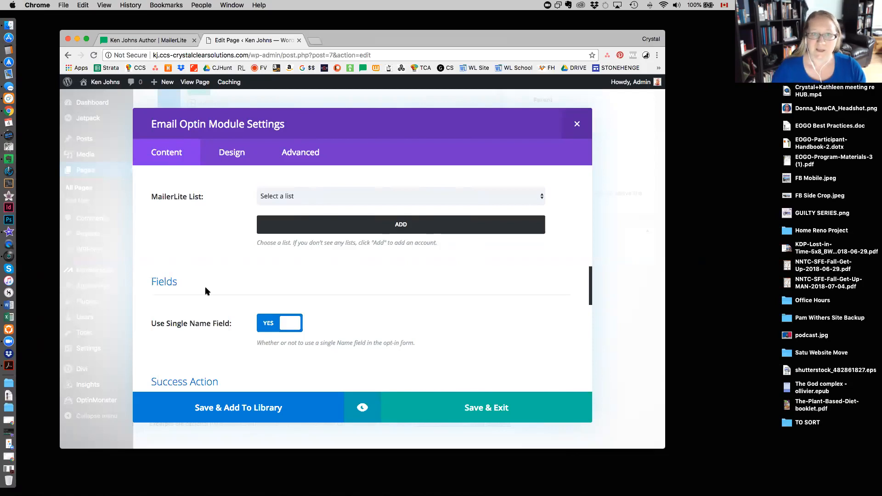
Set the optin form's MailerLite list to the "Website Signup Form Subscribers" group.
scroll(271, 258, up, 3)
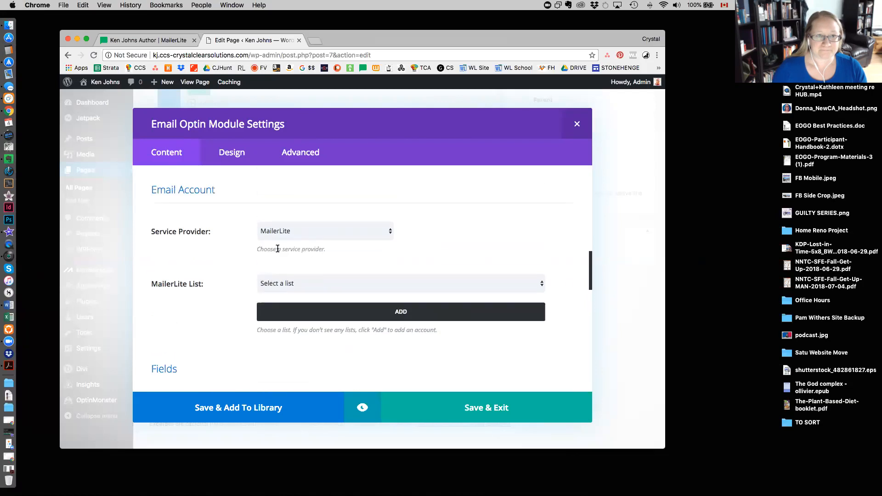
click(321, 290)
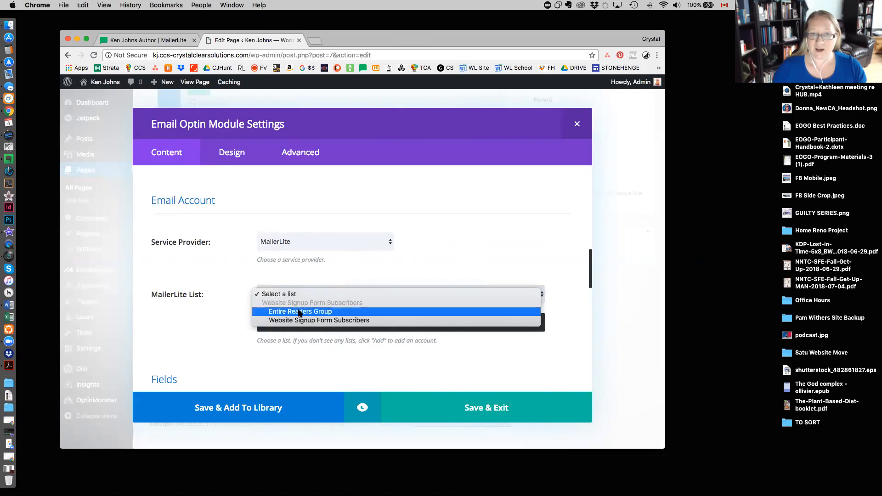
click(299, 320)
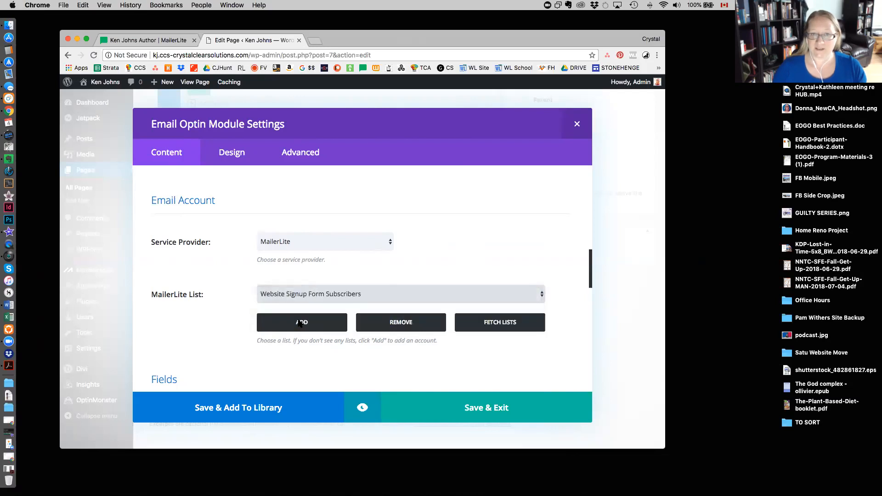
Change the optin form's success message to "Success! Check your email for a confirmation...".
scroll(510, 353, down, 5)
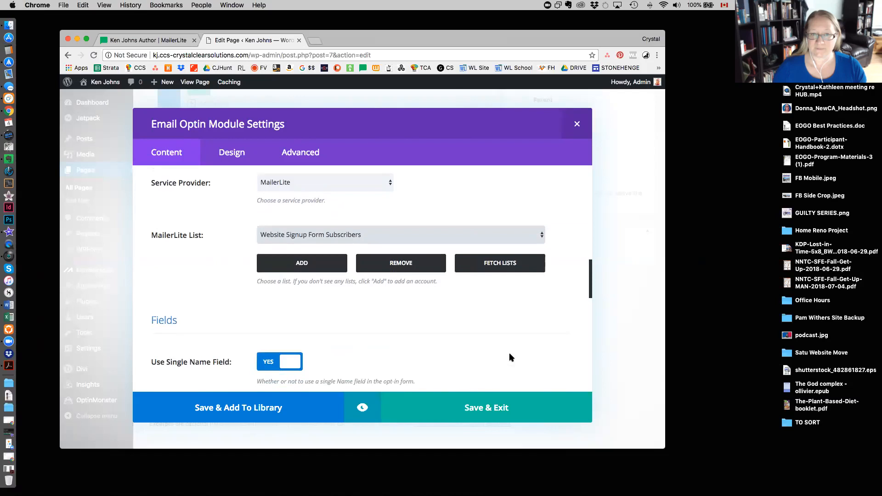
scroll(510, 357, down, 3)
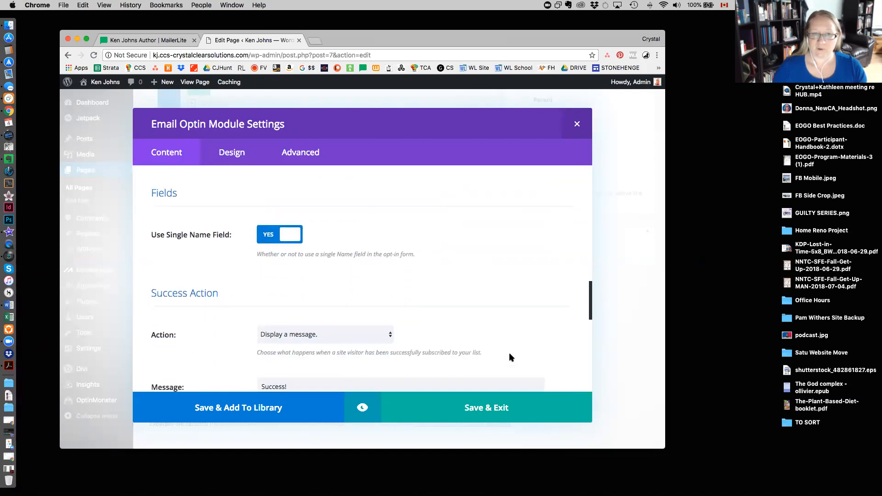
scroll(518, 343, down, 4)
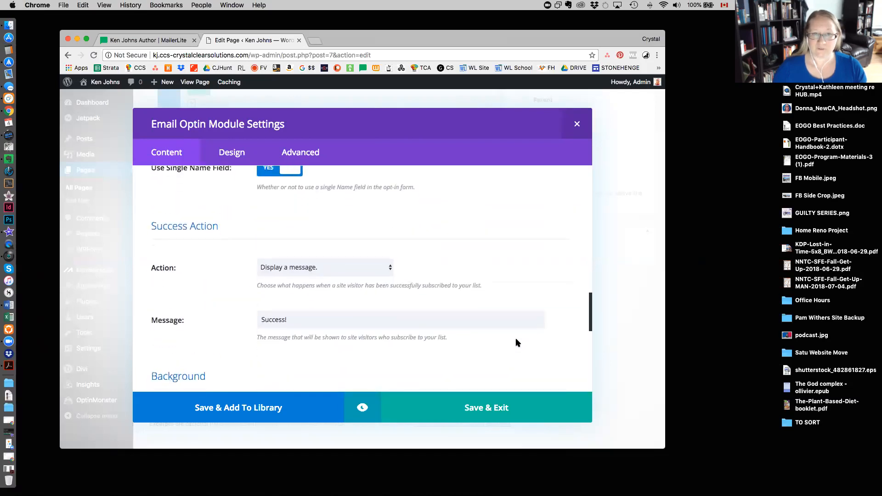
scroll(515, 339, down, 1)
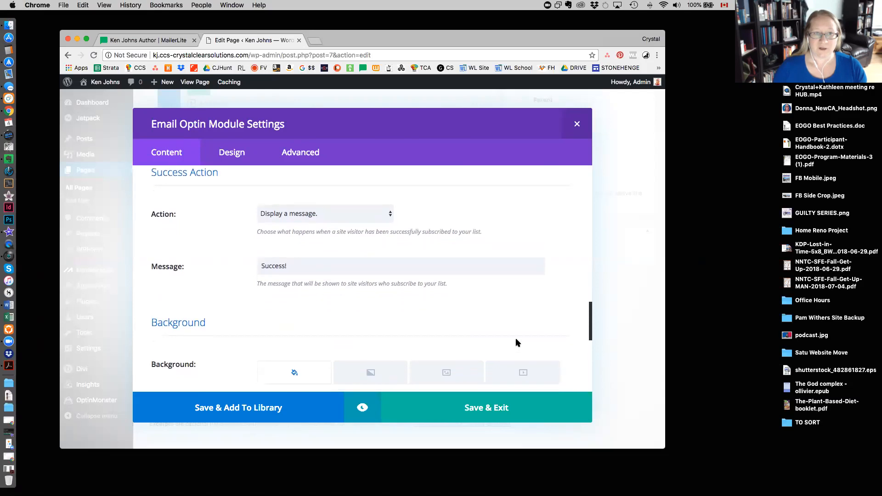
scroll(240, 288, up, 1)
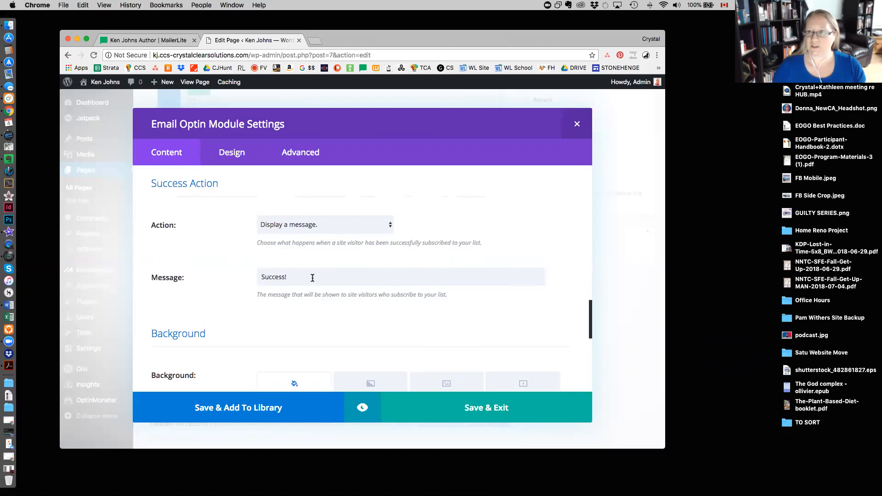
click(312, 278)
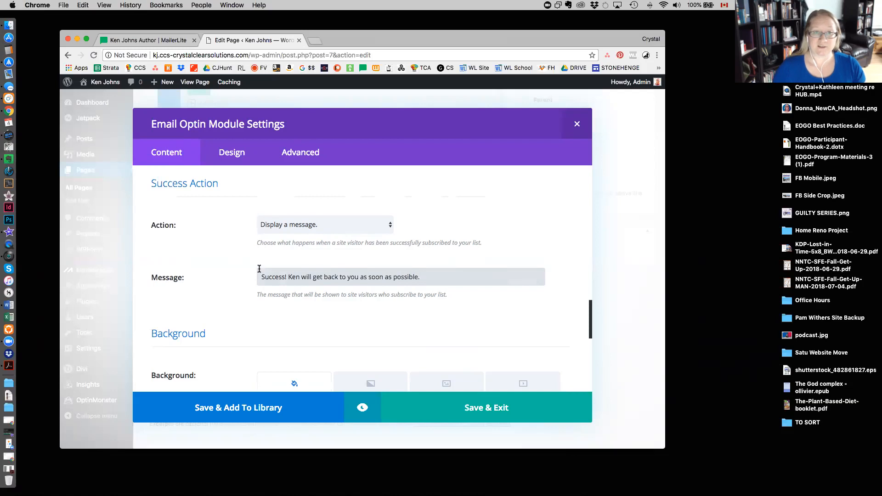
drag(435, 275, 288, 278)
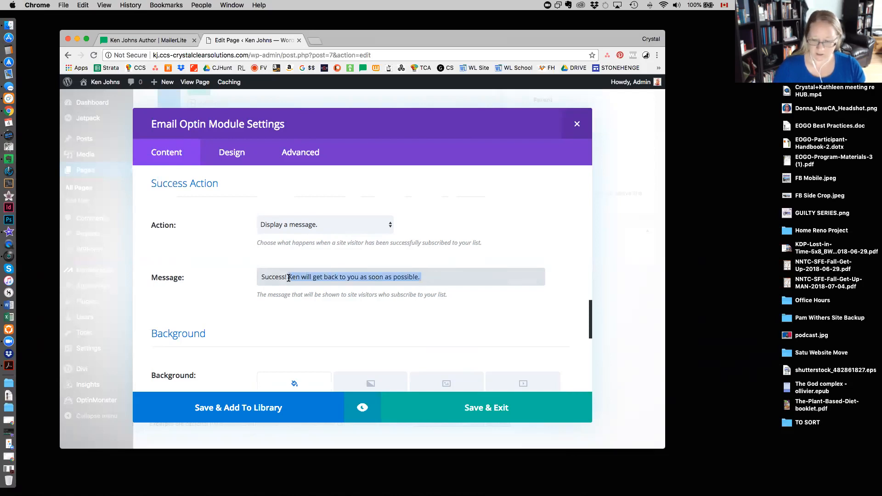
key(BackSpace)
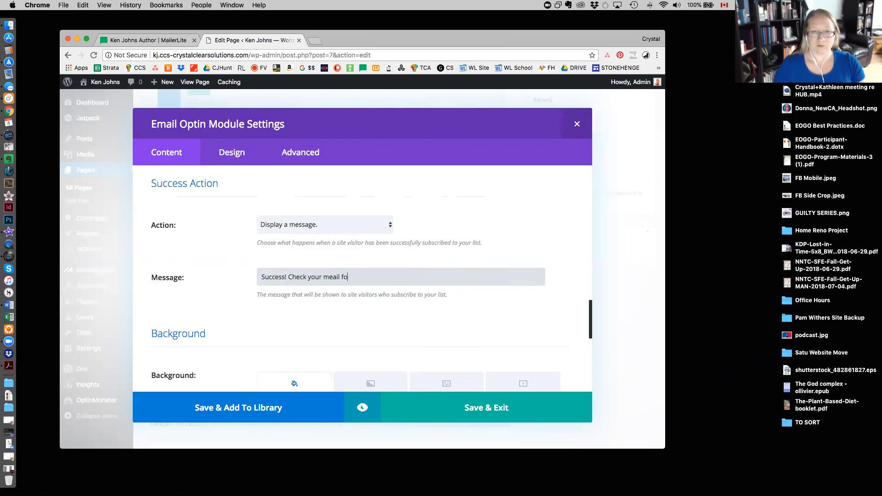
text(Check your email for a conf)
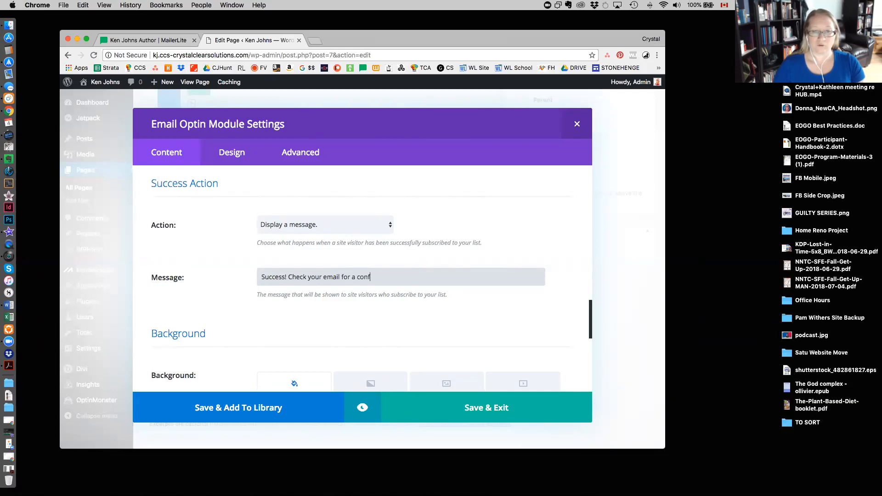
text(irmation...)
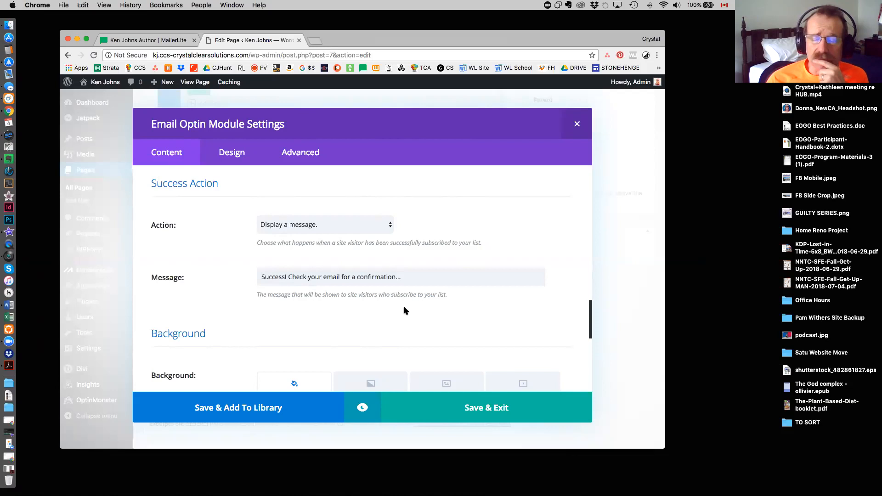
Save and exit the Email Optin module settings, and update the Home page.
scroll(407, 310, down, 2)
scroll(430, 282, down, 4)
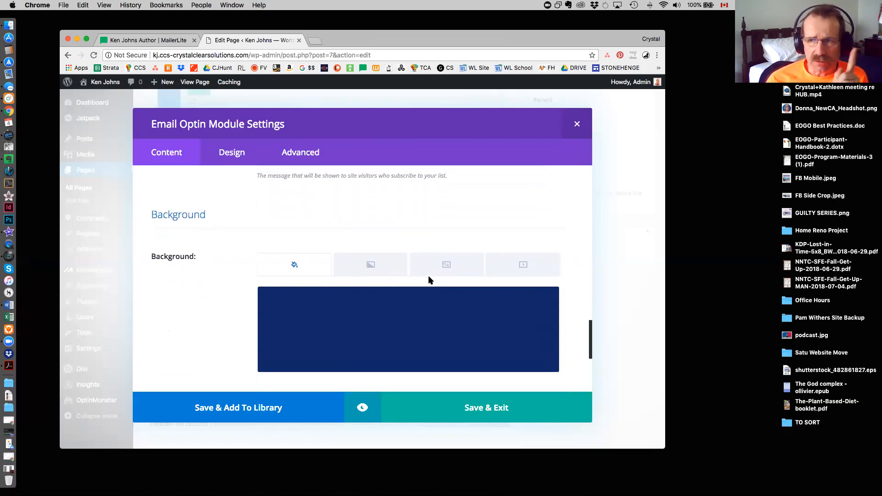
click(476, 415)
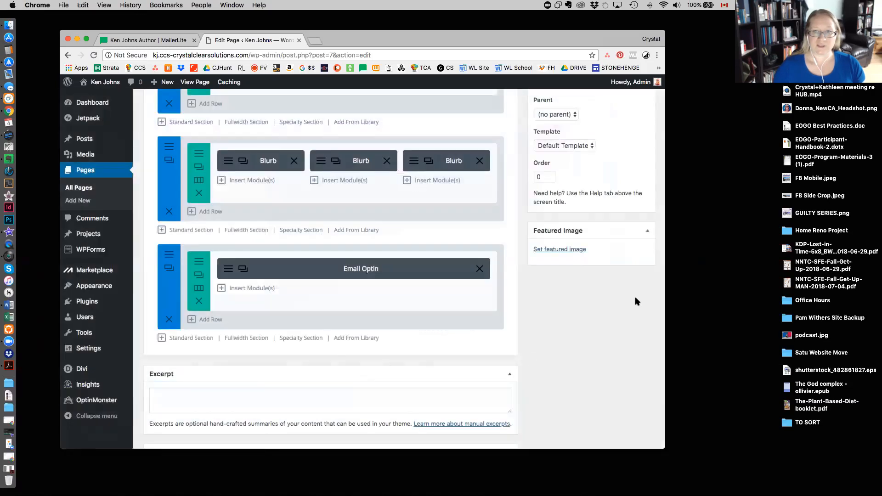
scroll(635, 301, up, 4)
click(634, 148)
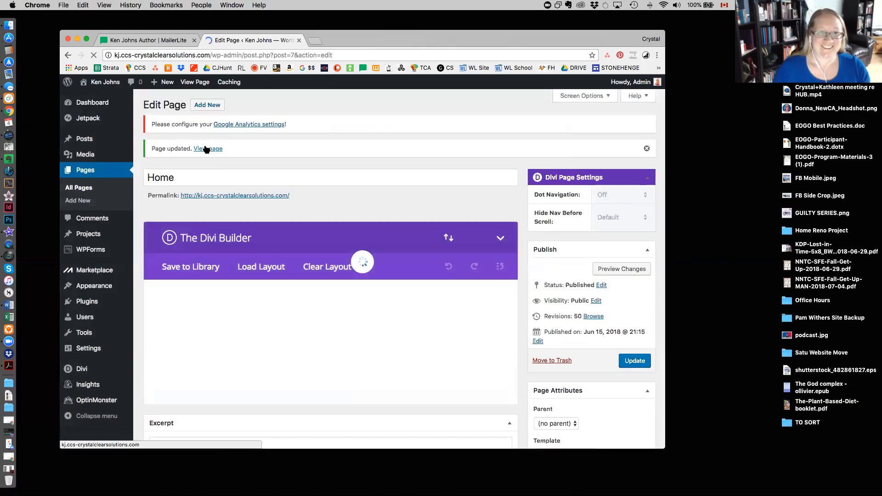
View the live Home page and submit a test signup with the suggested name and email address in the "Stay in the know!" form.
click(206, 149)
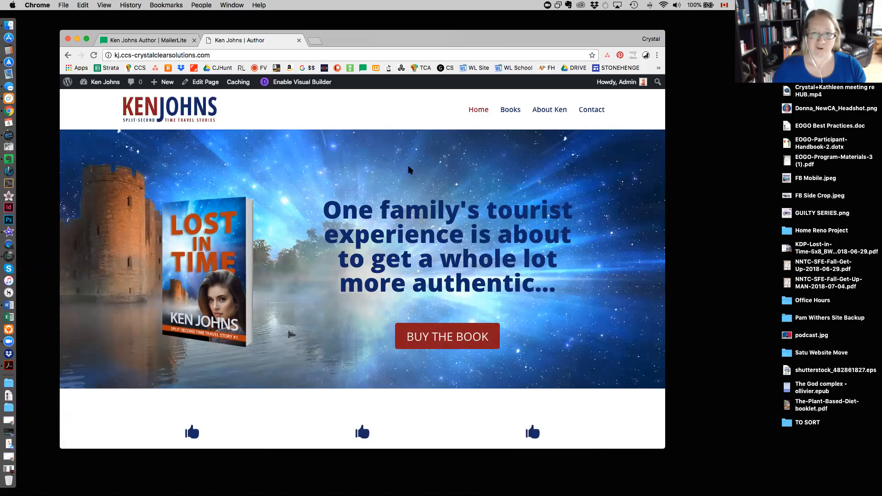
scroll(358, 212, down, 6)
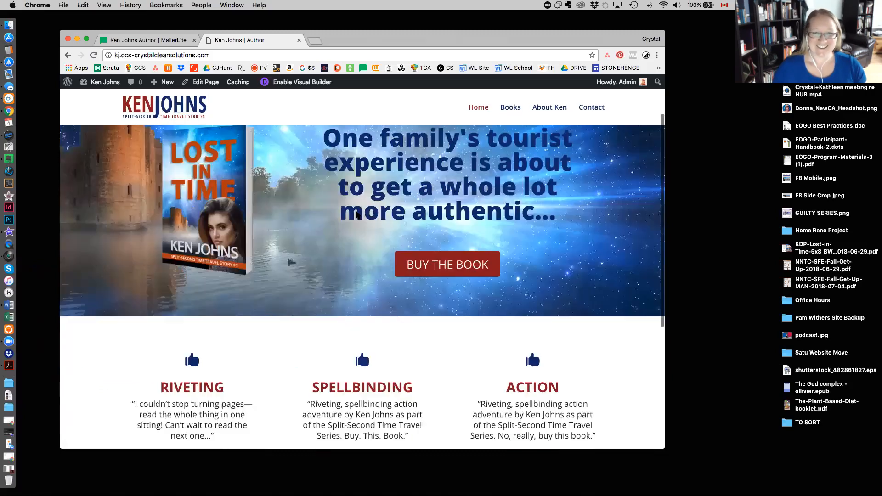
click(432, 336)
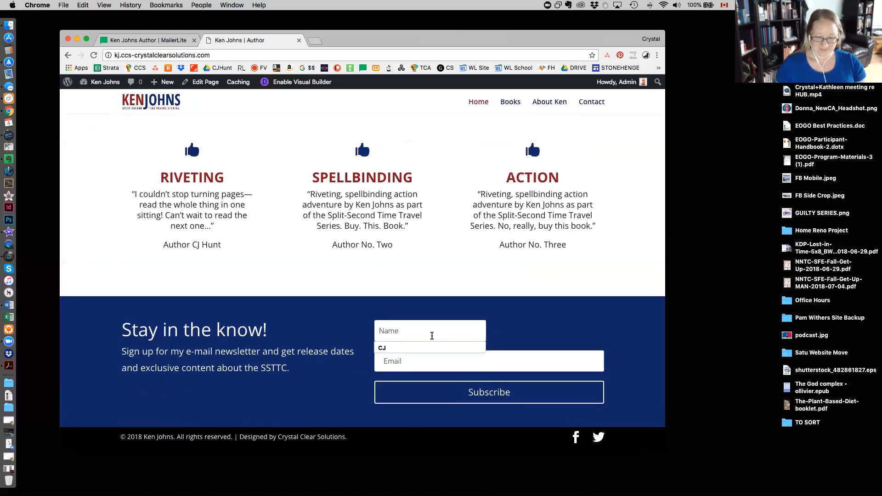
click(405, 348)
click(411, 367)
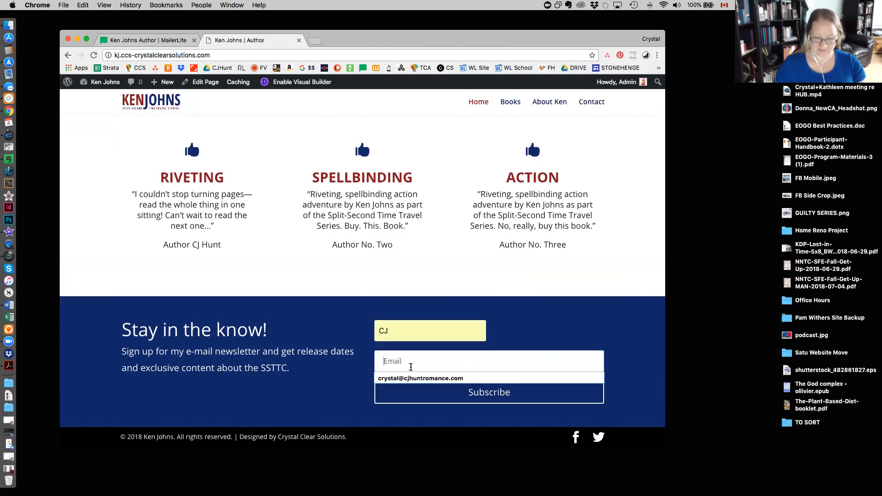
click(441, 377)
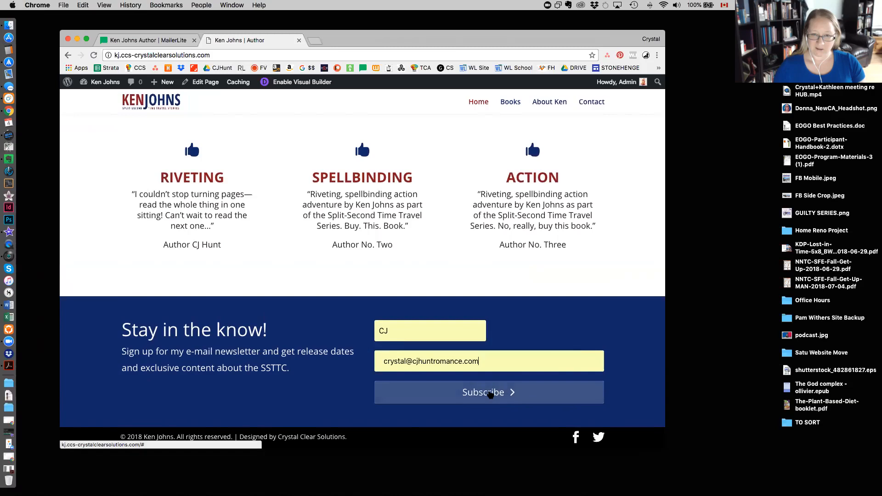
click(491, 395)
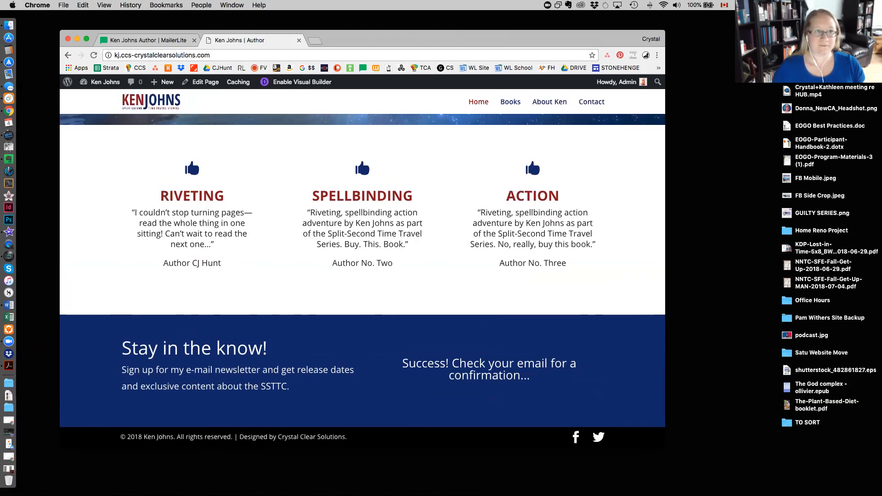
Switch to Mail and check the newest inbox messages for the signup confirmation email, and put the Mail window away.
click(8, 74)
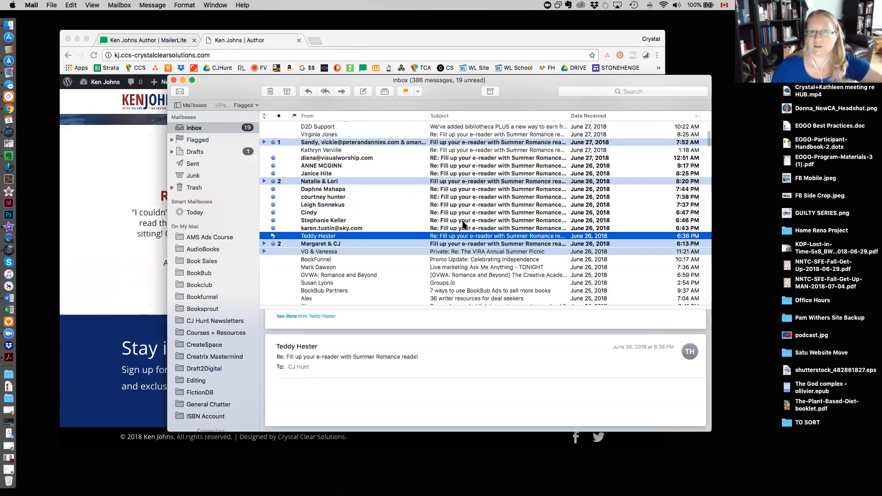
scroll(452, 201, up, 5)
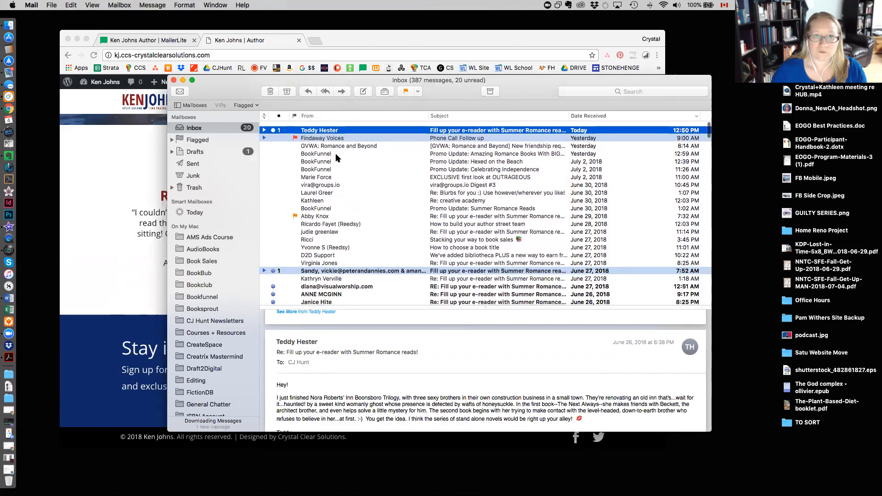
click(183, 81)
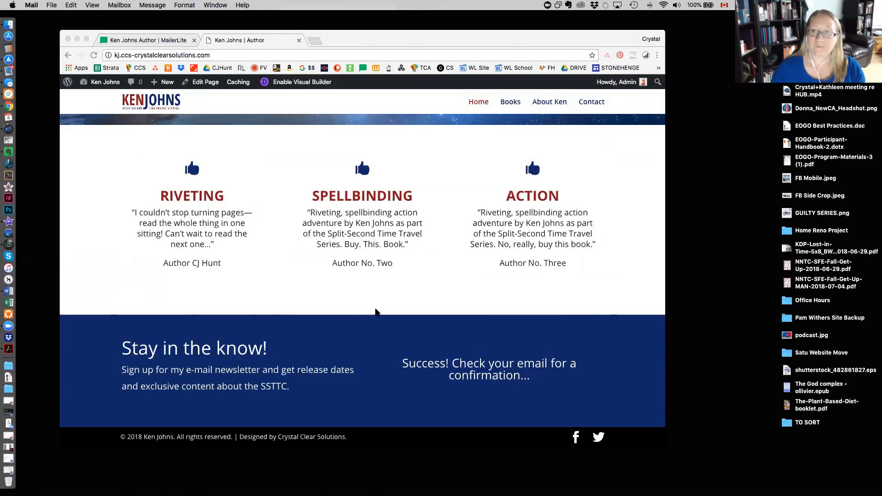
scroll(380, 307, up, 10)
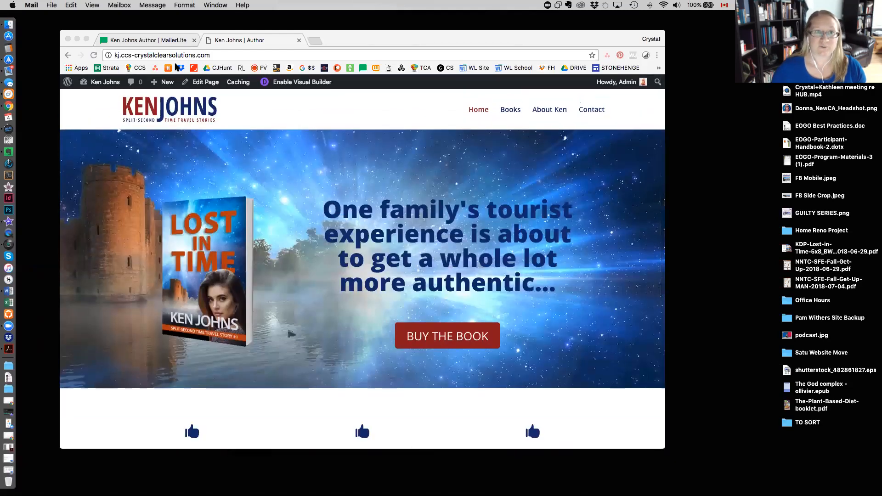
Switch to MailerLite and look for the test signup in the full subscriber list, reloading it once, and in the subscriber groups.
click(136, 41)
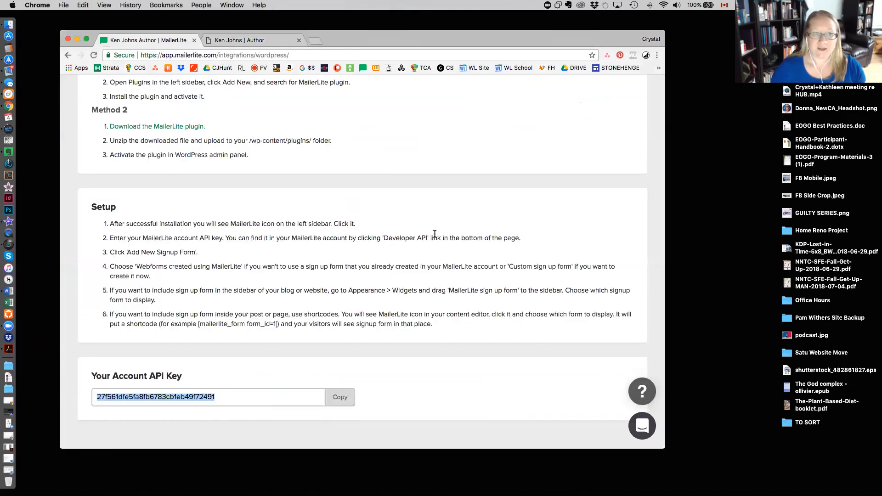
scroll(434, 234, up, 5)
click(239, 91)
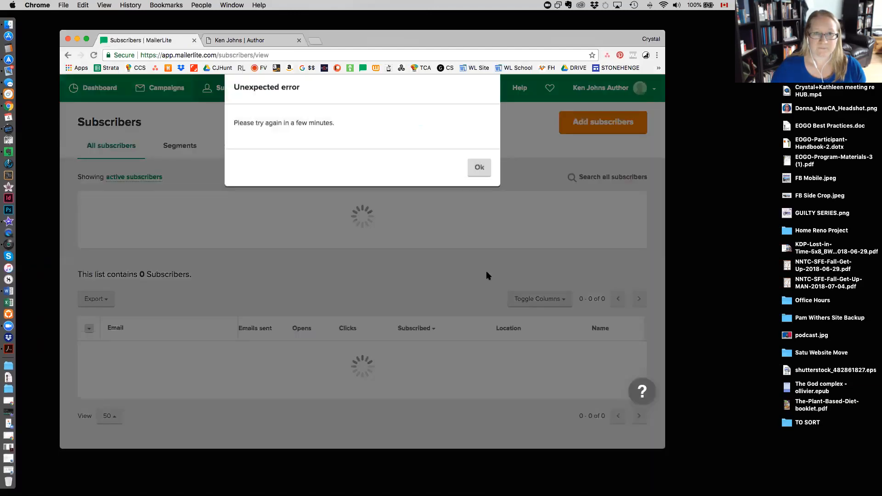
click(480, 185)
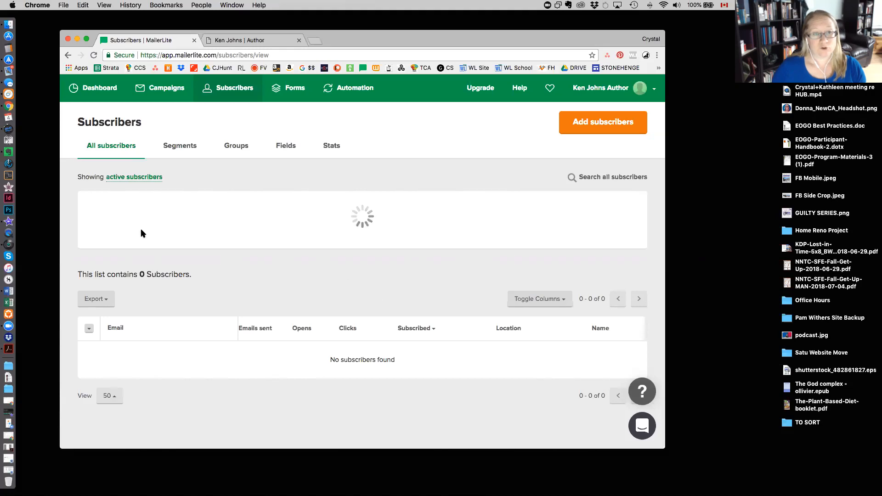
click(93, 56)
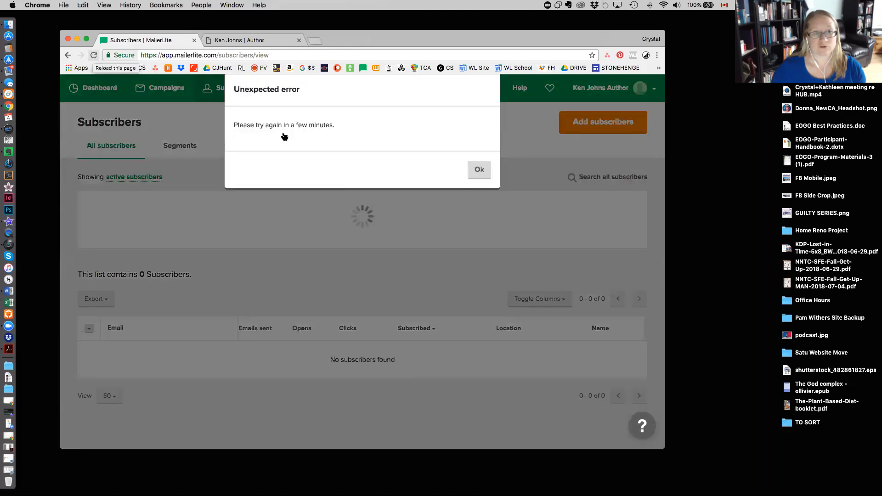
click(478, 185)
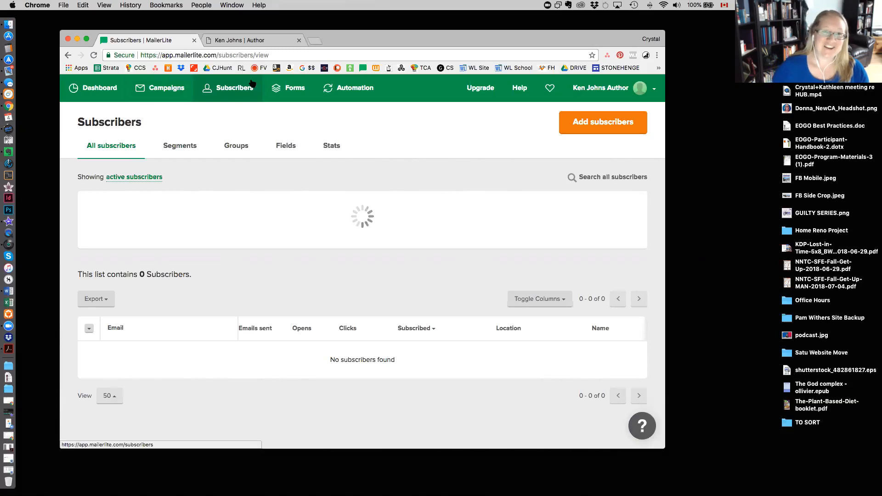
click(233, 144)
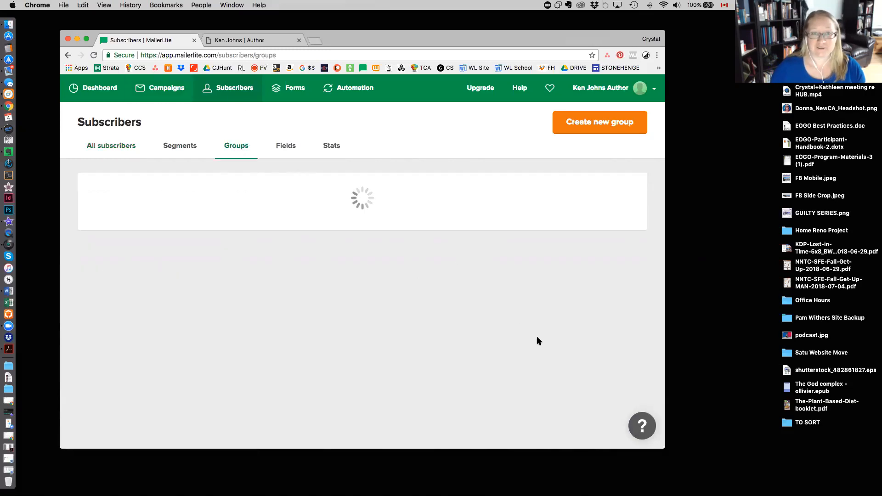
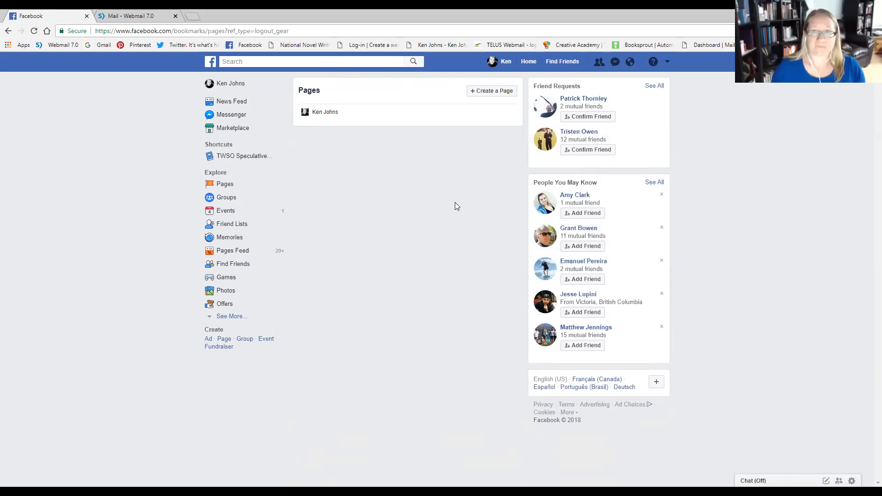
Open the author's Facebook Page and check the webmail inbox for new messages.
click(324, 114)
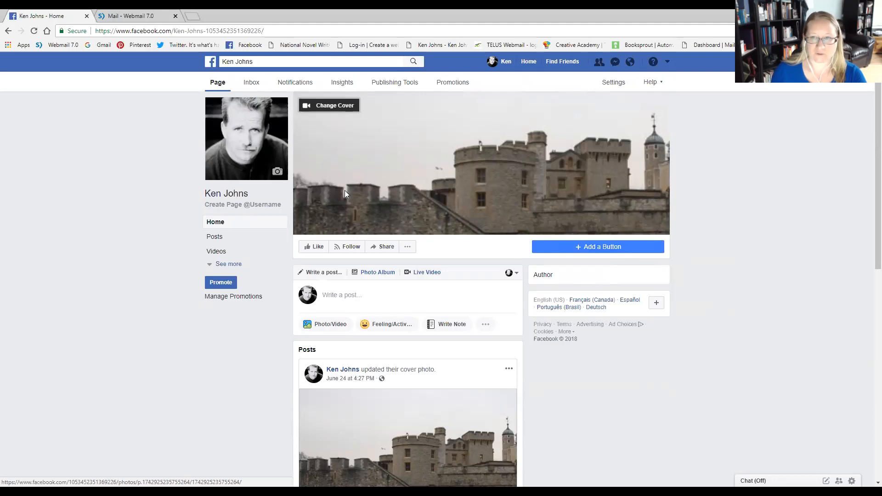
click(132, 18)
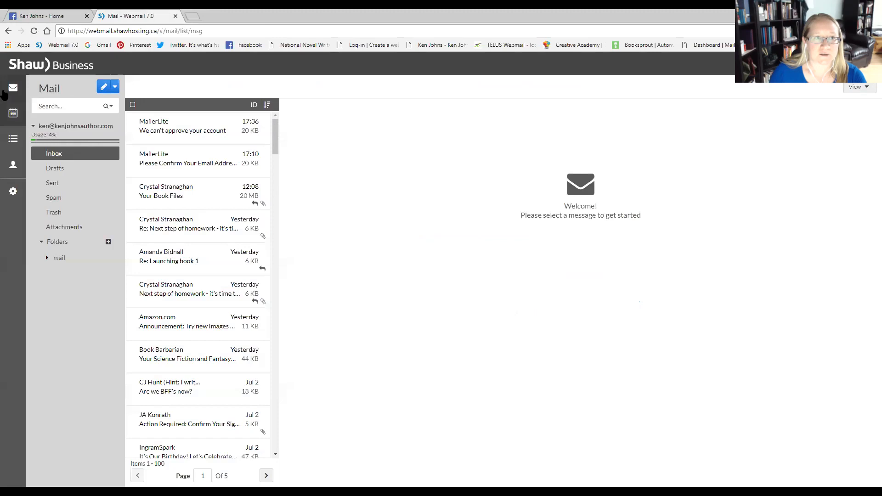
click(13, 113)
click(13, 91)
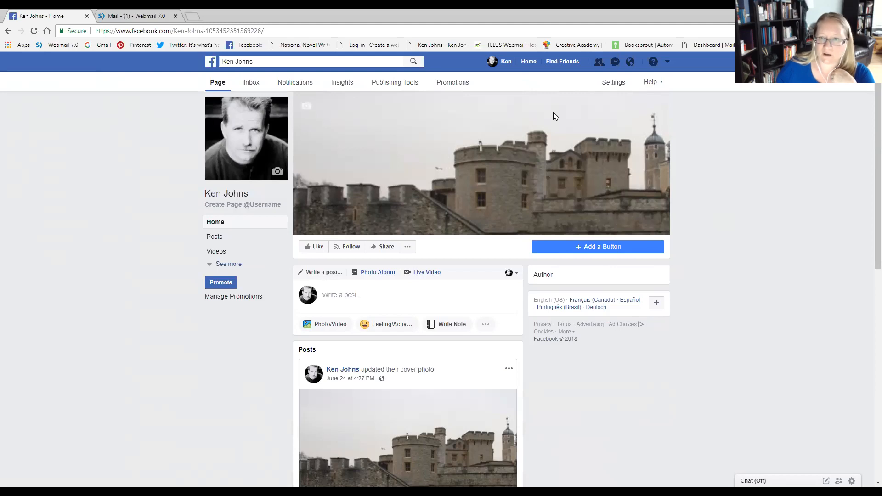
Review the Page's general and Edit Page settings, including the About tab's sharing options, and return to the Page.
click(615, 84)
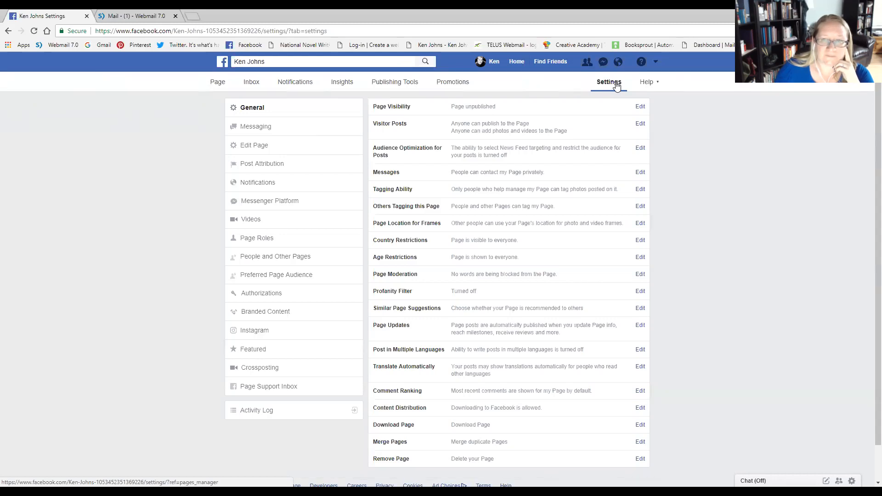
click(239, 149)
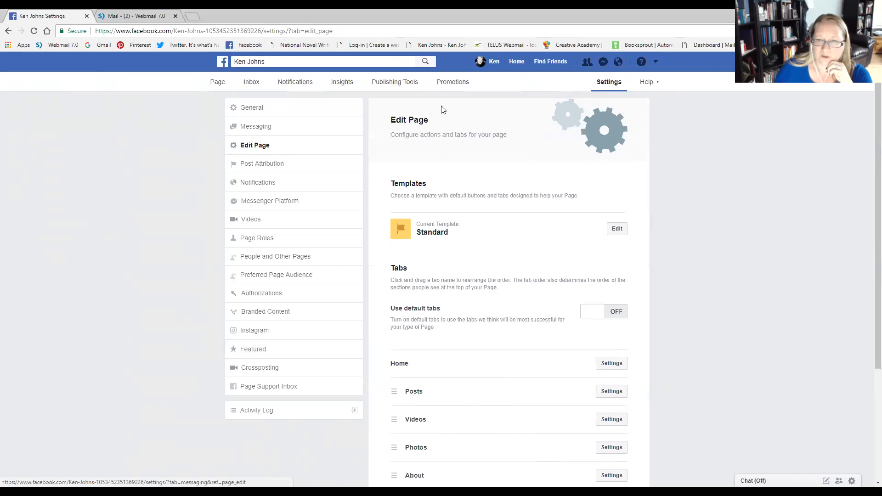
scroll(670, 240, down, 3)
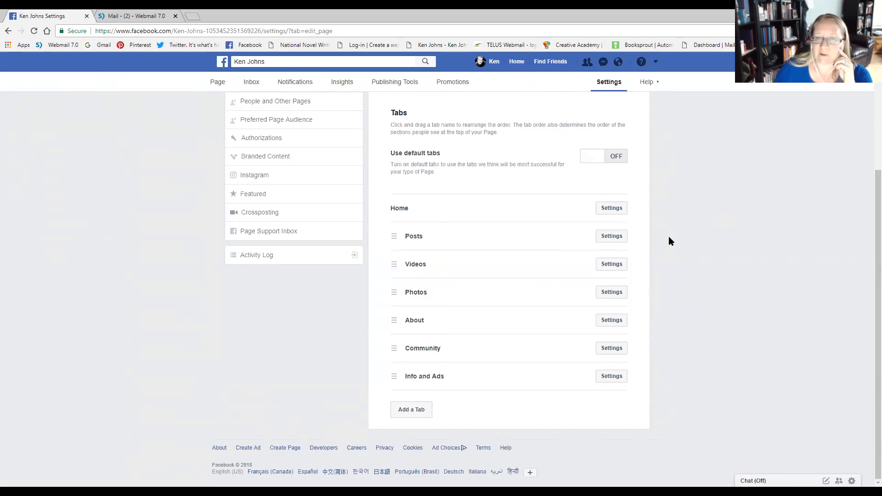
click(622, 321)
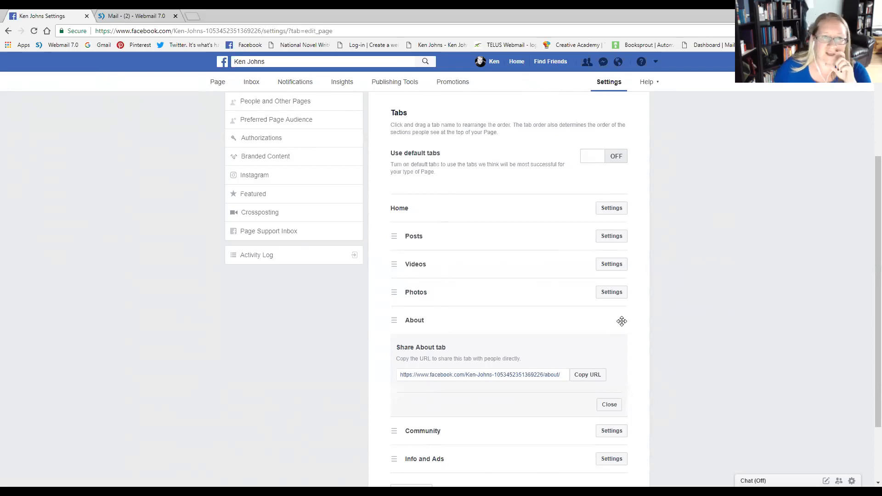
scroll(621, 321, up, 4)
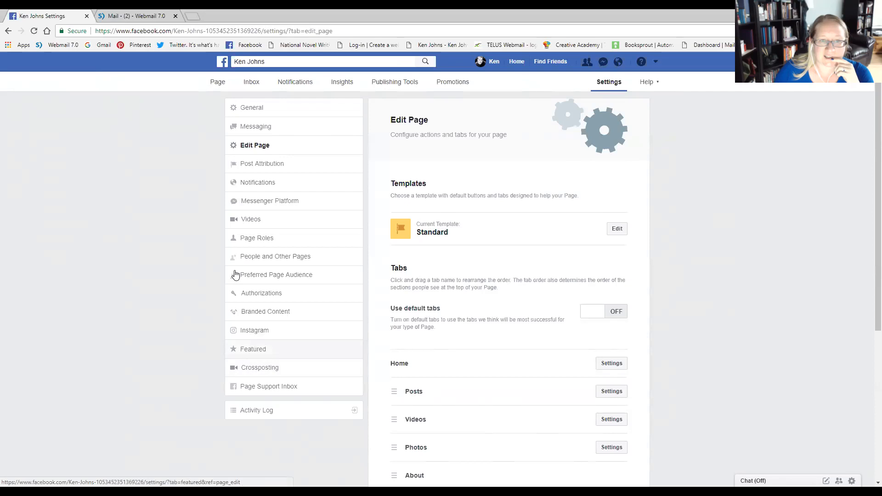
click(219, 82)
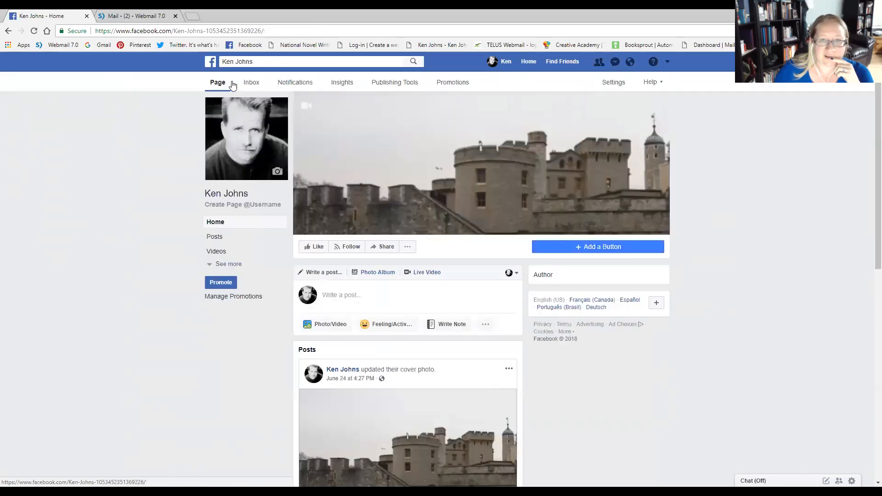
In the Page Roles settings, find the collaborator by full name and select them for a new Page role.
click(612, 82)
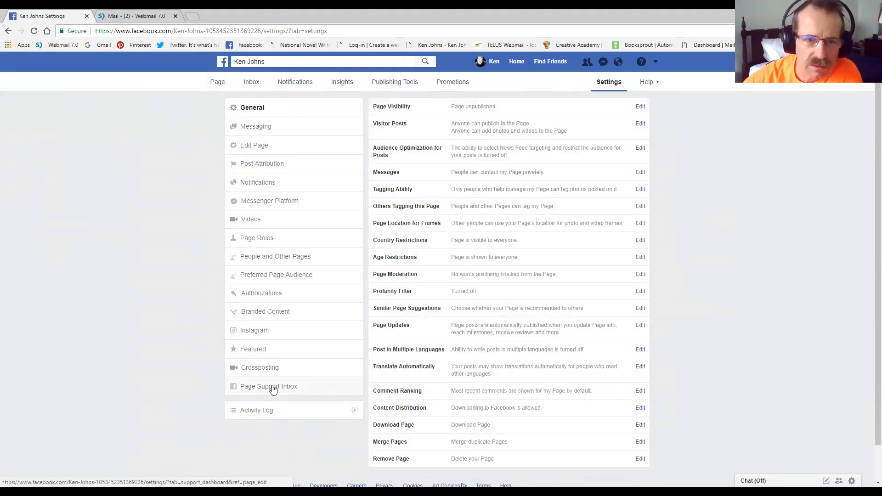
click(256, 238)
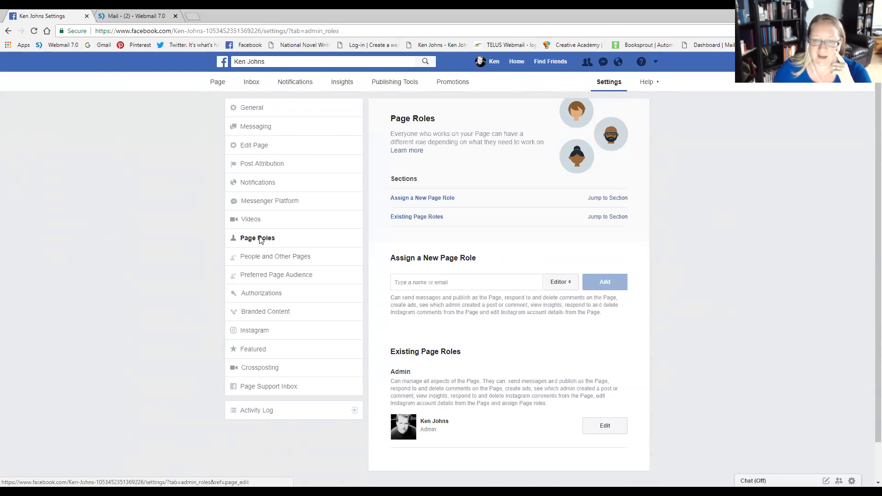
scroll(513, 343, down, 1)
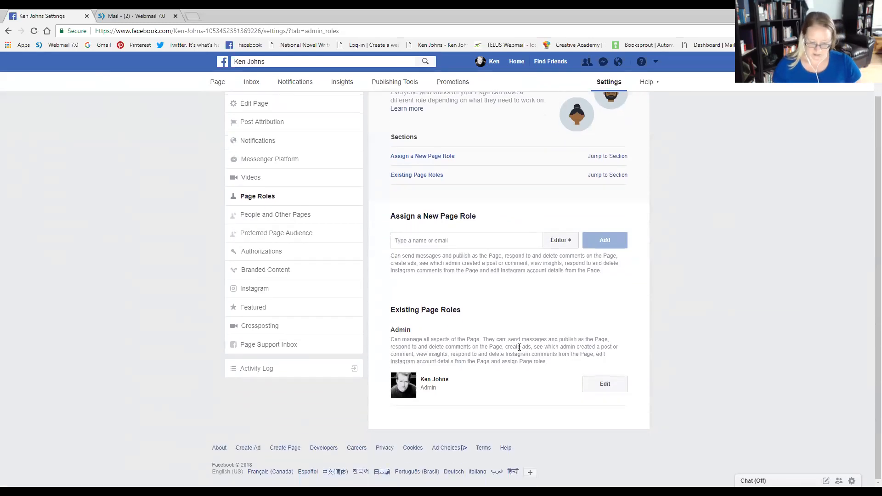
scroll(520, 304, up, 1)
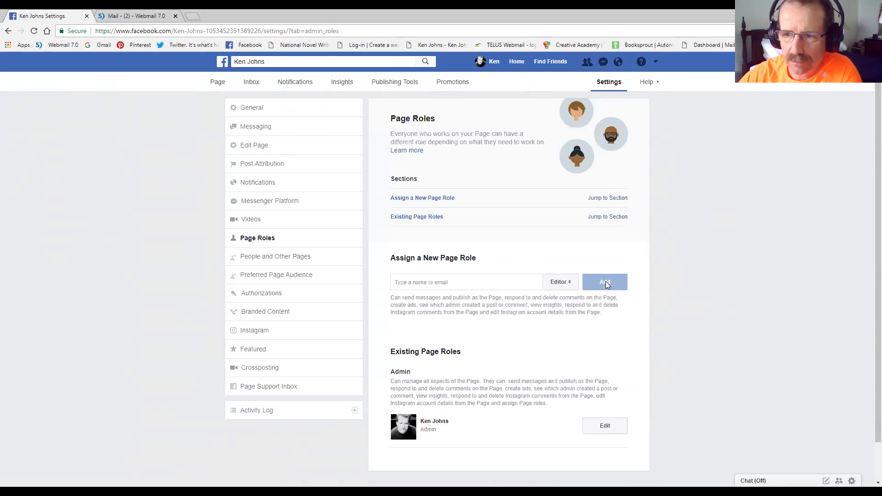
click(455, 281)
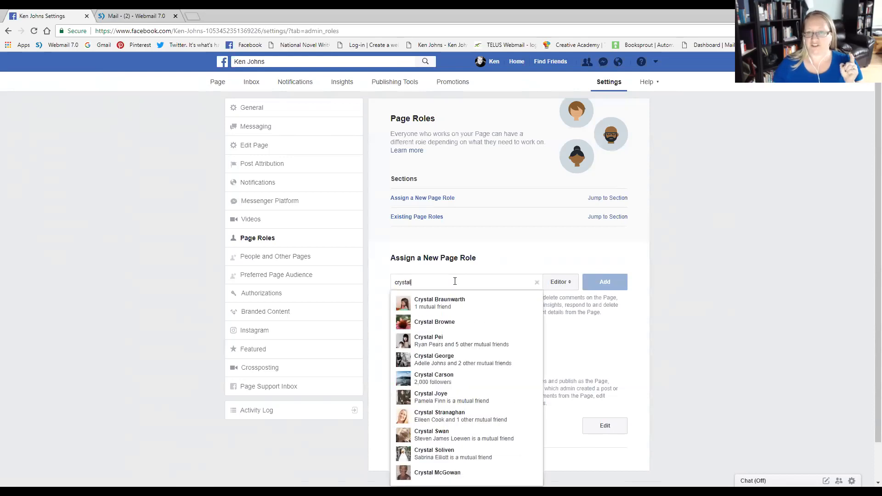
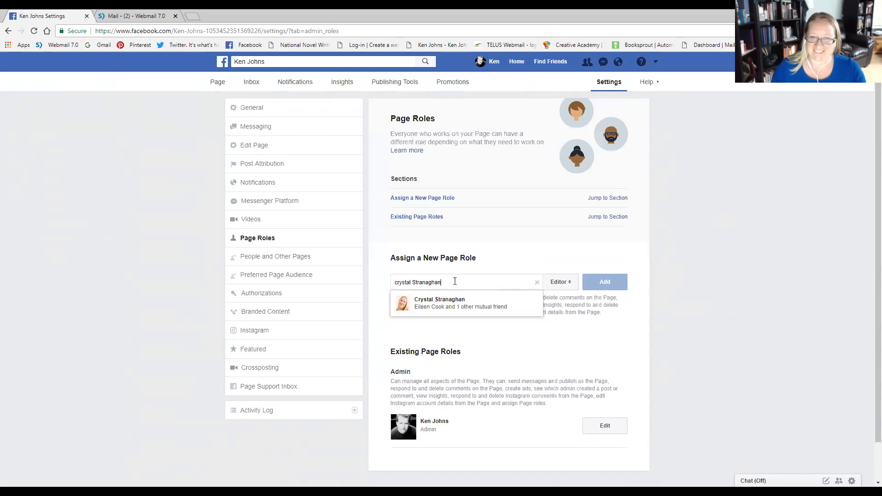
click(442, 303)
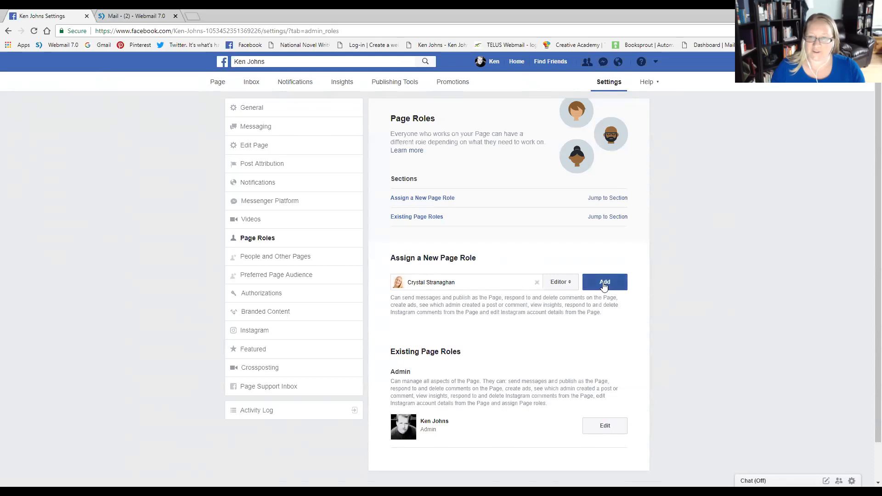
Assign the collaborator the Admin role, authorise it with the account password, and review the existing Page roles.
click(560, 282)
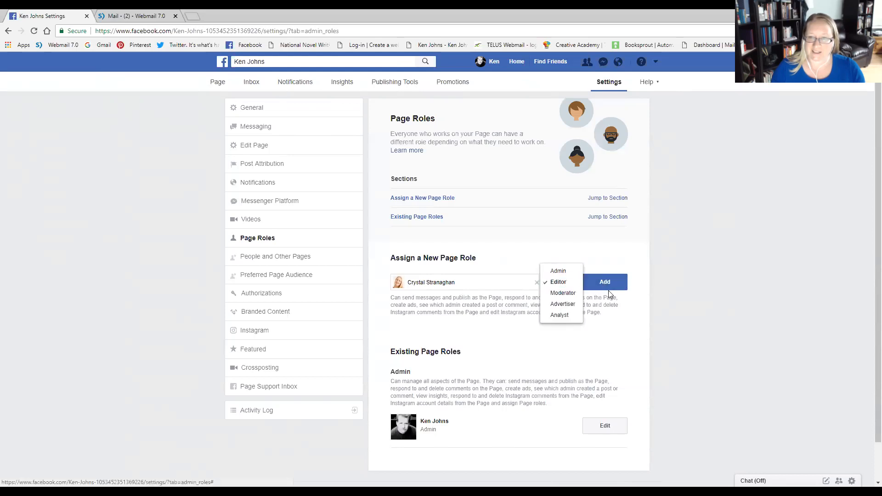
click(558, 272)
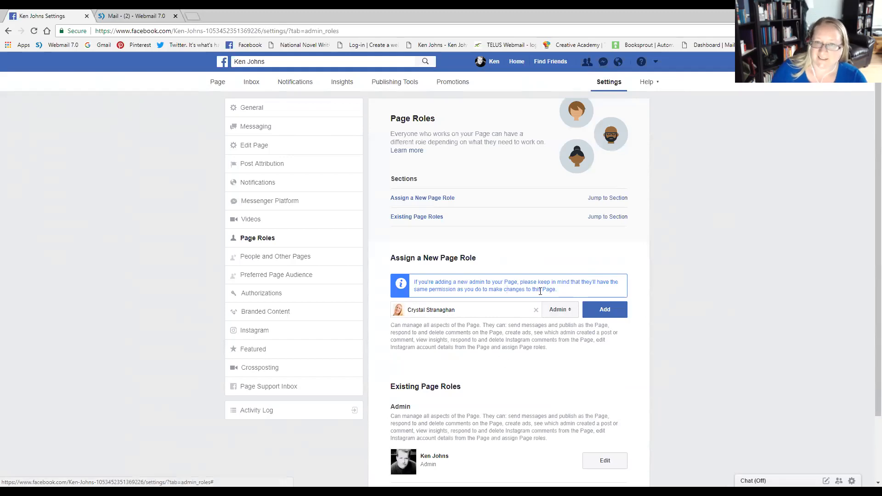
click(605, 310)
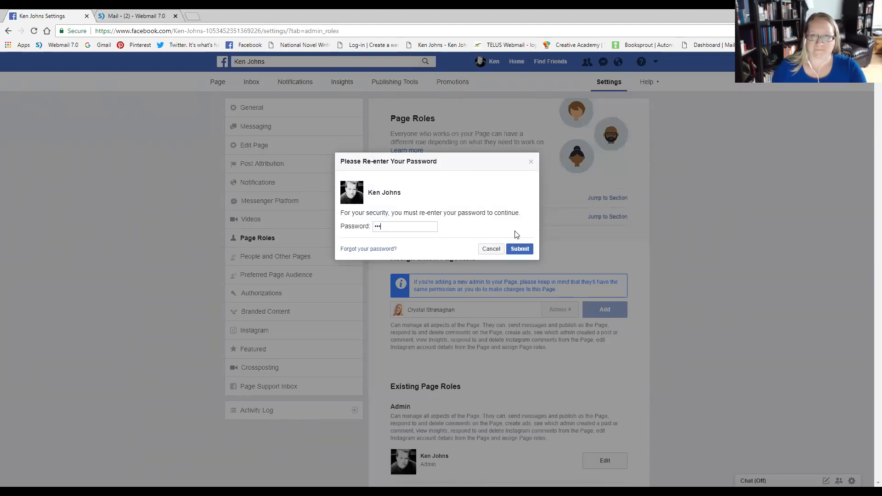
text(••••••••••••)
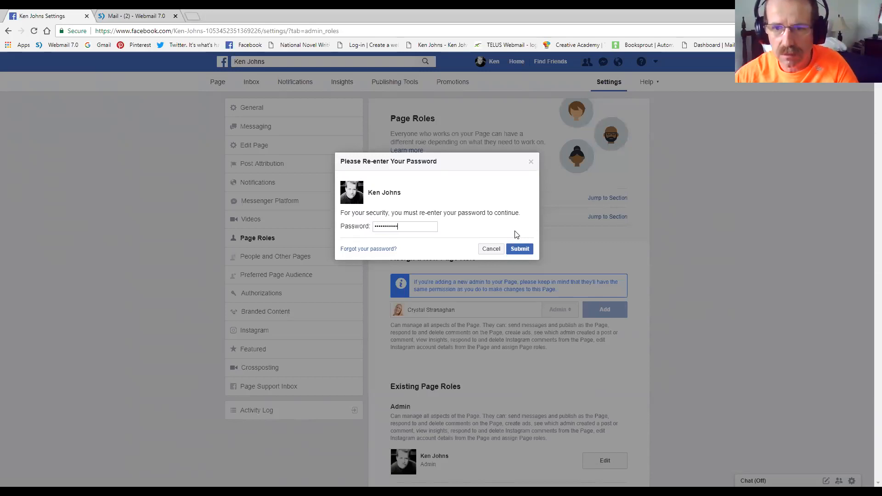
click(525, 249)
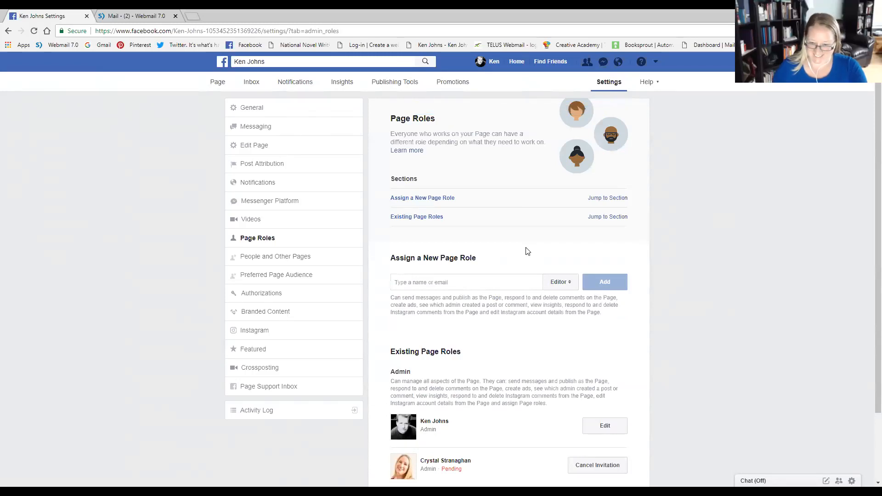
scroll(724, 215, down, 1)
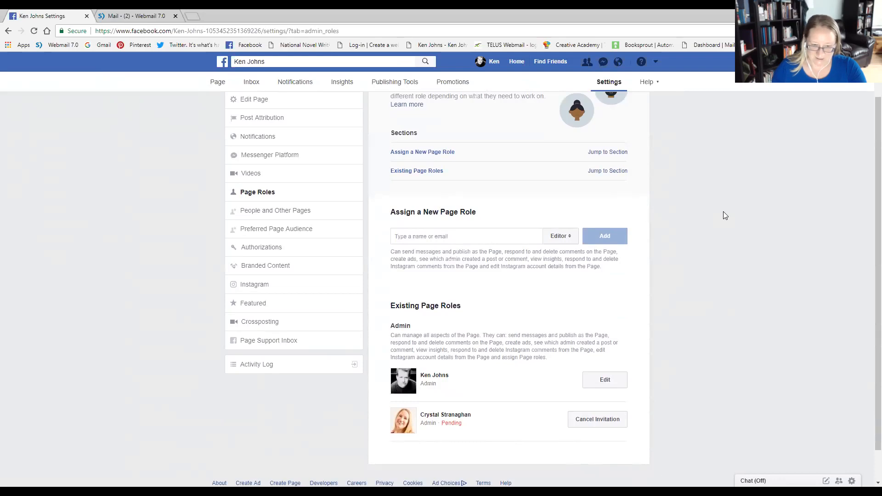
Switch to webmail and download all attachments from the "Facebook Page Banner" and "facebook header take 2" emails.
click(130, 16)
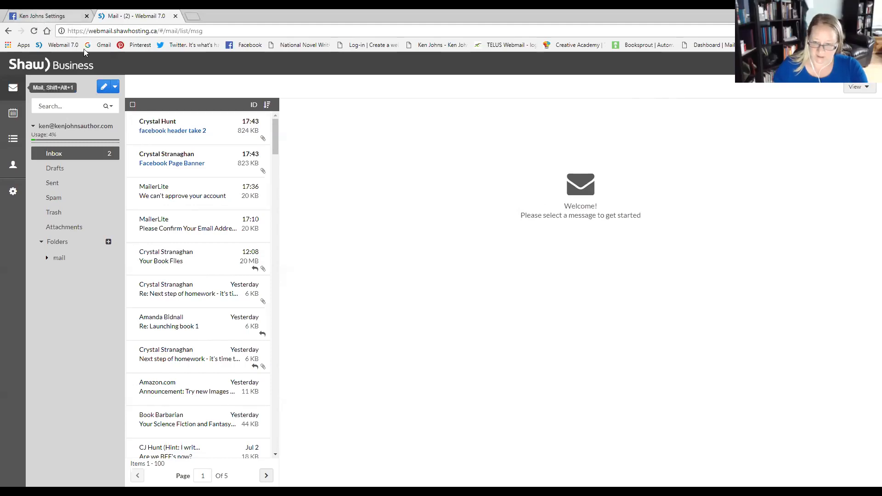
right_click(202, 164)
click(191, 166)
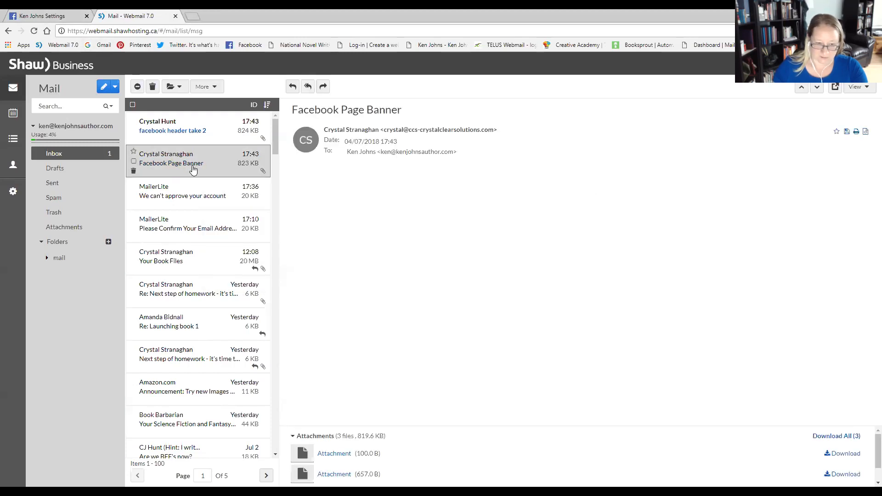
click(825, 437)
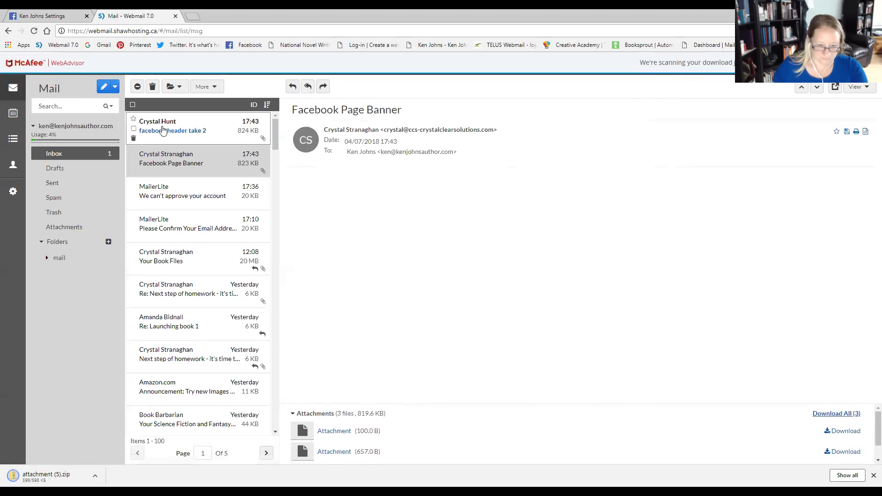
click(202, 129)
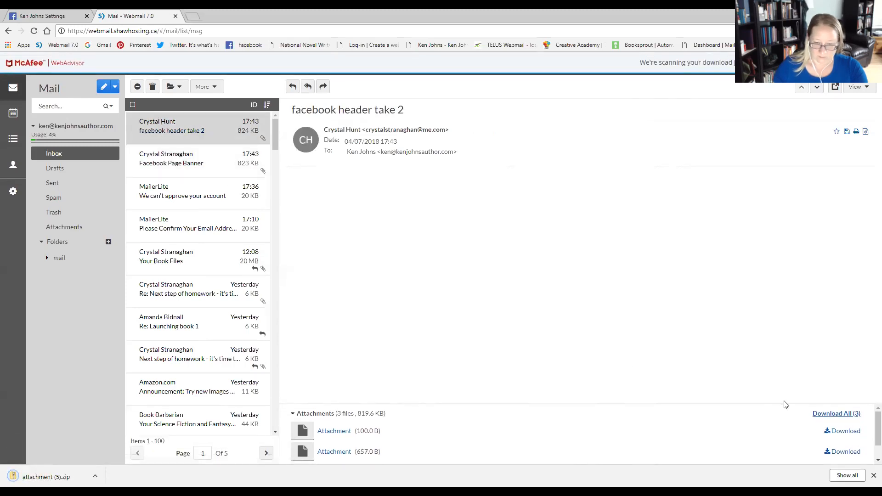
click(827, 414)
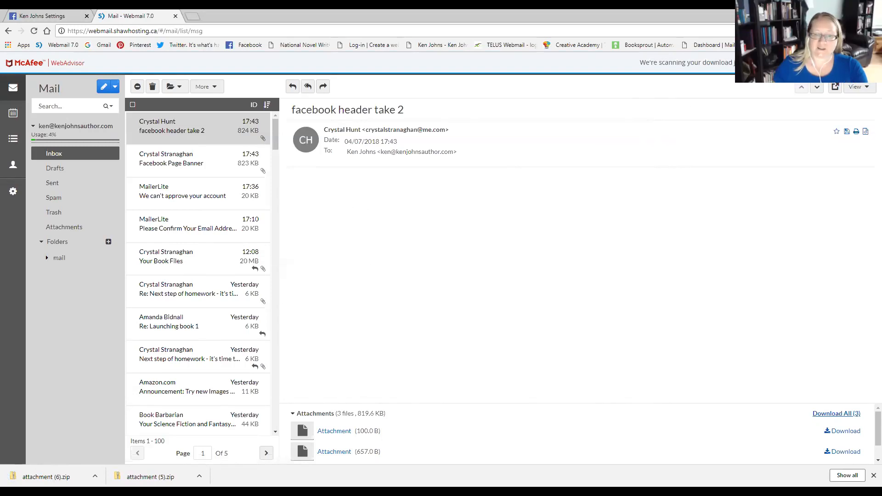
Switch back to Facebook and return from the Page Roles settings to the author's Page.
click(68, 17)
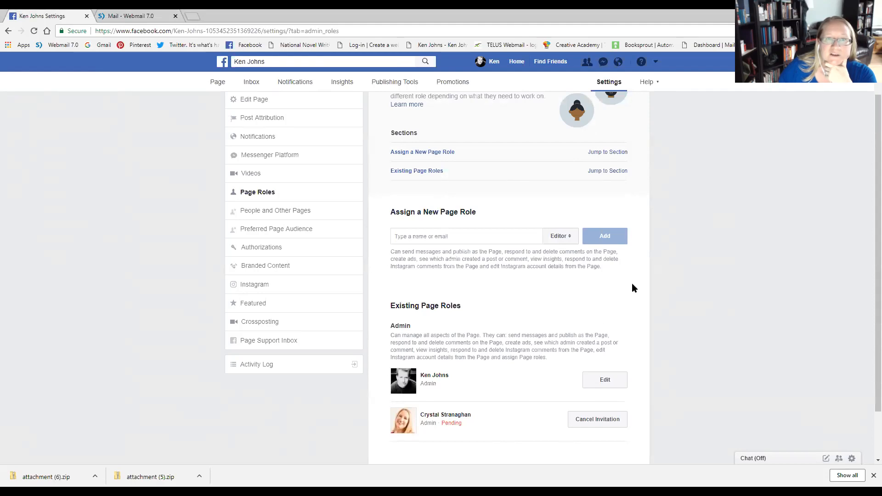
scroll(632, 275, up, 2)
click(218, 83)
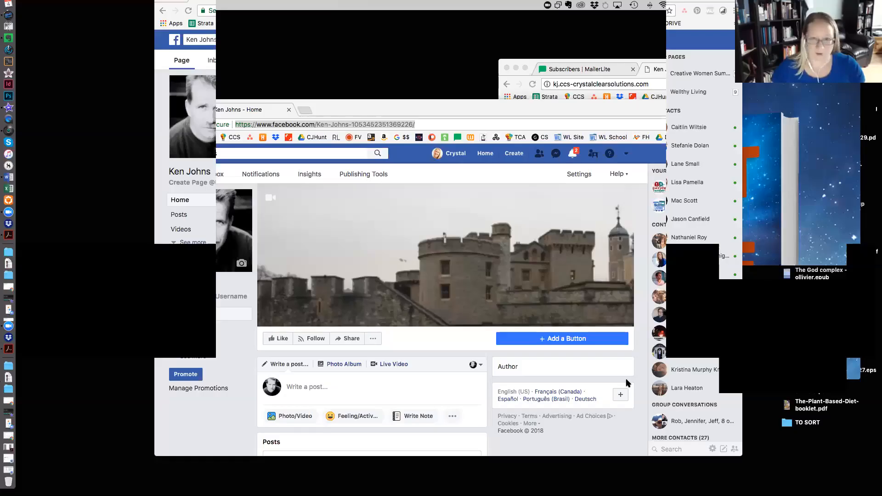
Reposition and enlarge the browser window showing the author's Facebook Page.
drag(493, 109, 410, 54)
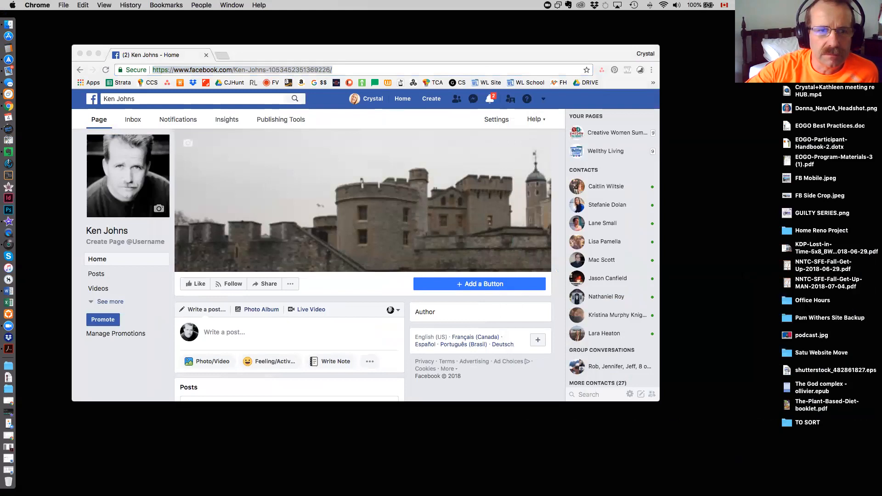
drag(659, 401, 784, 467)
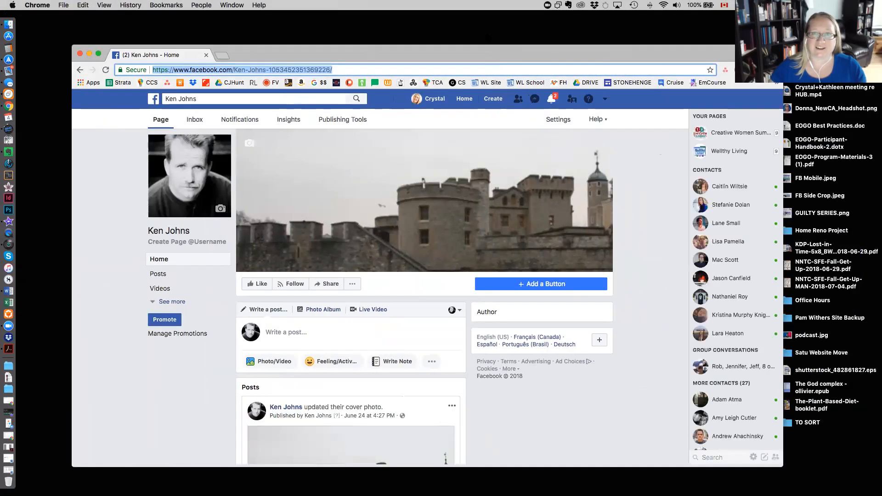
drag(493, 61, 481, 35)
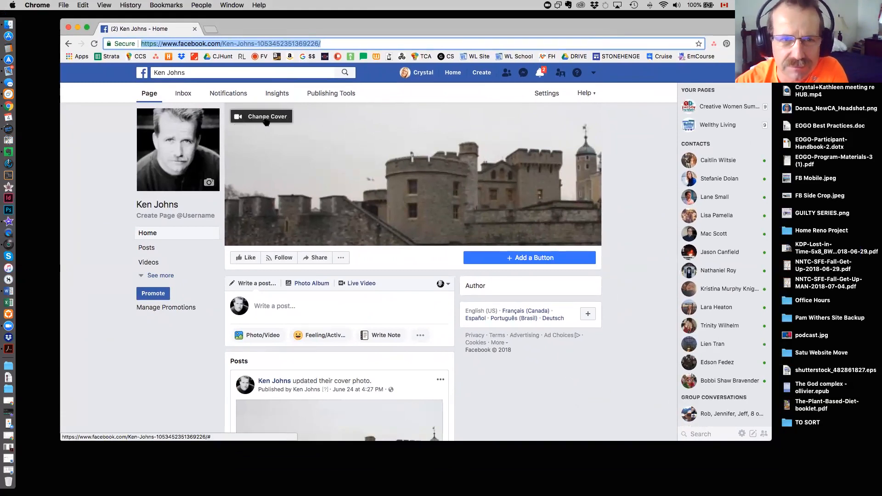
click(267, 118)
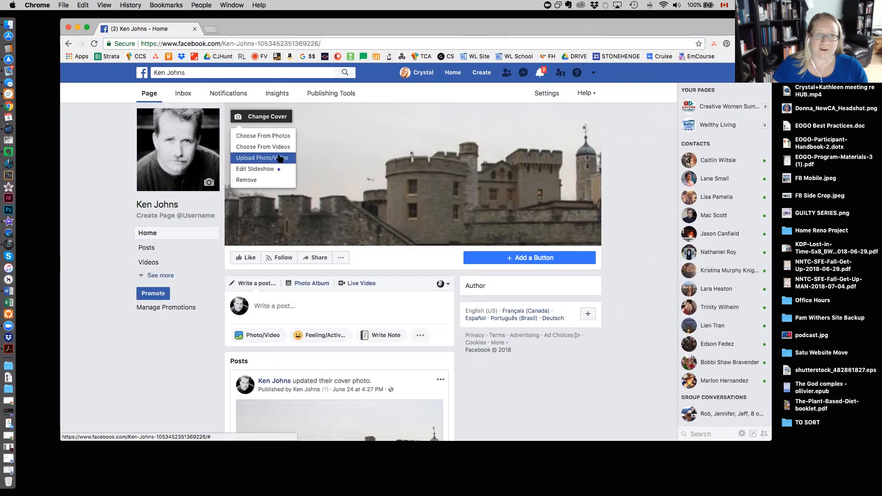
click(273, 136)
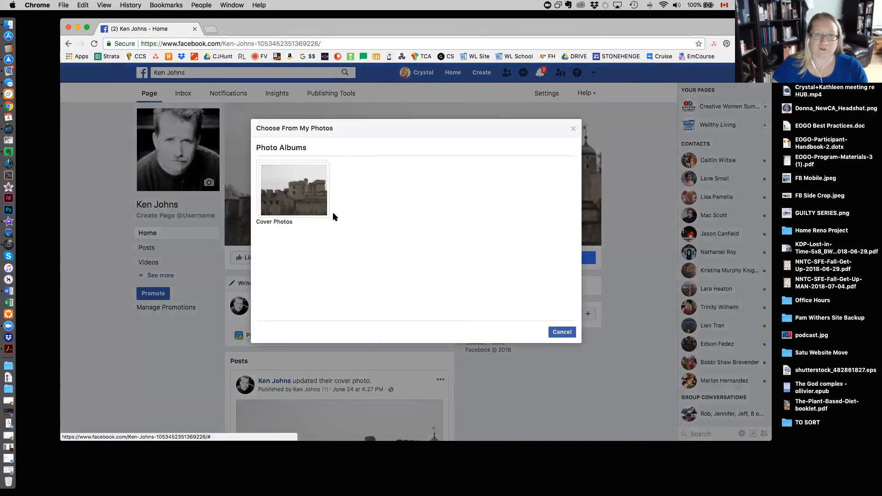
click(573, 129)
Upload Facebook-Header-828x461-top-crop.png as the Page's new cover, taking it from the Social Media folder in the author's Dropbox project folder.
click(259, 116)
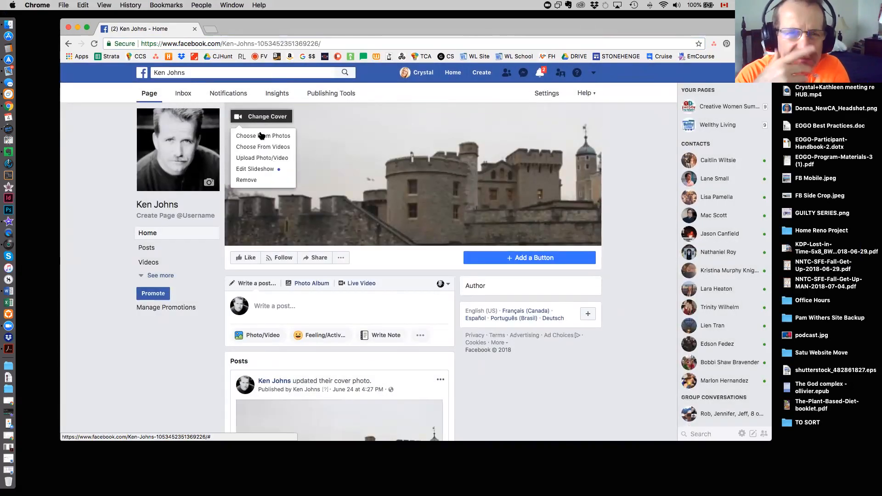
click(261, 159)
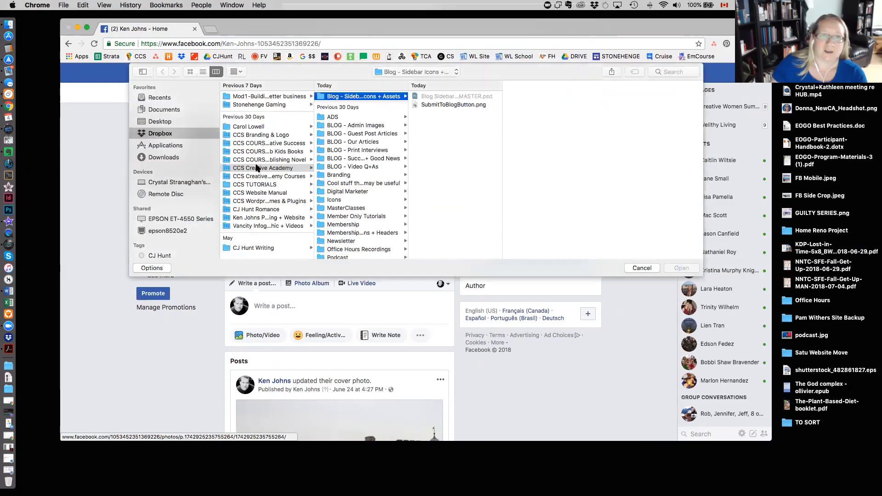
click(262, 225)
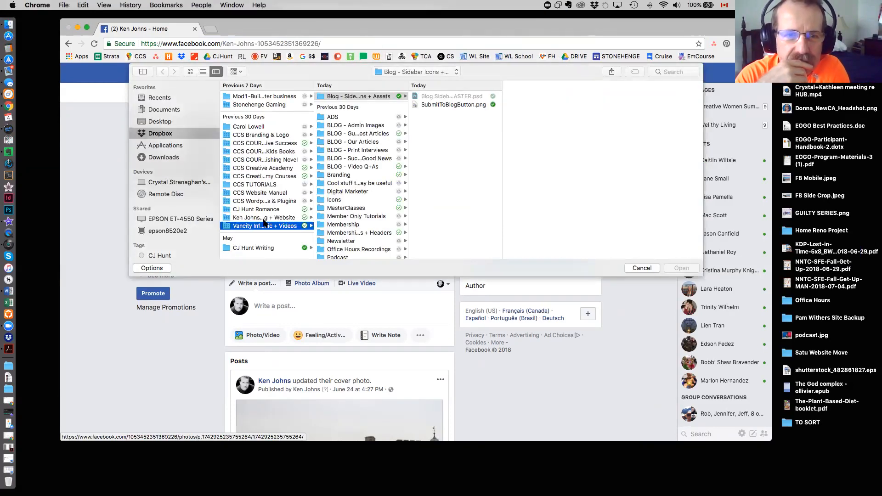
click(262, 218)
click(345, 98)
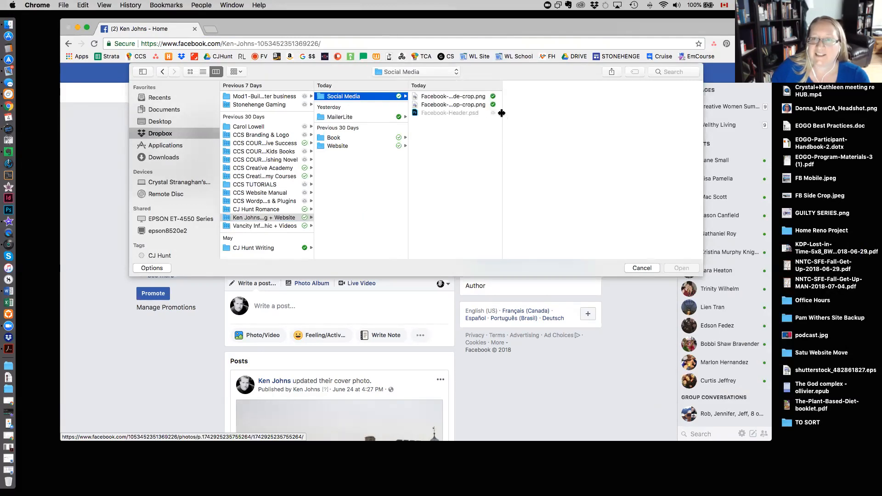
double_click(502, 112)
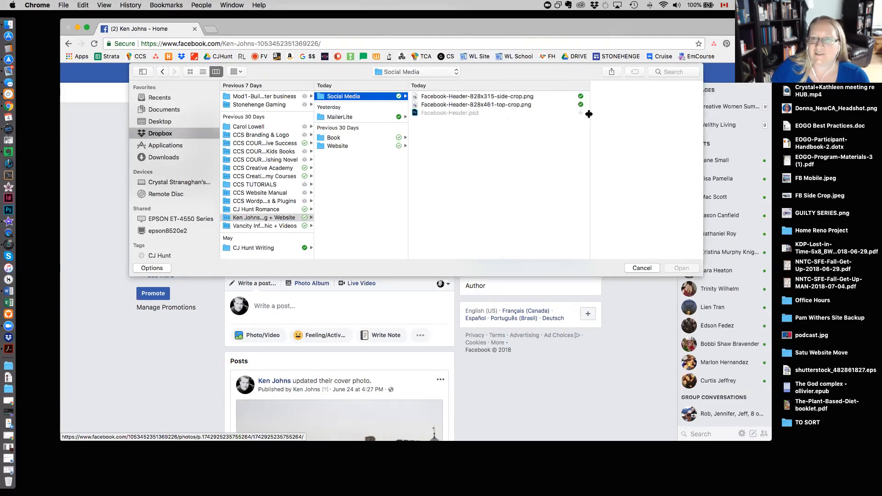
click(501, 104)
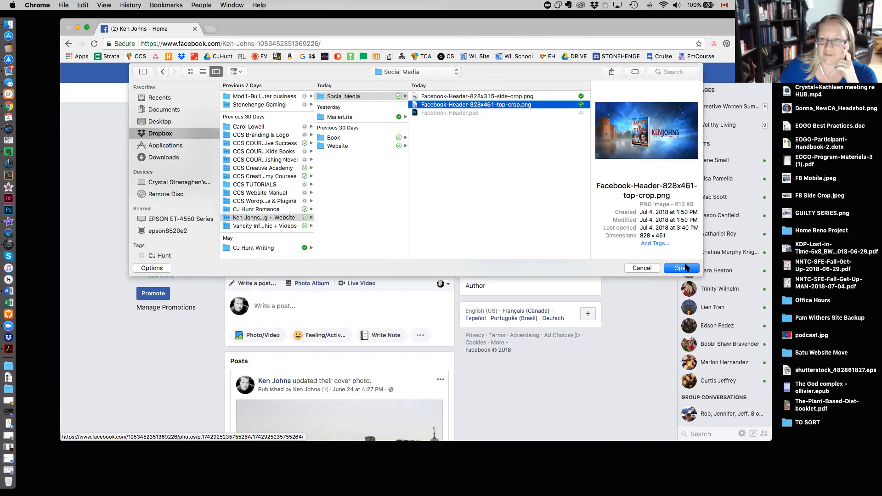
click(686, 271)
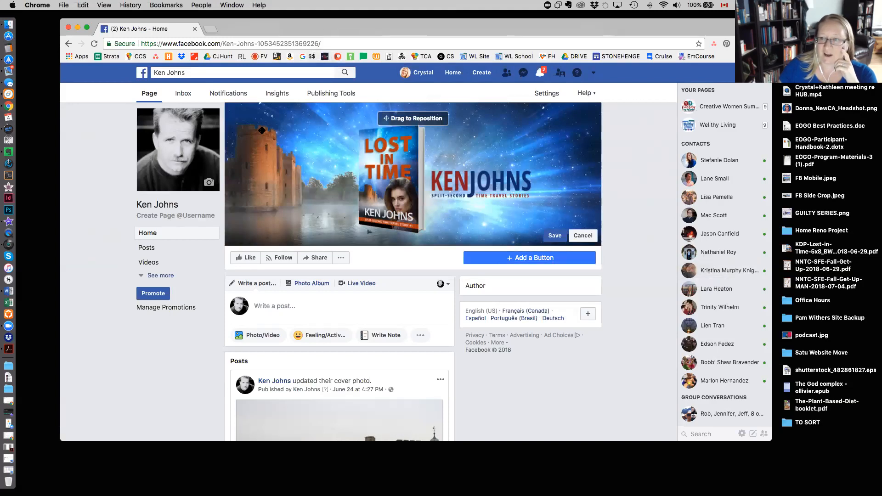
Resize the browser window, save the new cover banner, and check it at full size in the photo viewer.
drag(771, 440, 746, 451)
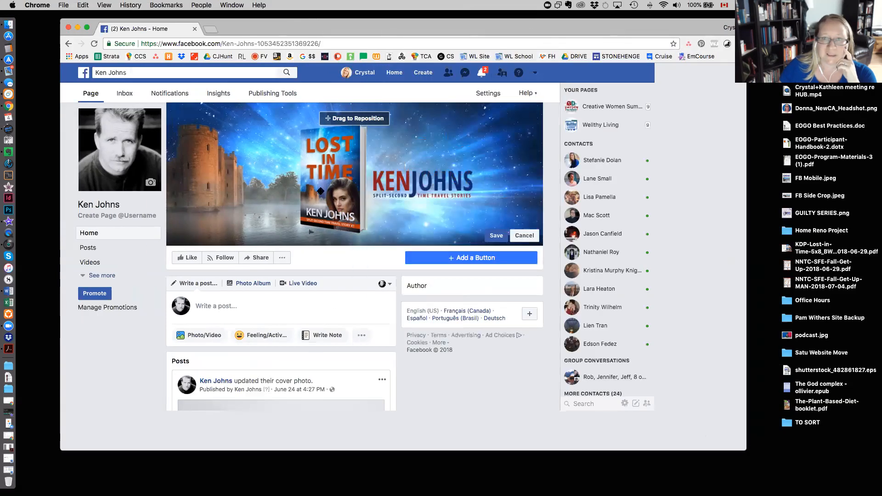
click(542, 235)
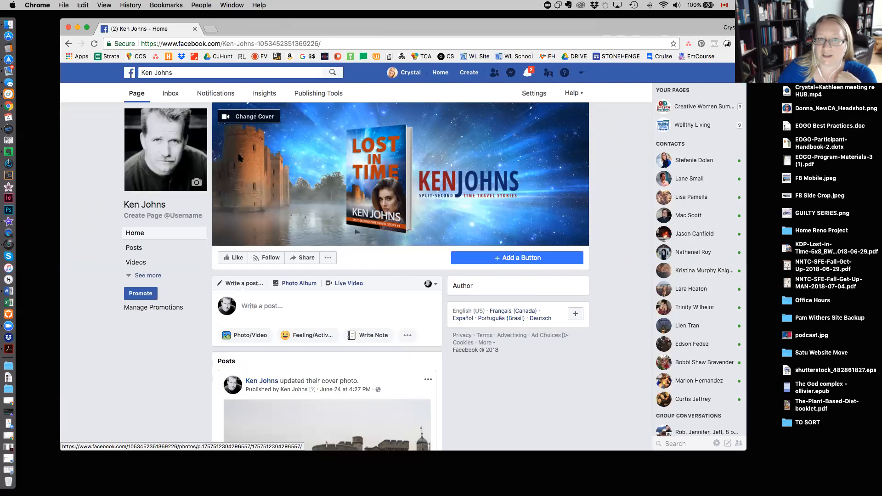
click(242, 195)
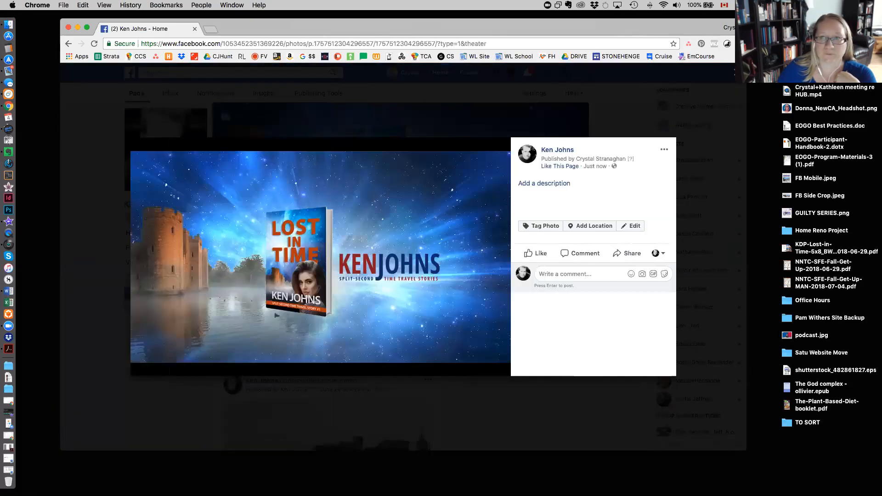
key(Escape)
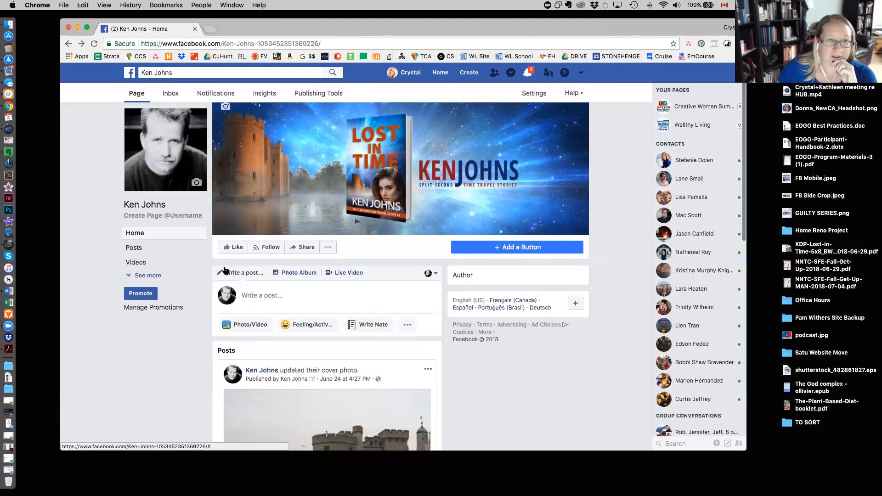
Create the Page username from the author's first and last name followed by Author, without spaces.
click(176, 216)
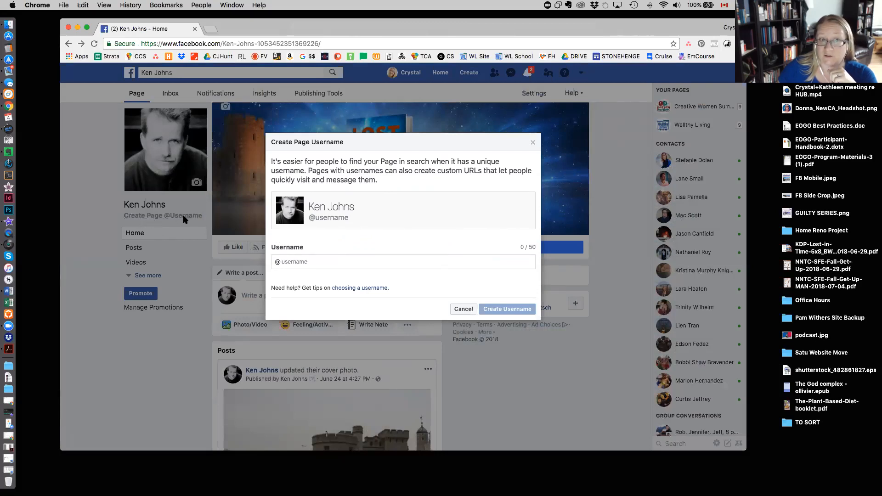
click(322, 262)
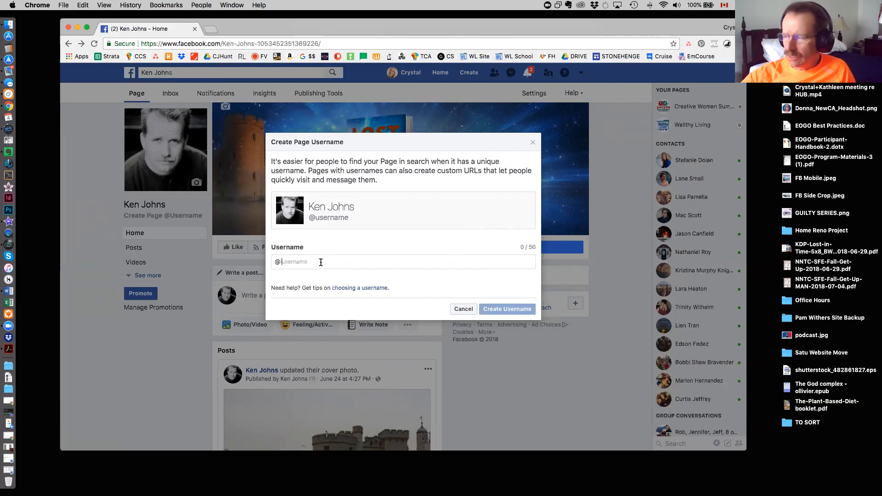
text(KenJohnsAuthor)
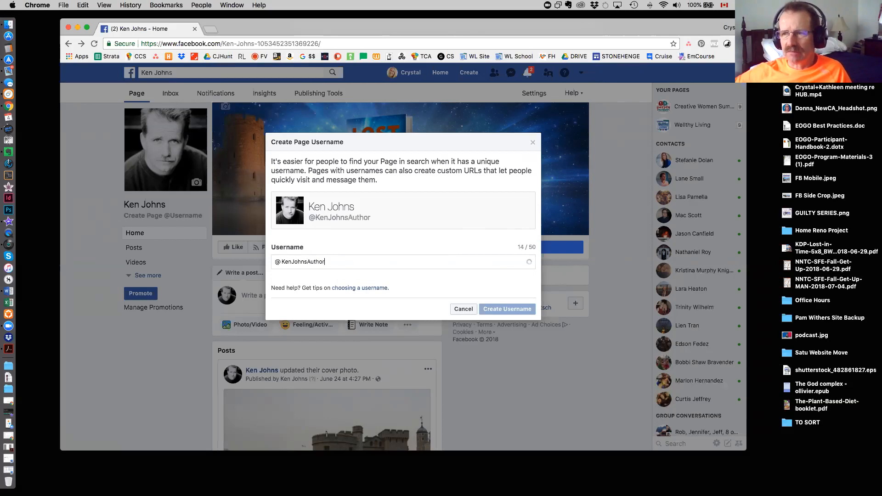
click(528, 310)
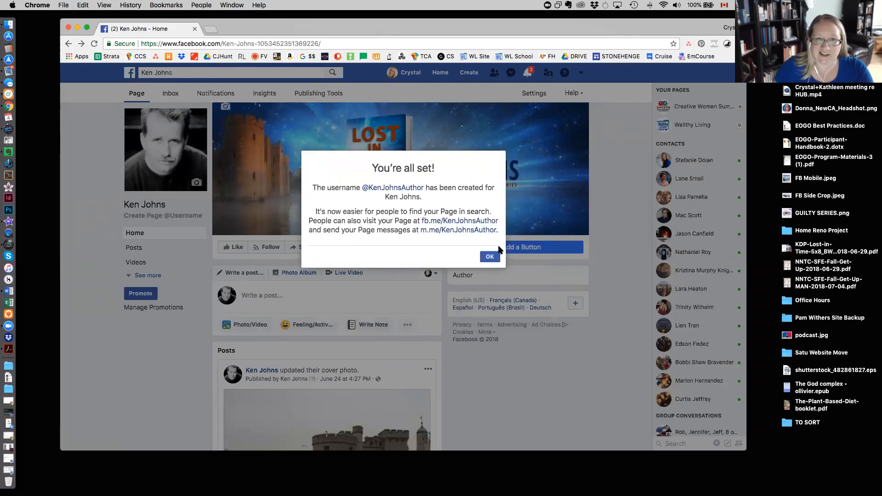
click(490, 258)
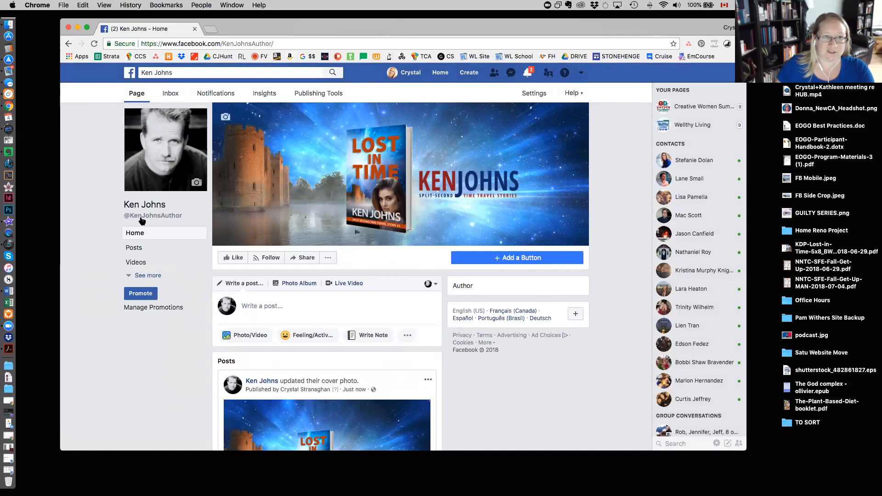
mouse_move(130, 220)
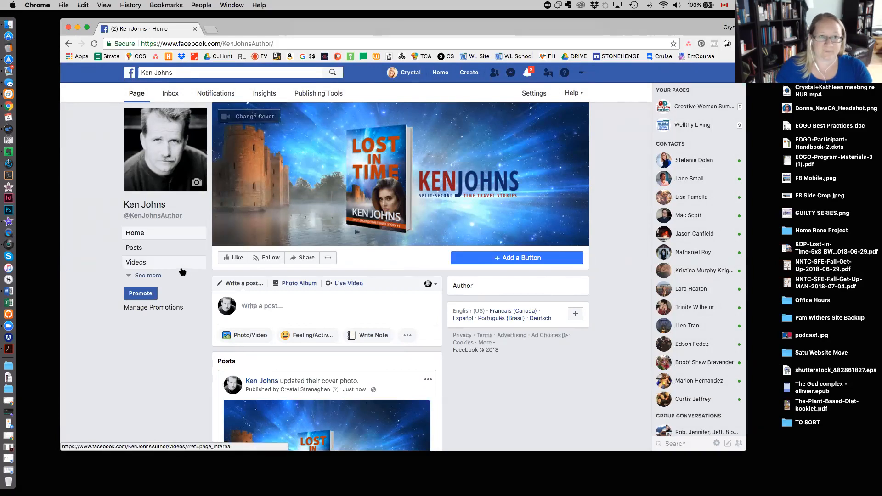
click(151, 276)
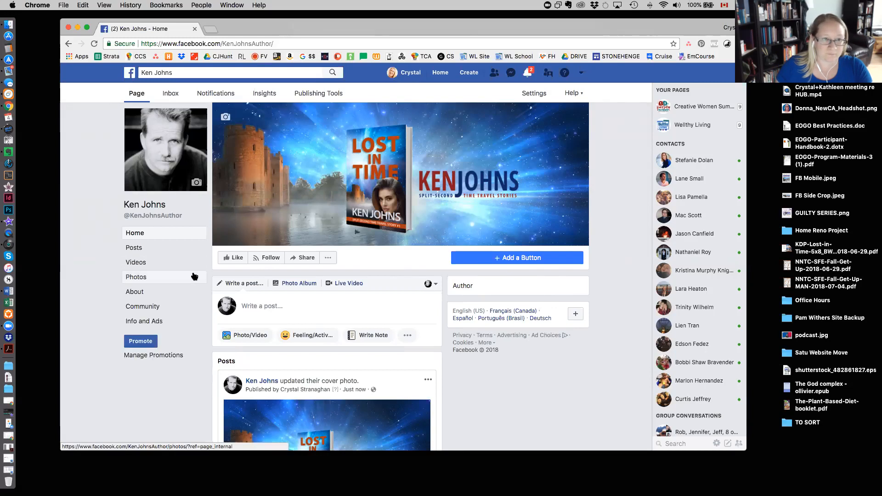
click(144, 294)
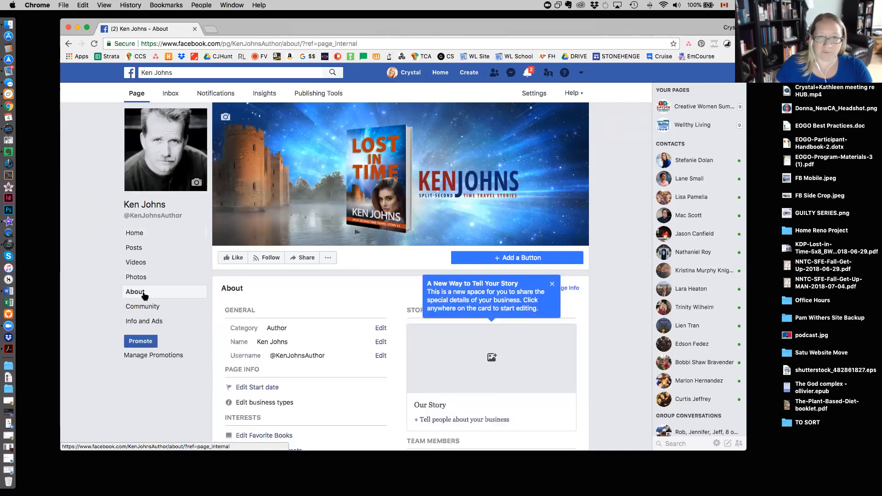
scroll(614, 316, down, 5)
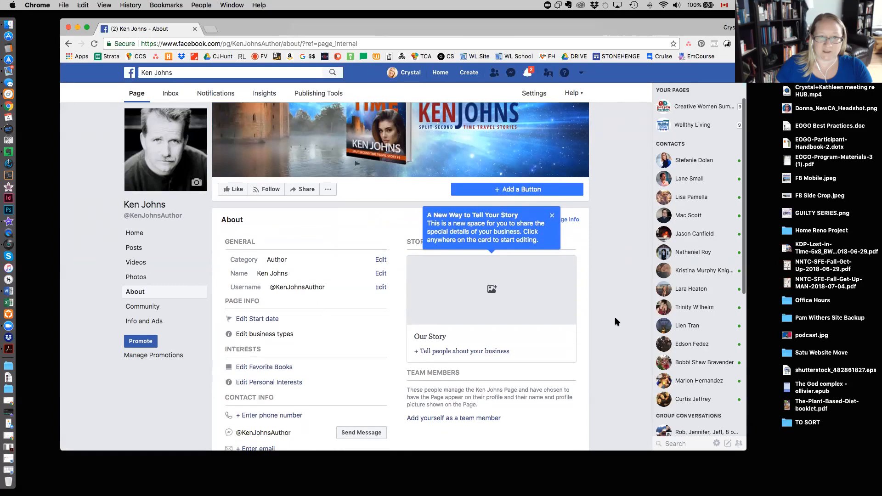
scroll(615, 321, down, 3)
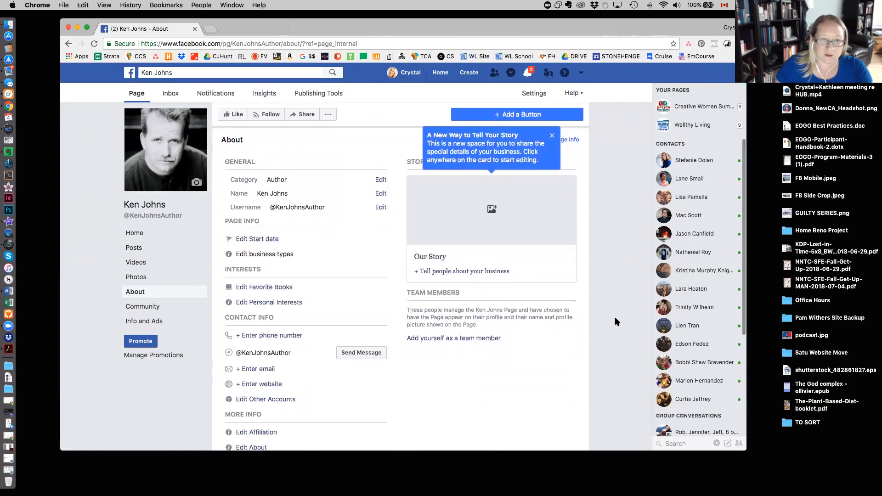
scroll(616, 321, down, 2)
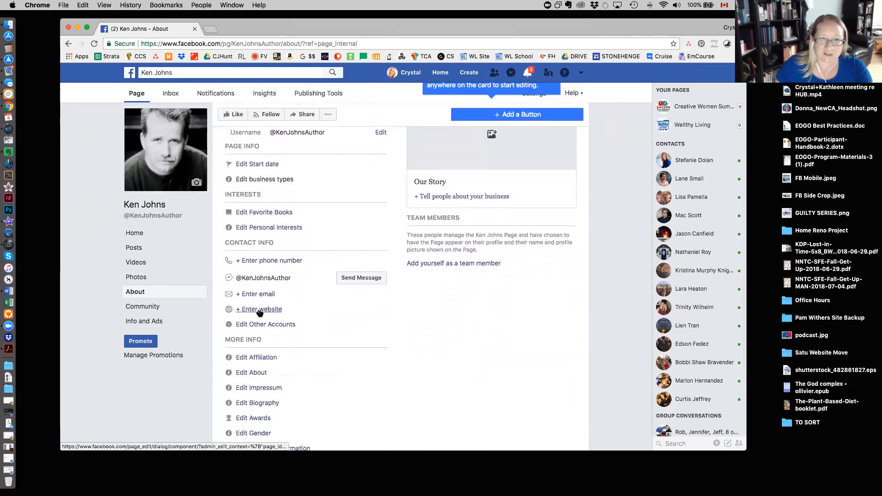
click(259, 311)
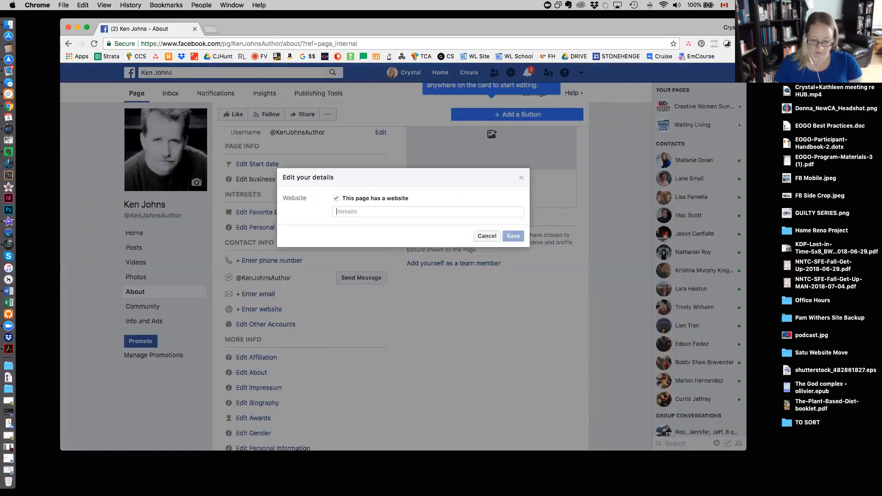
text(http://w)
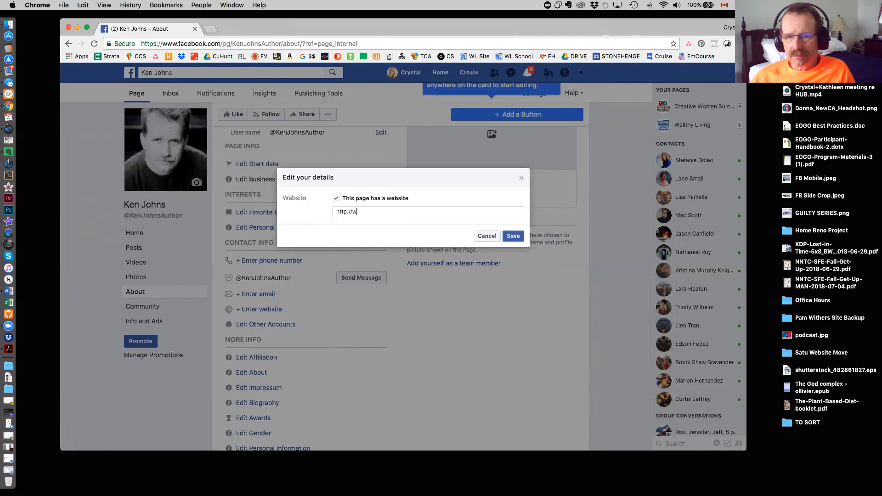
text(ww.kenjohns)
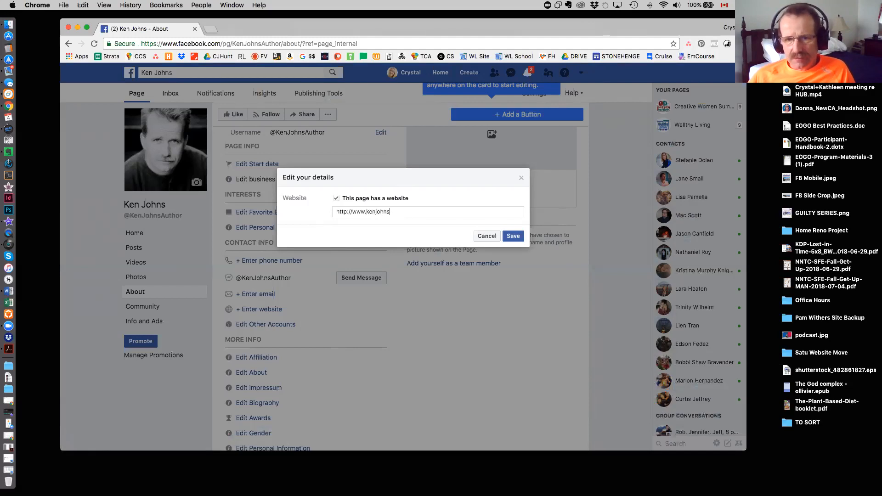
text(author.com)
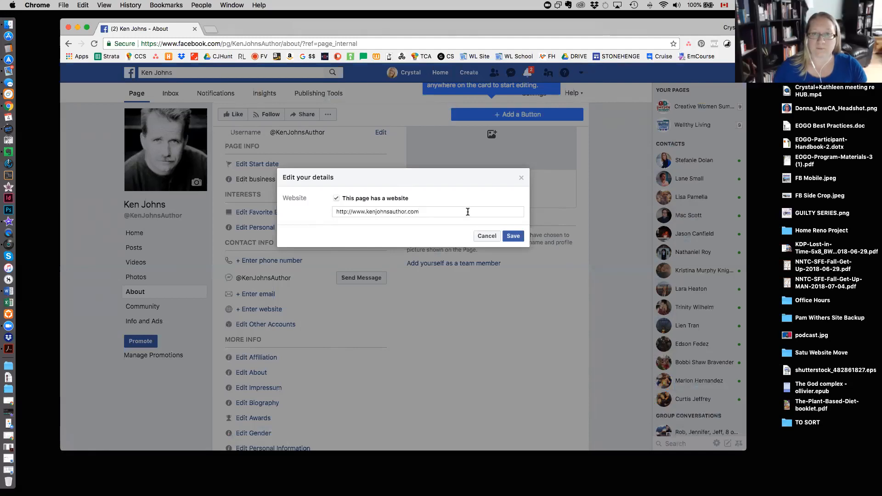
click(513, 235)
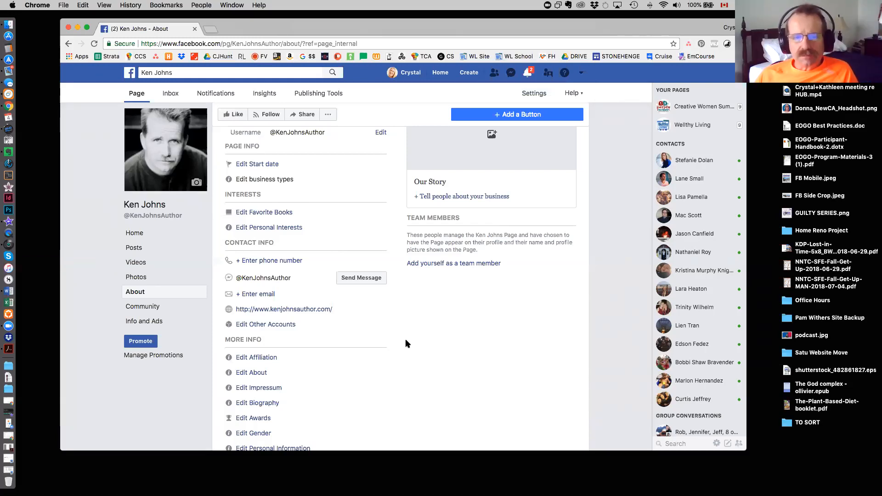
Review the About details and examine the account types offered under Other Accounts, without adding an account.
scroll(374, 338, down, 5)
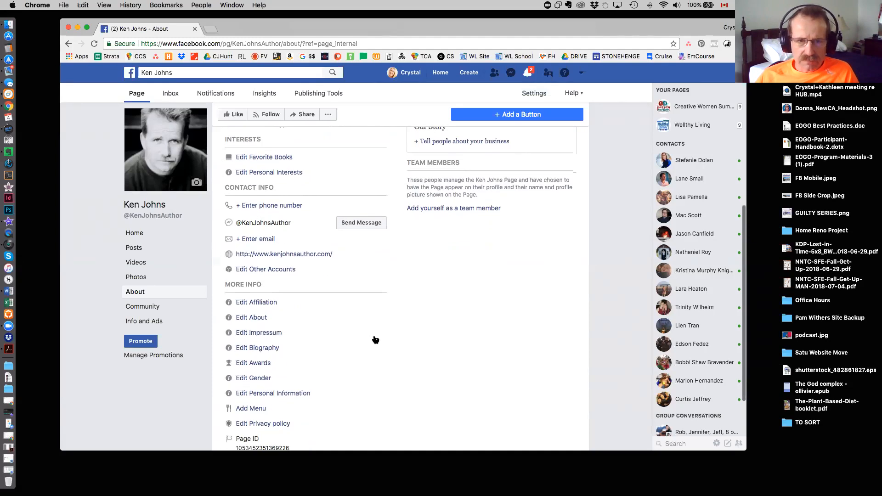
scroll(376, 340, up, 5)
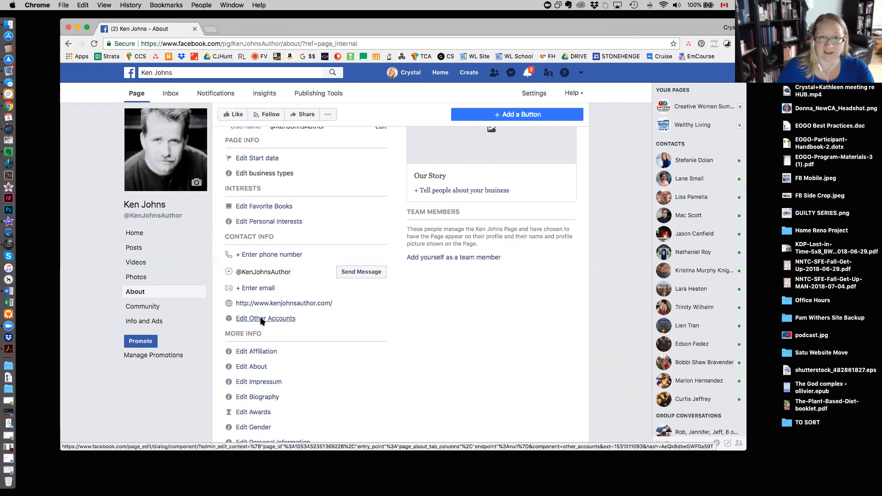
click(262, 319)
click(346, 203)
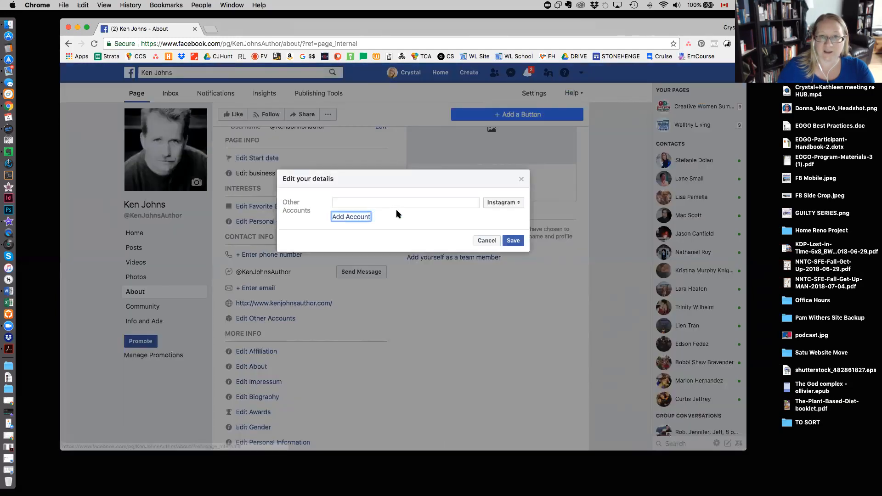
click(515, 204)
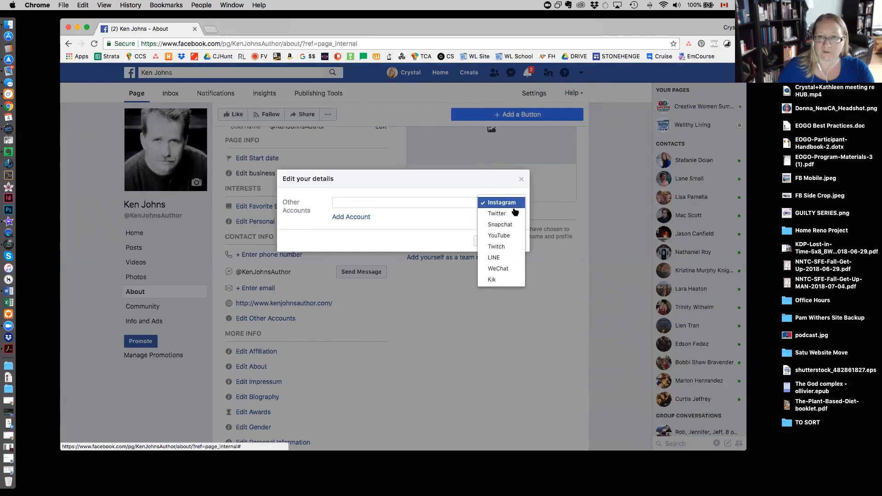
scroll(508, 267, down, 3)
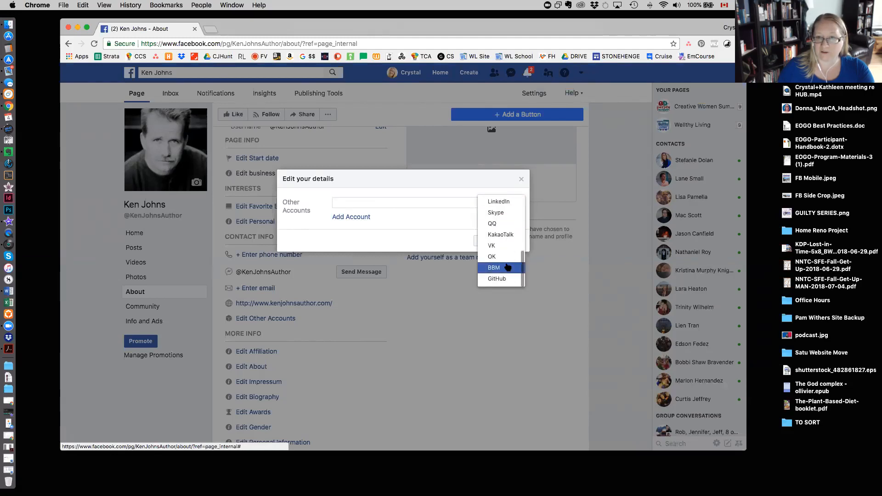
click(409, 230)
click(487, 240)
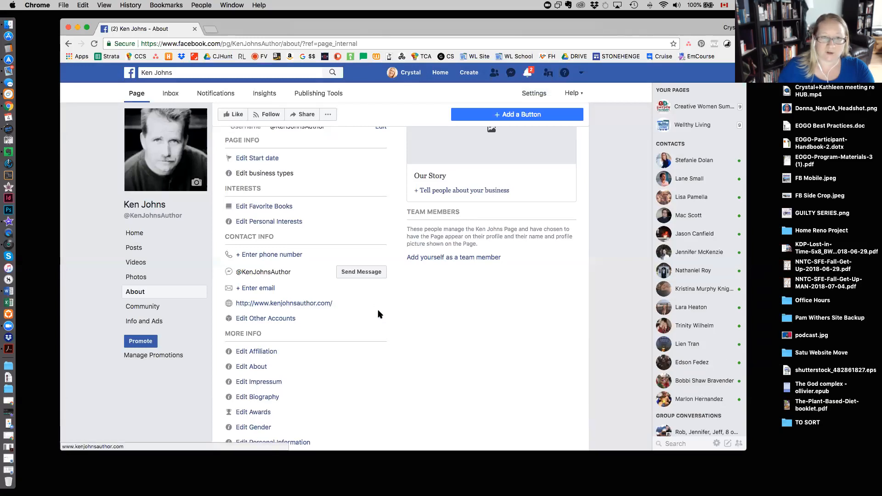
scroll(380, 311, up, 1)
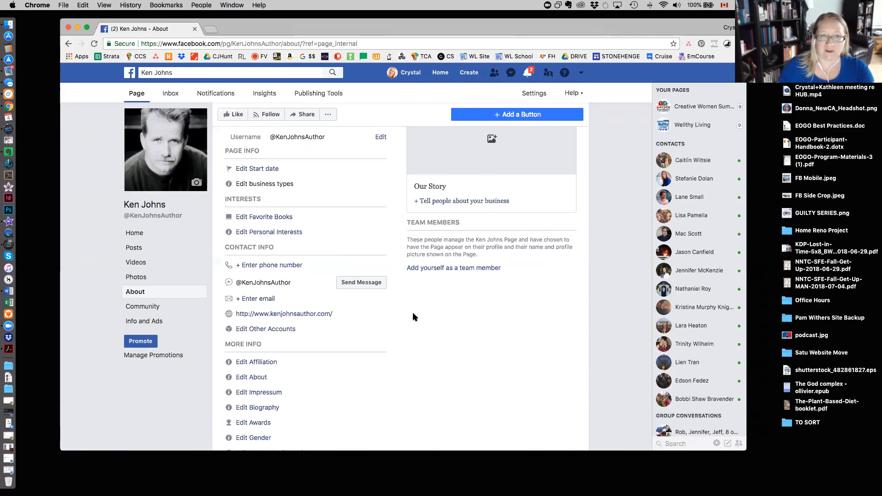
scroll(413, 313, up, 2)
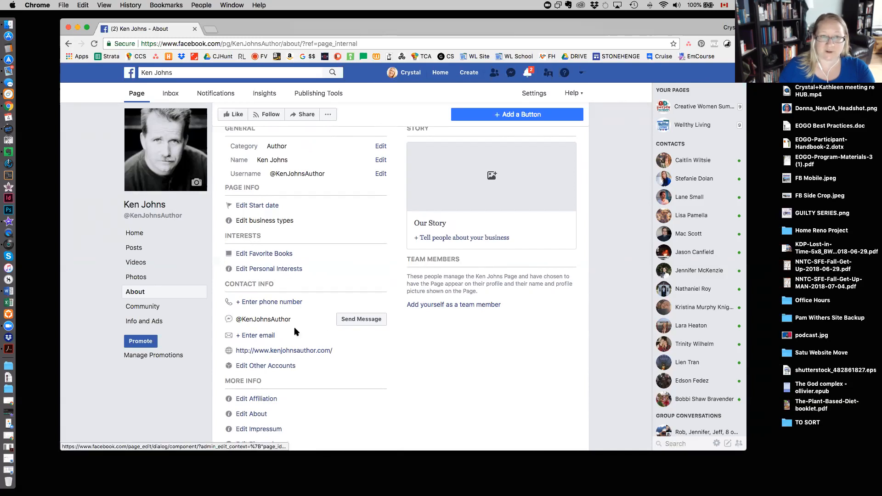
Look over the Page's About entries, from the general details down to More Info, and return to the cover area.
scroll(345, 331, up, 1)
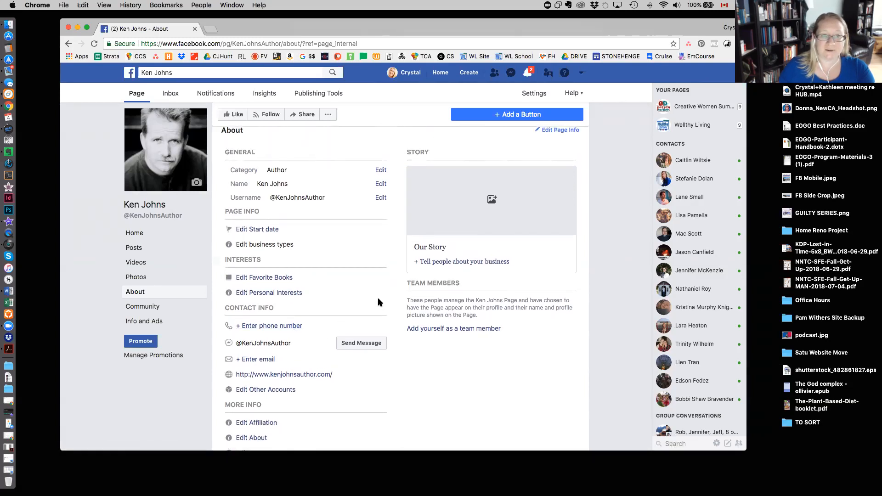
scroll(377, 302, up, 2)
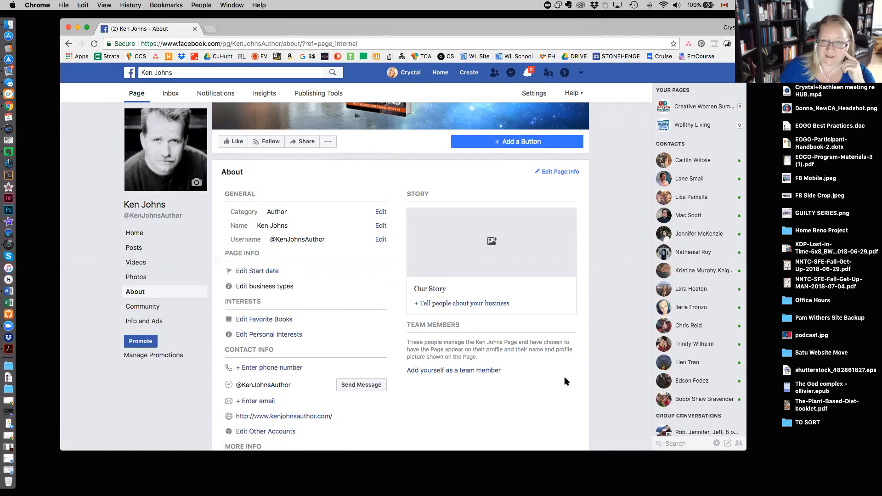
scroll(565, 378, down, 1)
scroll(566, 382, down, 6)
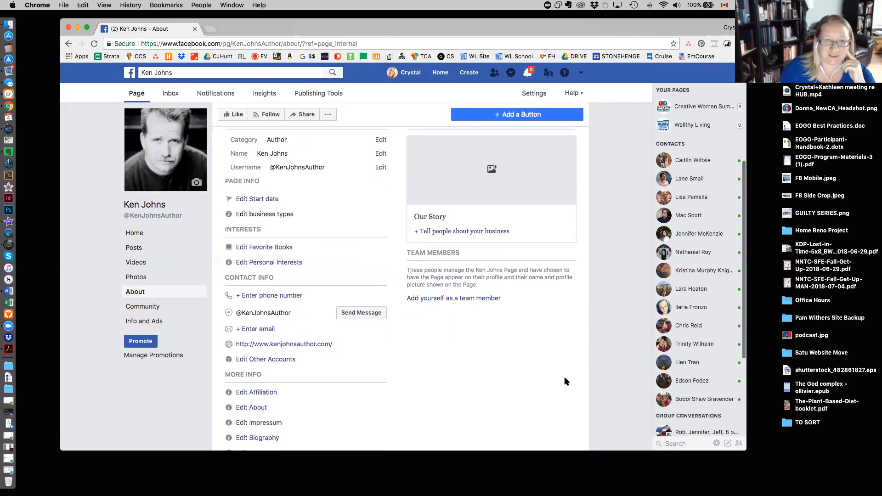
scroll(482, 380, down, 1)
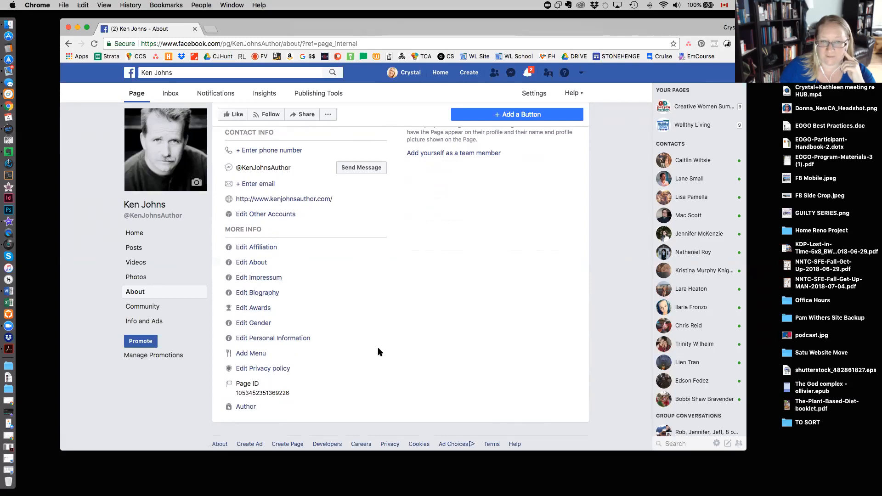
scroll(380, 352, up, 2)
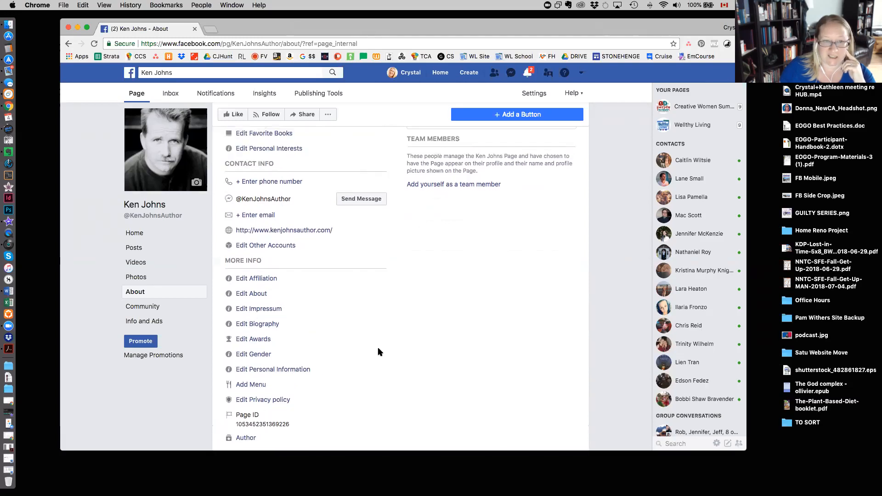
scroll(378, 352, up, 10)
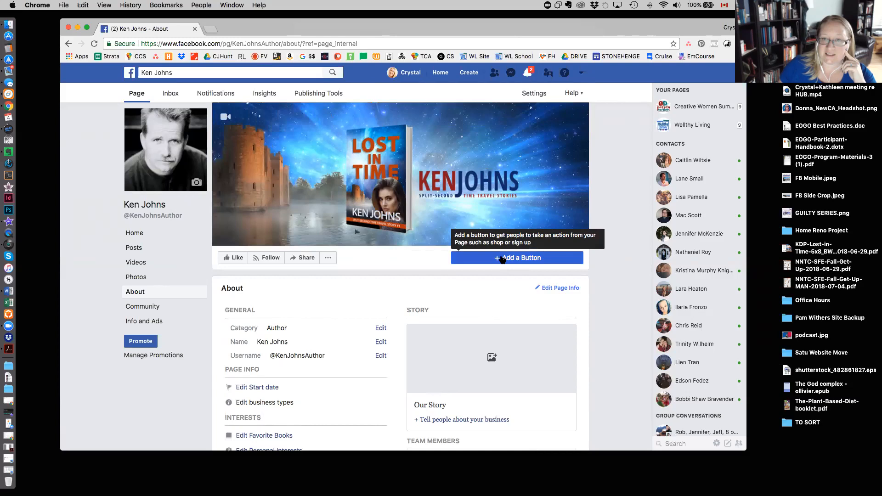
Add a button to the Page, checking the Book with you option and choosing Learn More under Learn more about your business.
click(506, 258)
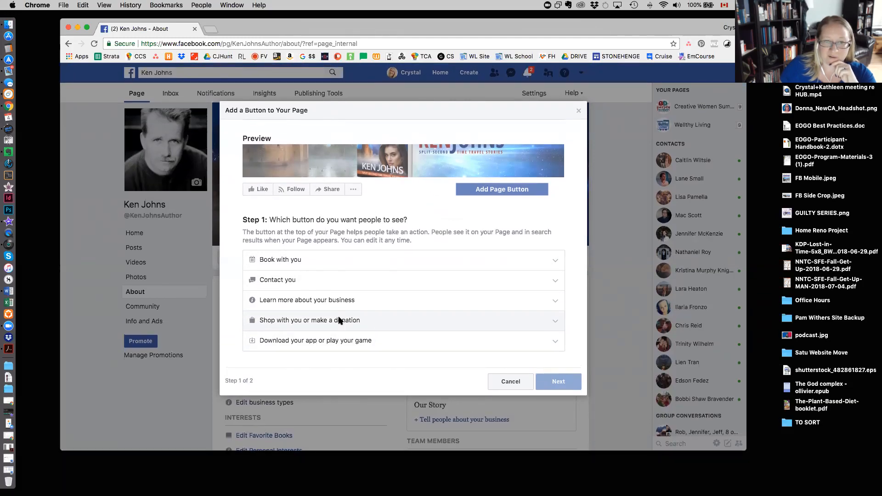
click(556, 300)
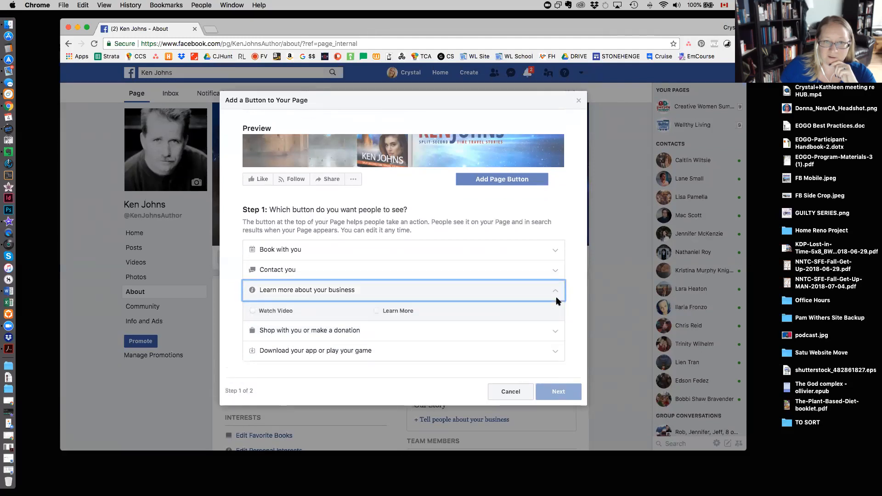
click(379, 311)
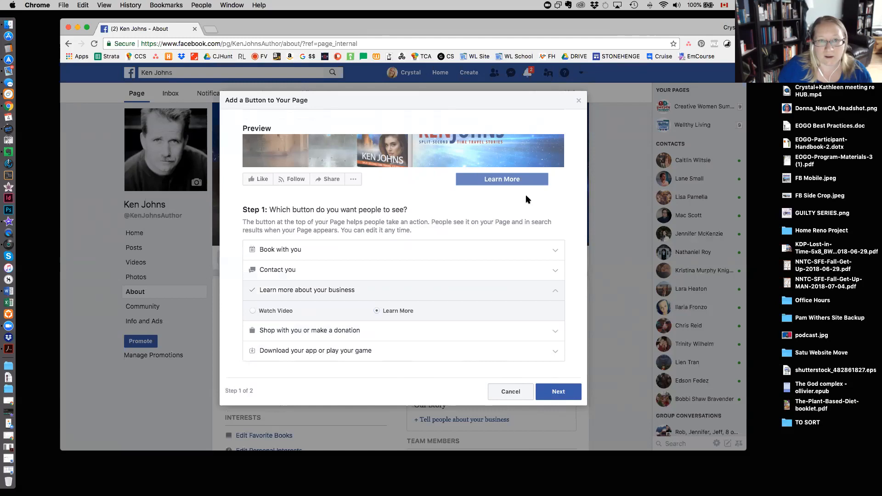
click(547, 249)
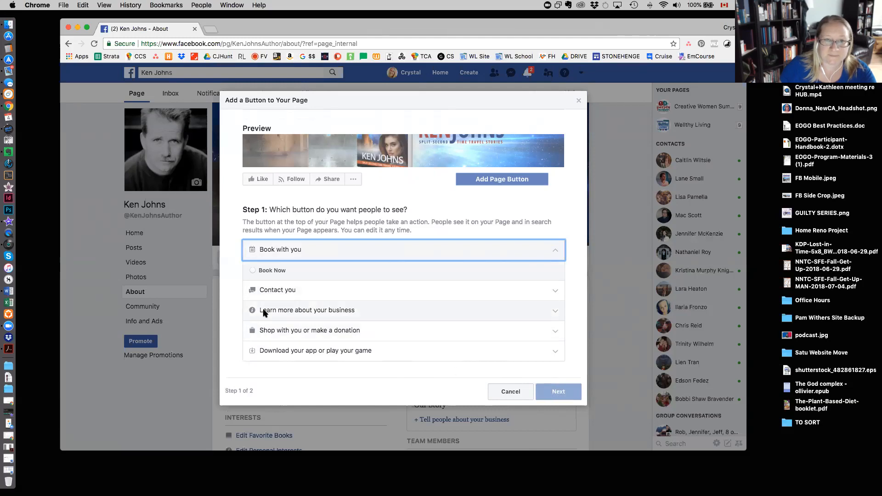
click(299, 309)
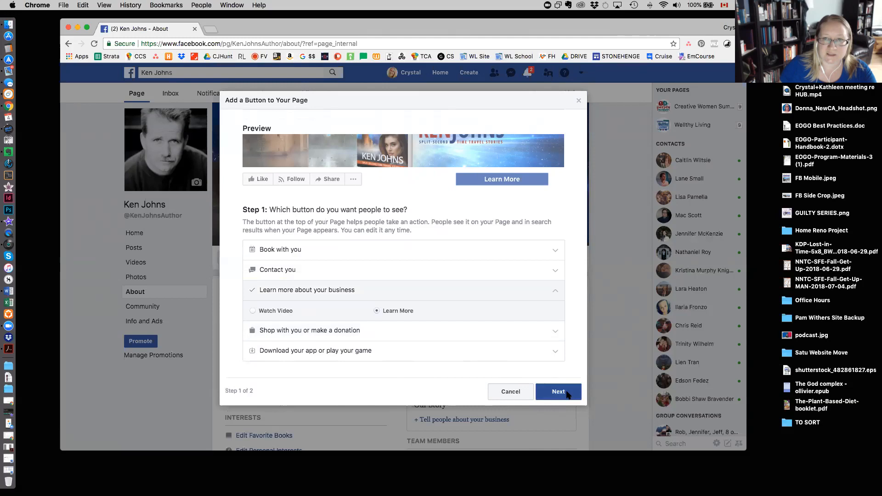
click(558, 391)
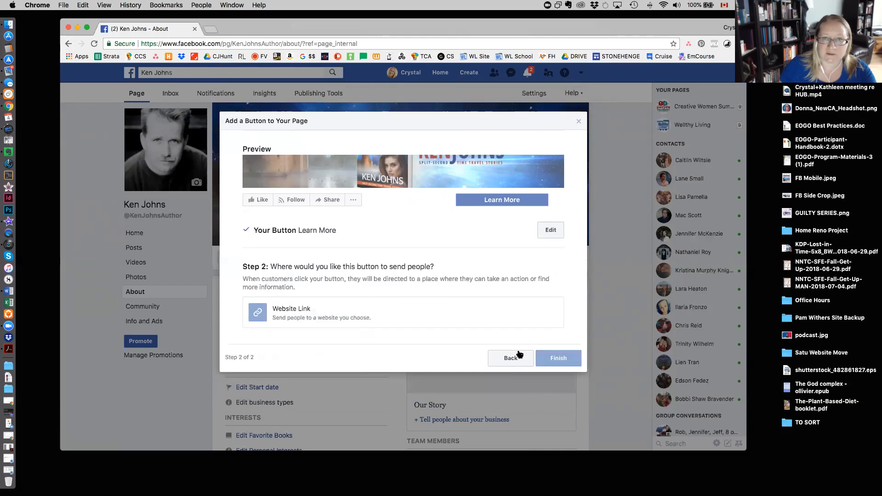
click(297, 314)
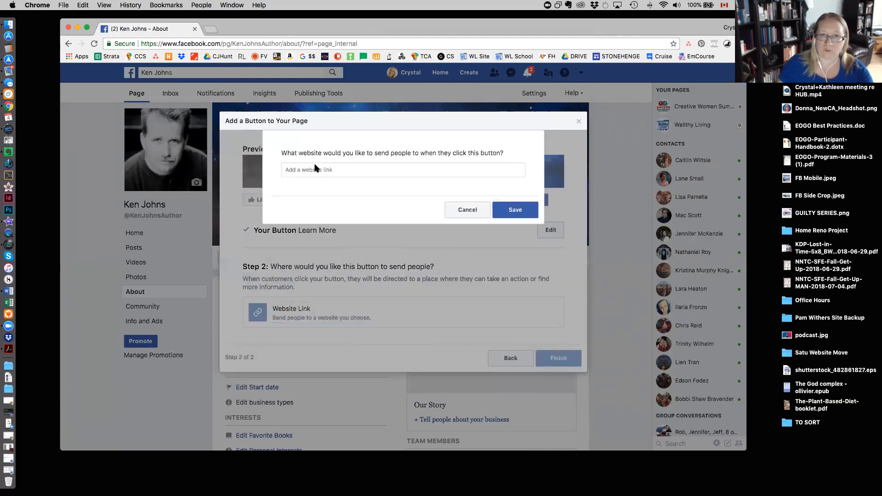
text(http)
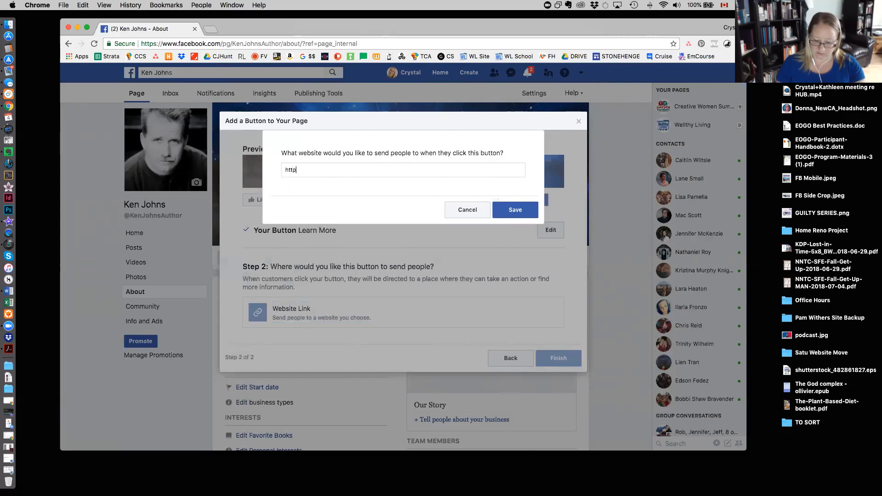
text(://www.kenjohnsauthor.com)
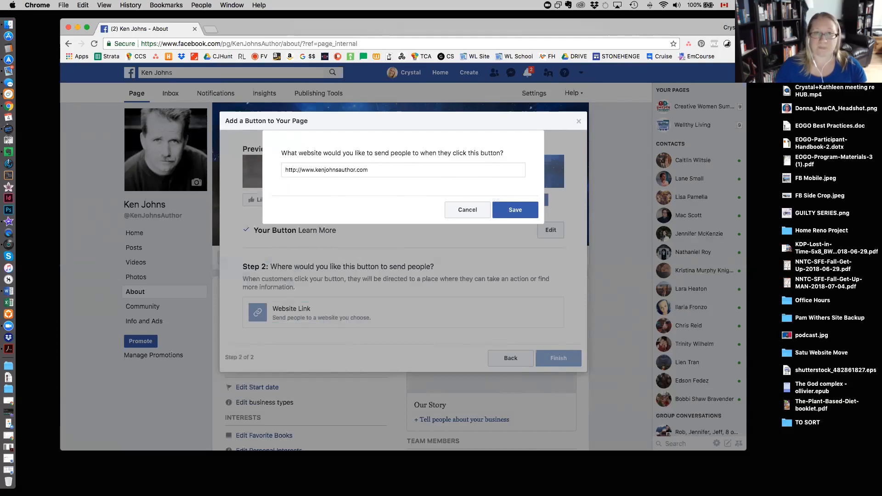
click(517, 208)
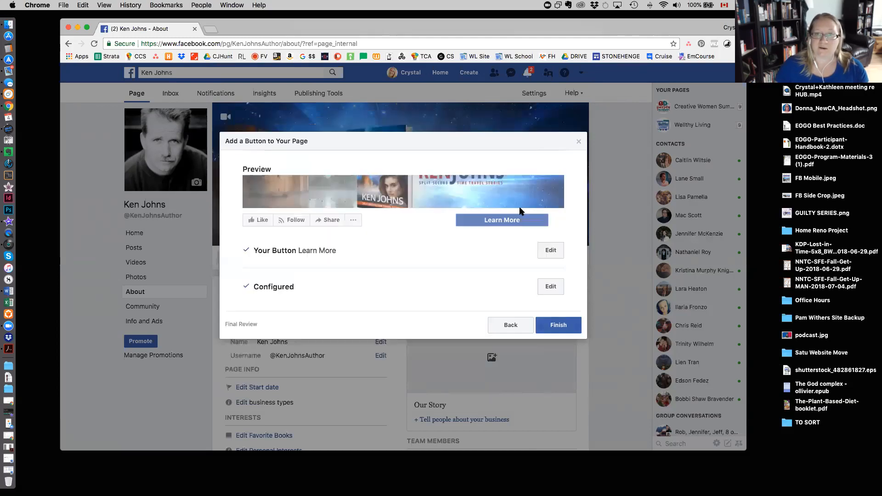
click(561, 327)
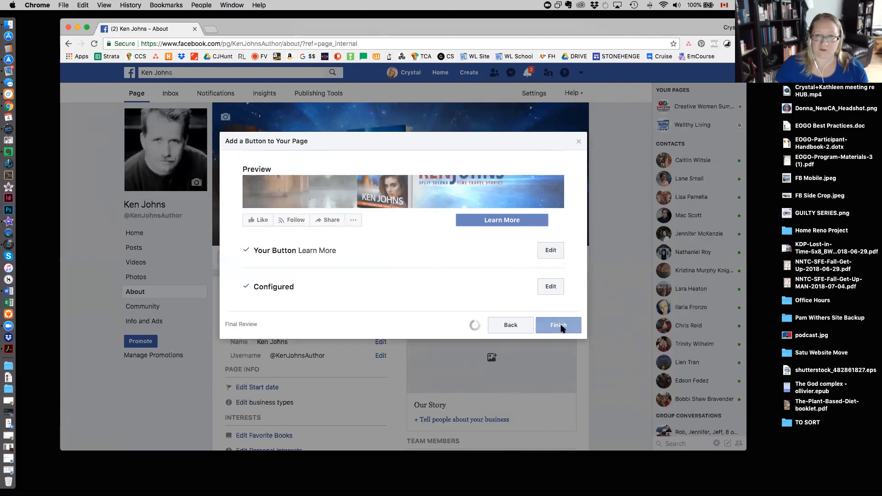
Test the Page's Learn More button to check the website it opens, and return to the Facebook Page.
click(494, 257)
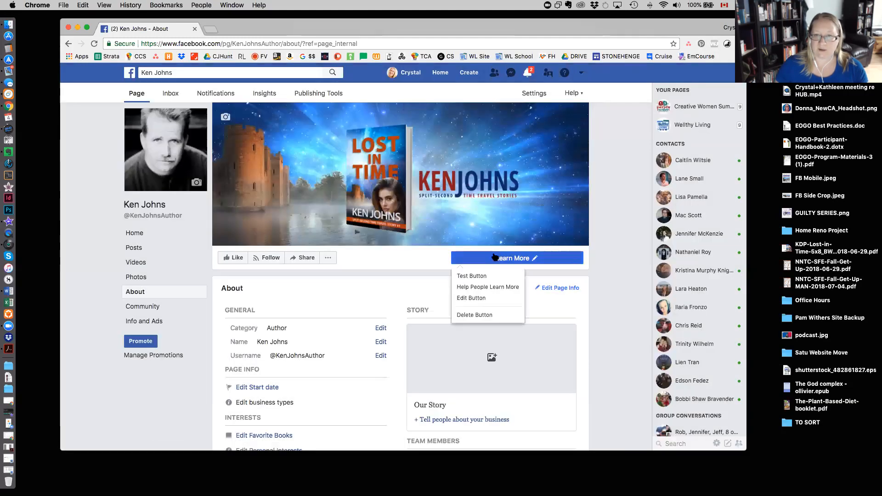
click(472, 275)
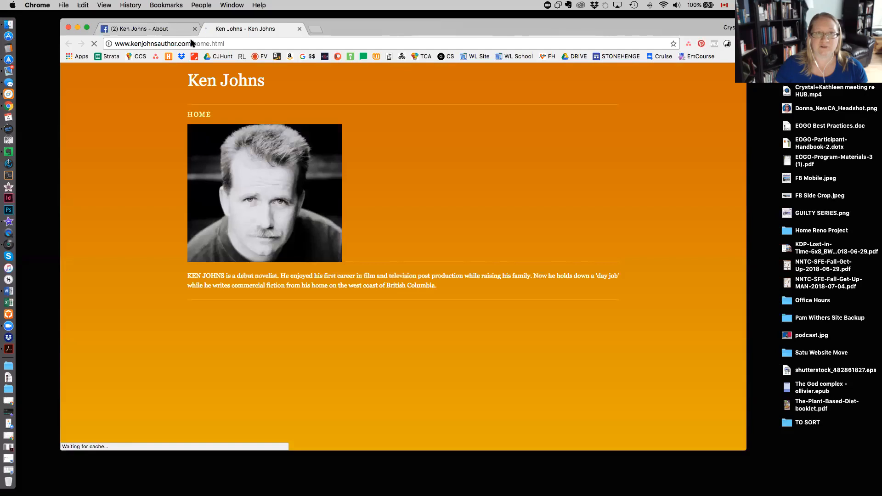
click(156, 31)
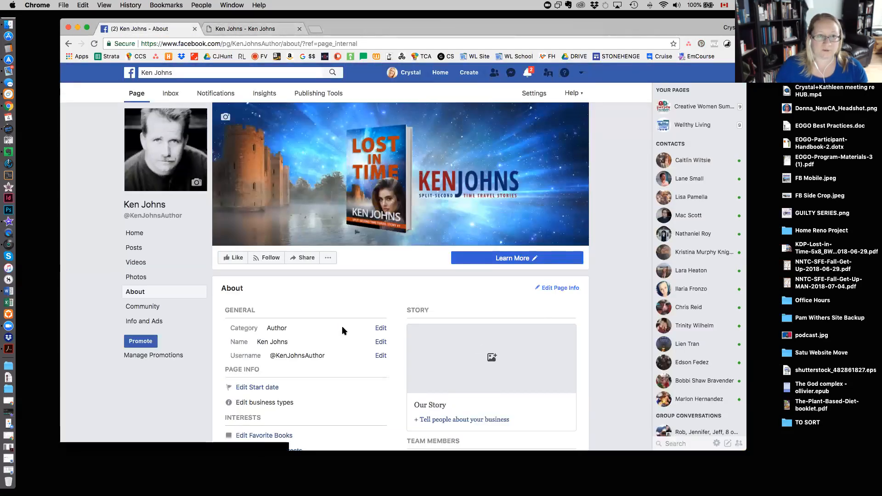
Start the Page's Our Story with the existing Lost in Time banner as its cover photo, positioned so the whole book cover shows.
scroll(363, 342, down, 3)
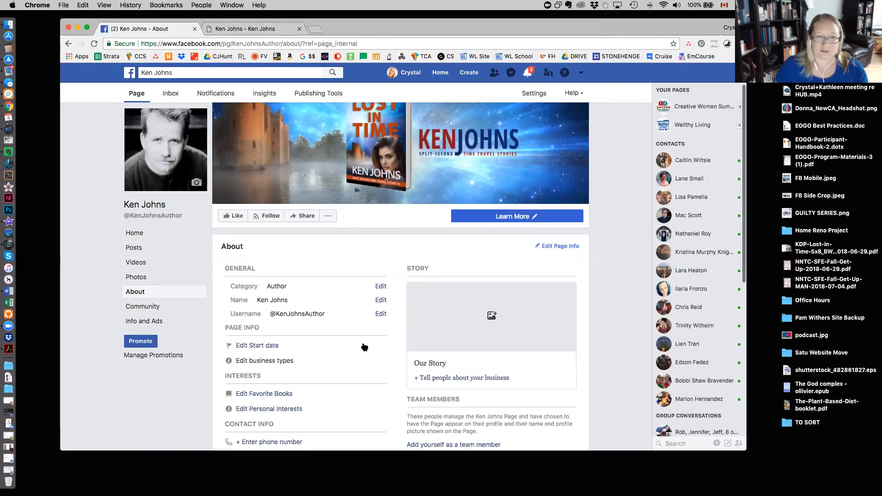
scroll(363, 347, down, 3)
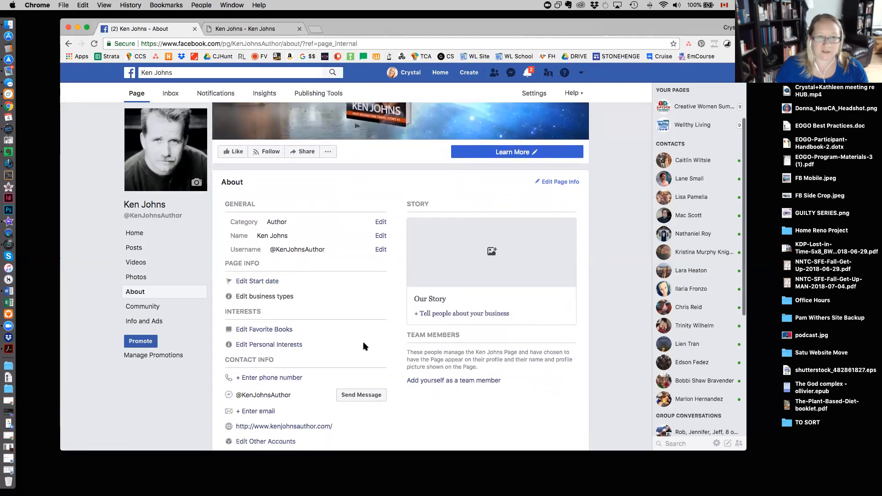
scroll(364, 346, down, 4)
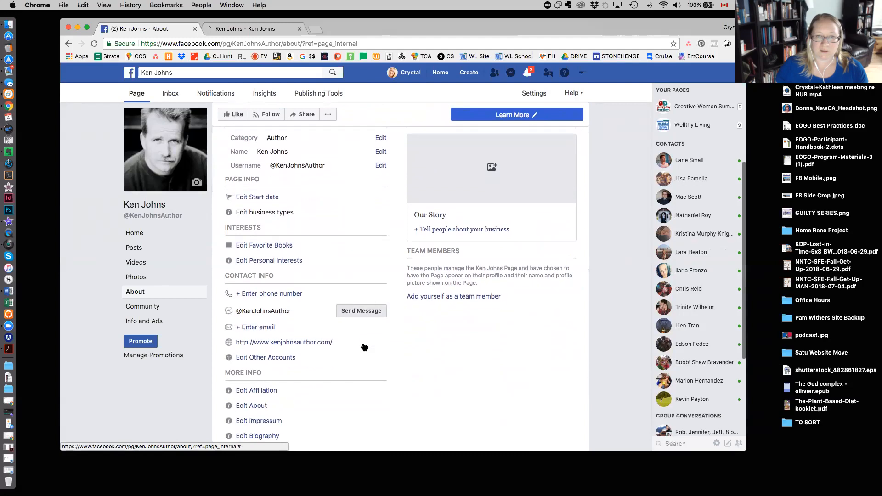
scroll(363, 342, down, 5)
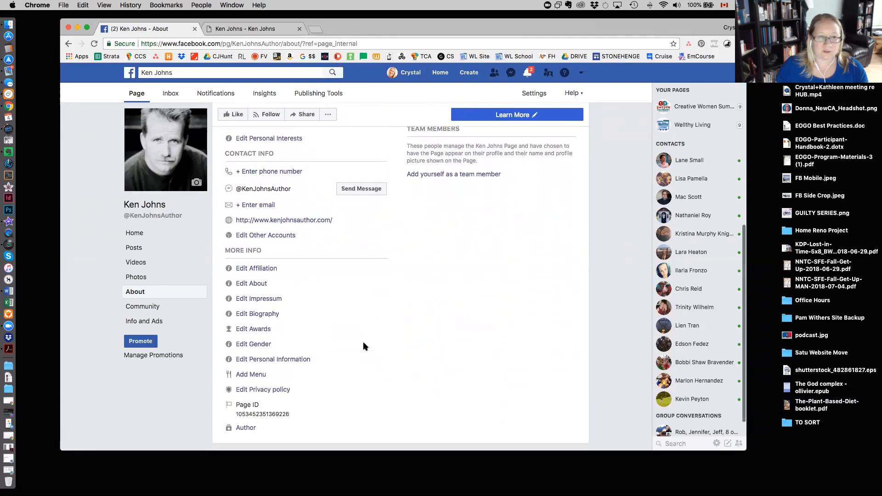
scroll(363, 342, up, 9)
scroll(362, 346, up, 2)
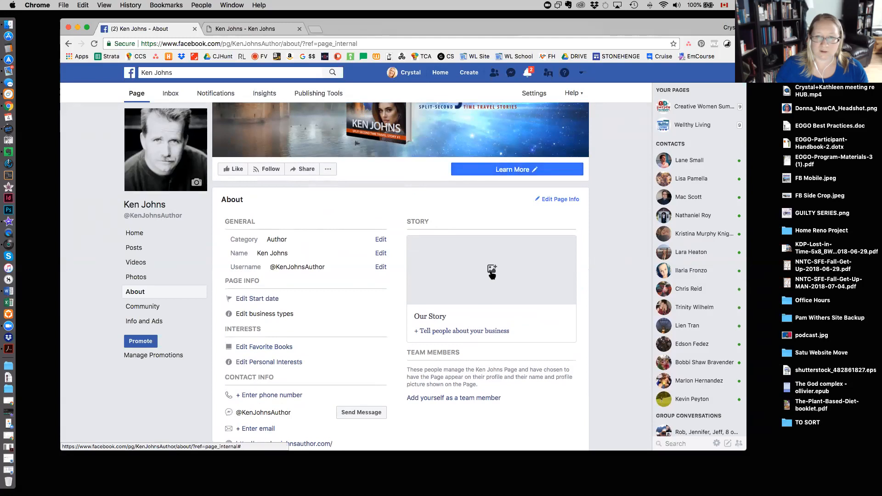
click(486, 308)
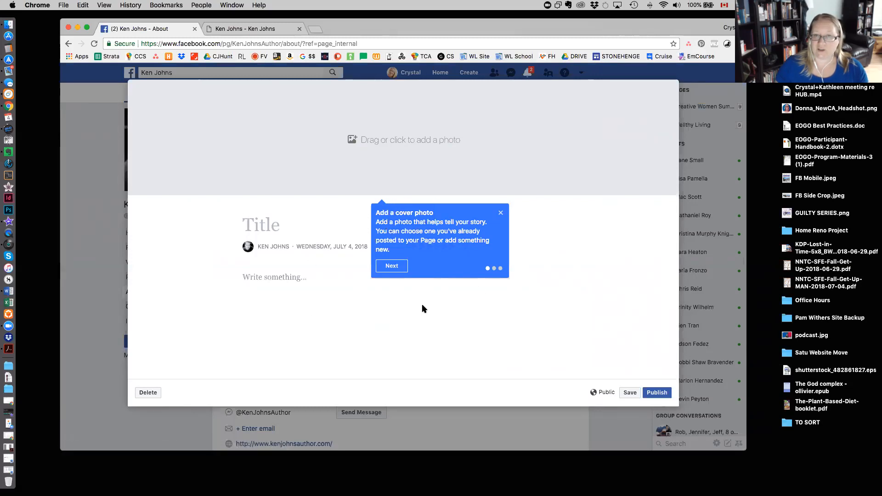
click(395, 139)
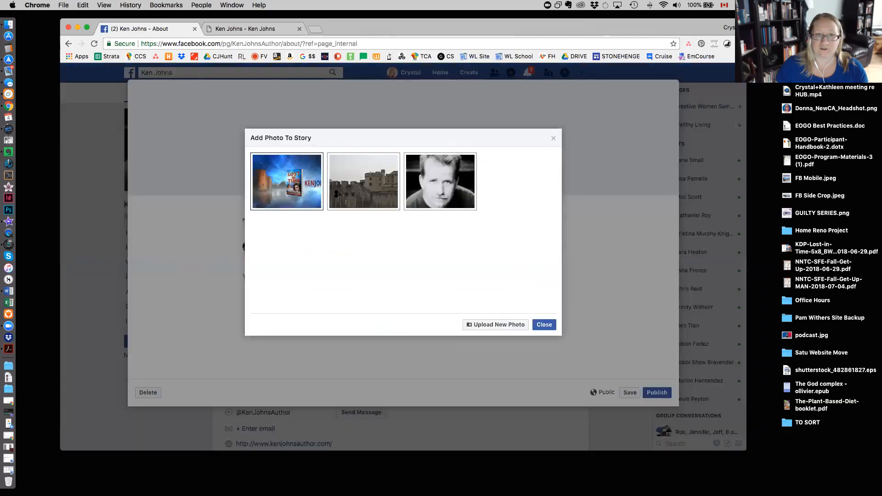
click(287, 181)
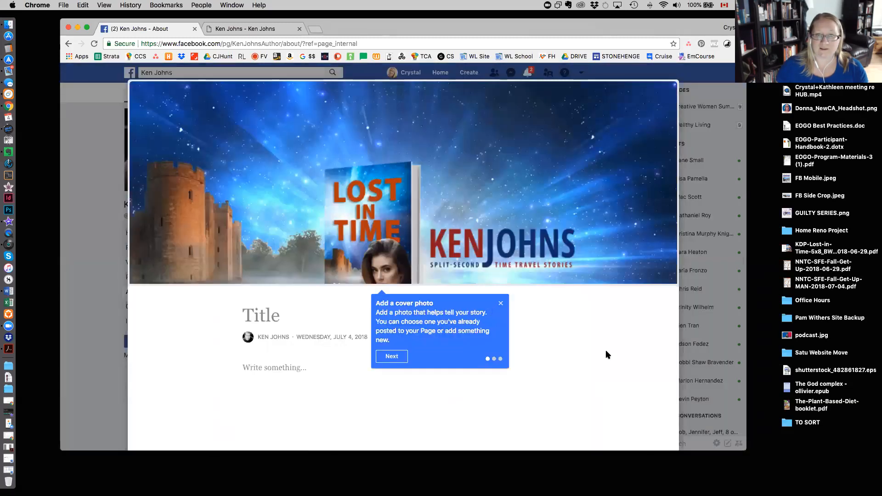
scroll(605, 345, down, 2)
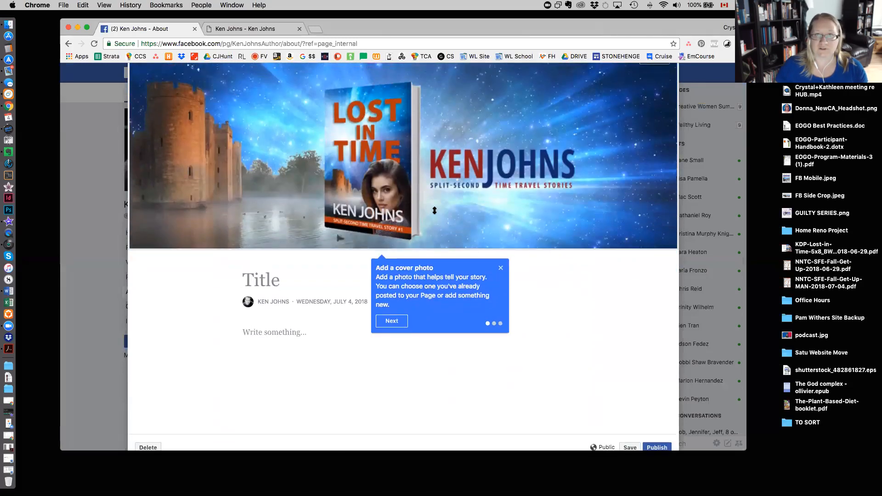
scroll(434, 211, up, 2)
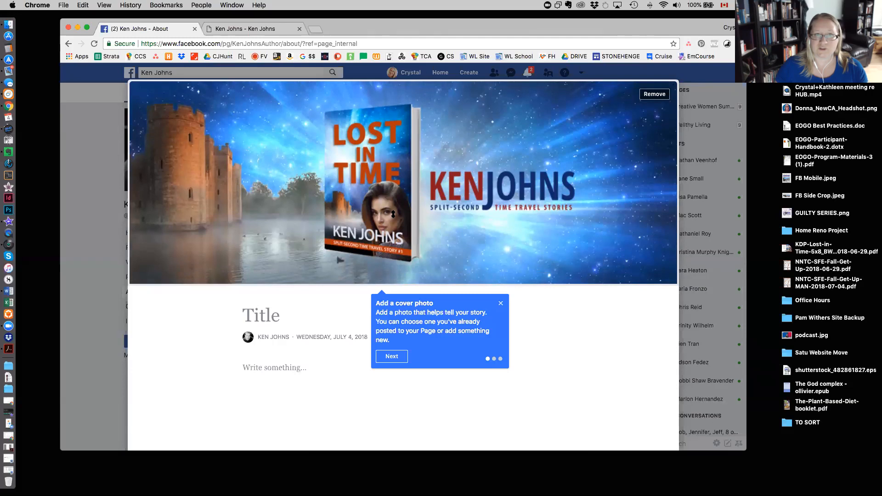
Title the story "Split-second Time Travel Stories".
click(392, 357)
click(279, 316)
text(Split-se)
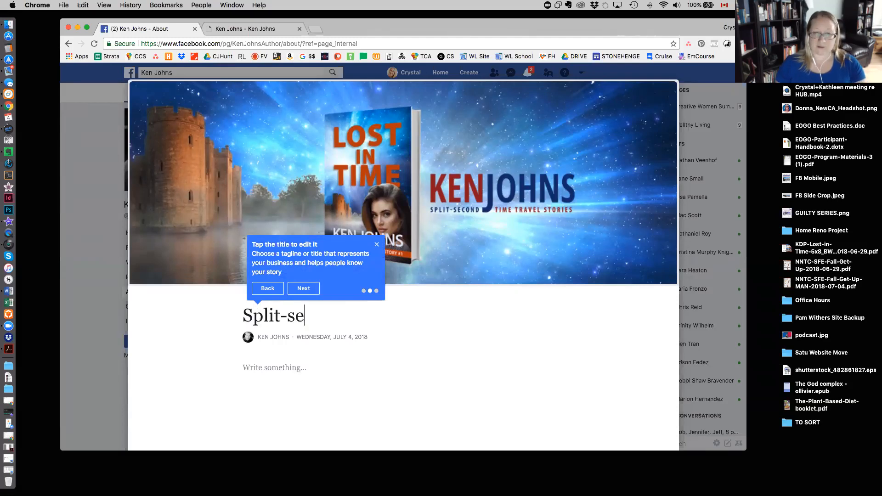
text(cond Time Travel)
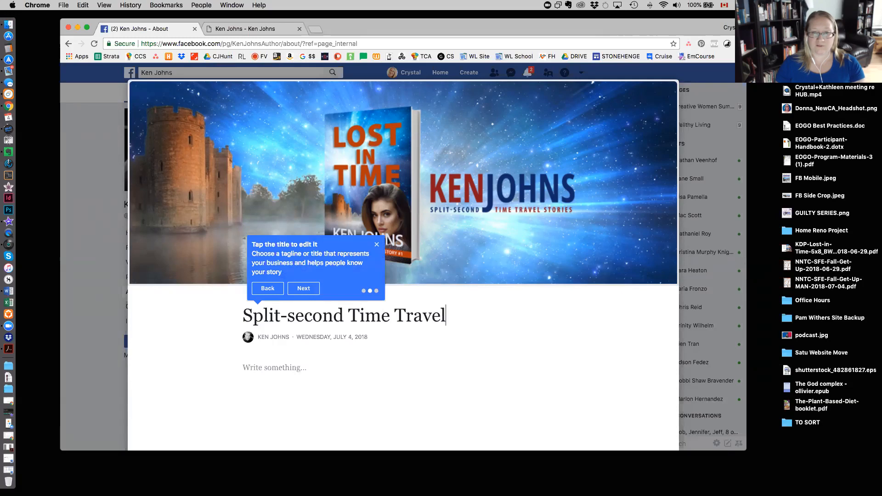
text( Stories)
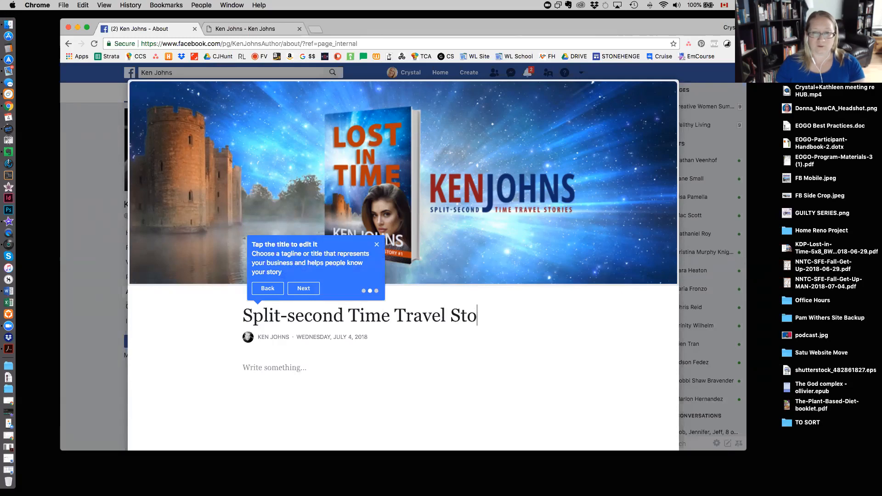
Check the author's existing website for biography text to use in the story, and close that website.
click(370, 370)
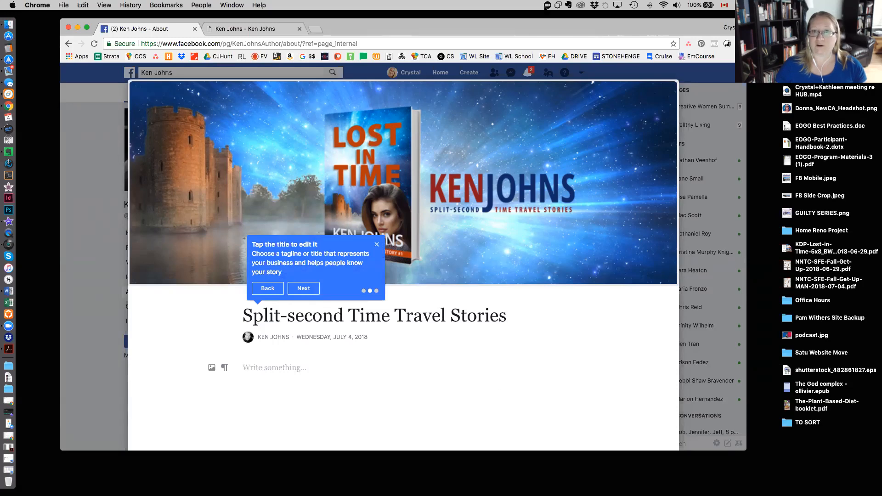
click(246, 30)
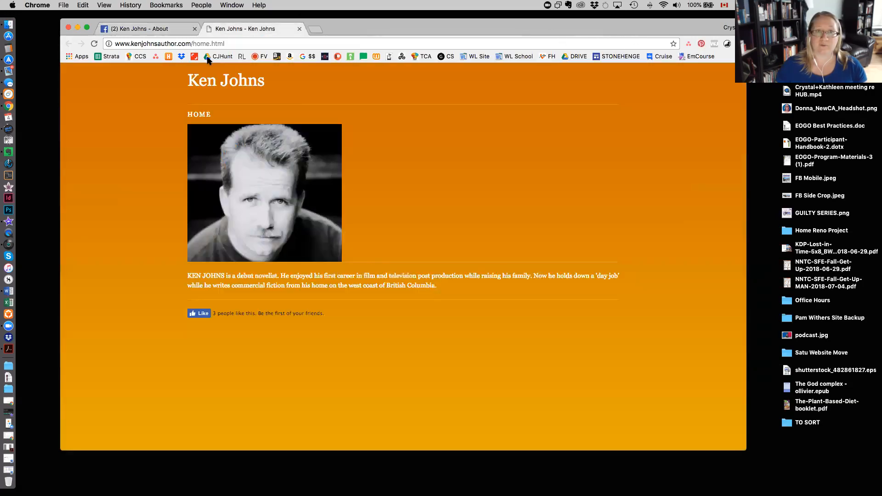
drag(261, 23, 251, 36)
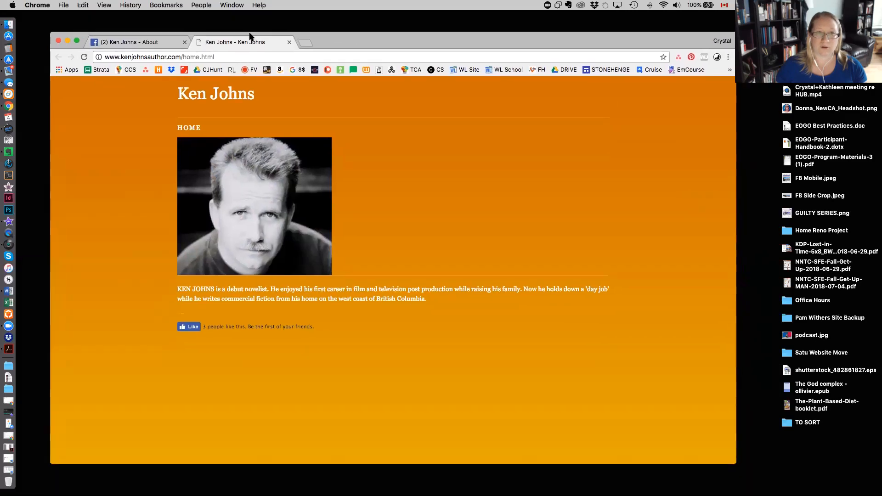
click(289, 42)
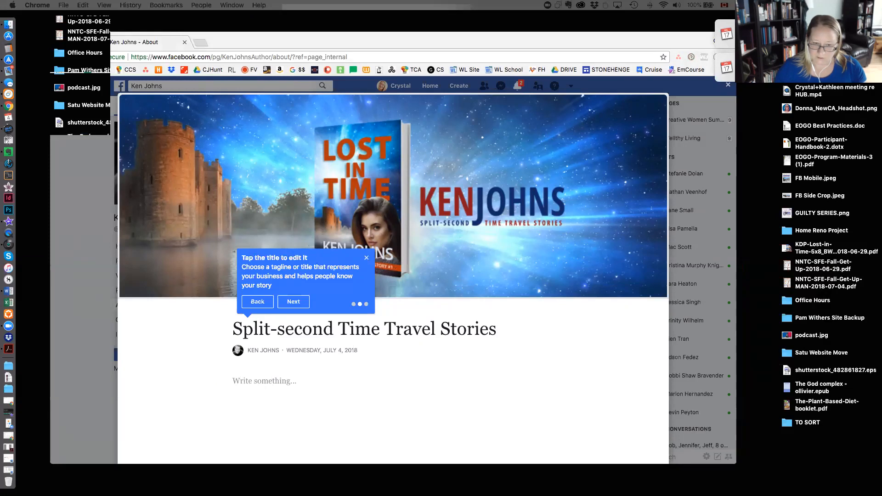
Enlarge the window with the author's new WordPress site, go to his About page, and copy the biography paragraphs above Author Q&A.
drag(565, 203, 580, 117)
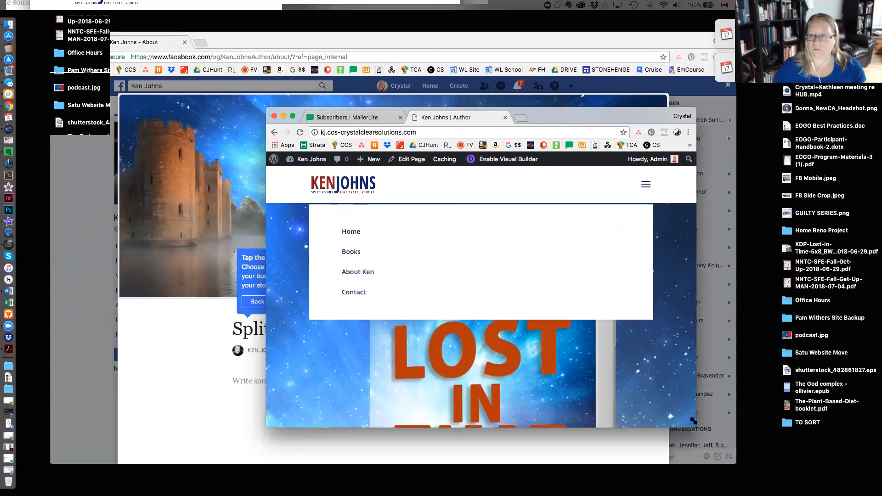
drag(696, 427, 839, 464)
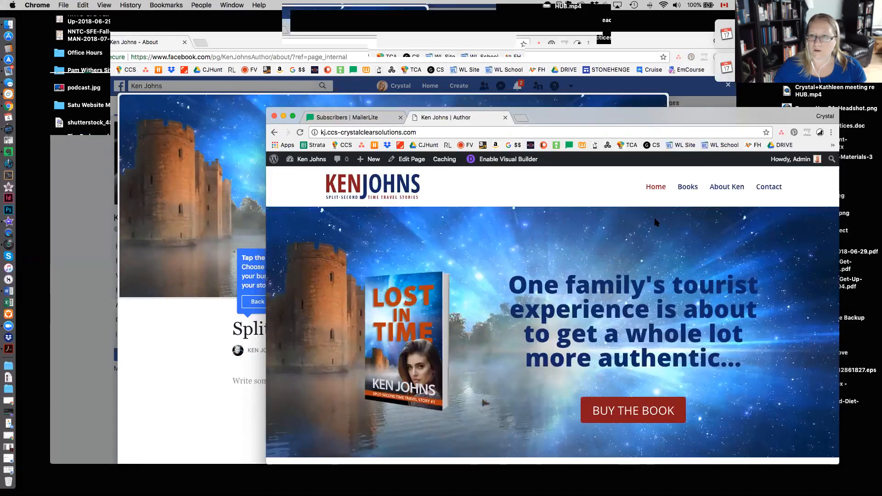
click(732, 193)
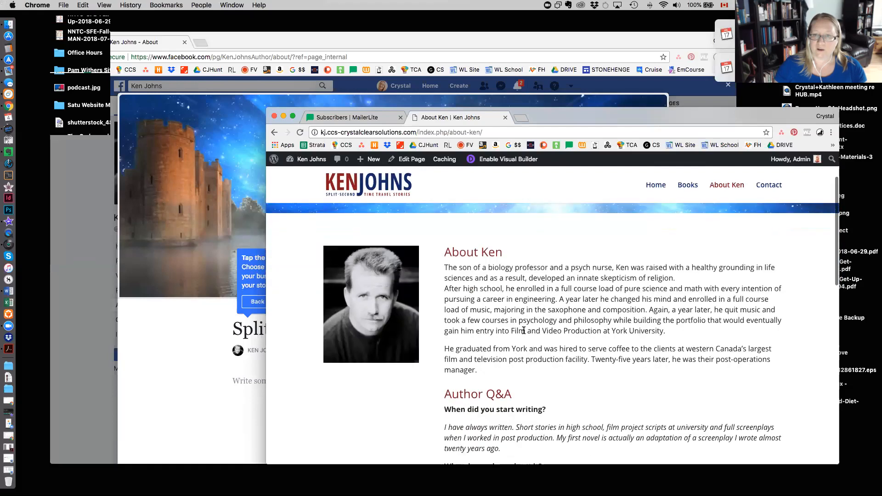
scroll(523, 331, down, 1)
drag(479, 340, 439, 239)
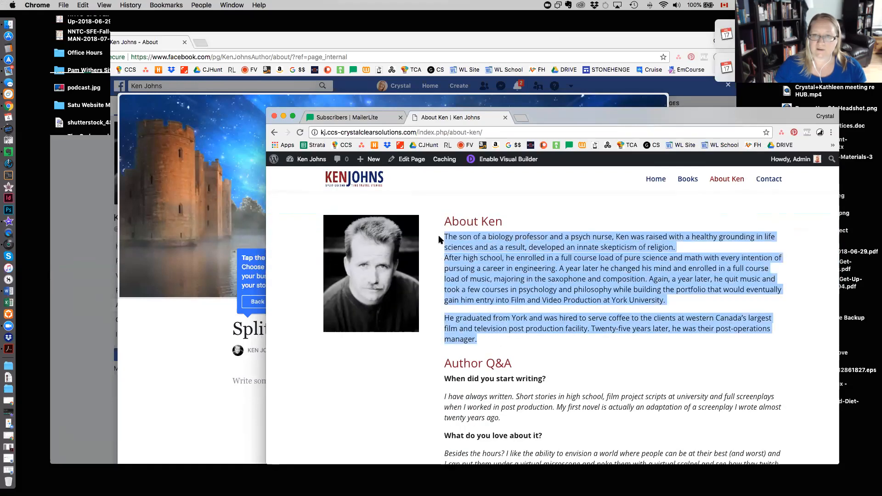
key(super+c)
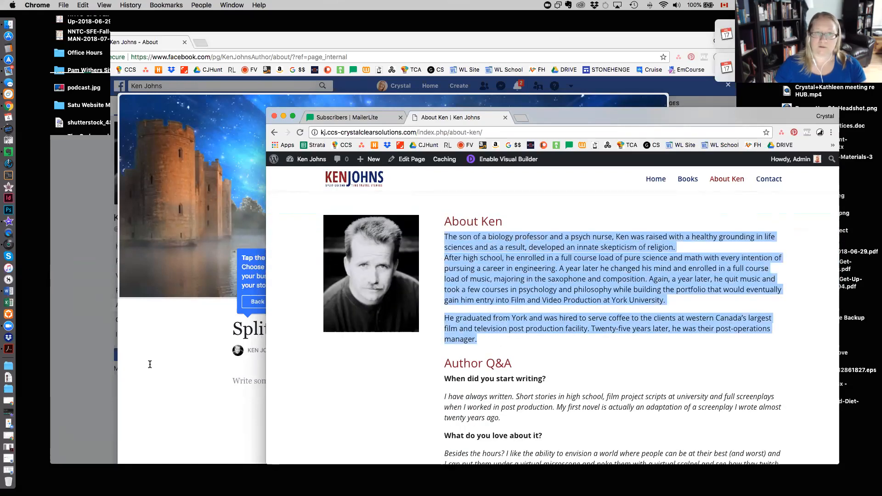
Paste the copied biography as the body of the Facebook Page story and publish it publicly.
click(257, 382)
key(super+v)
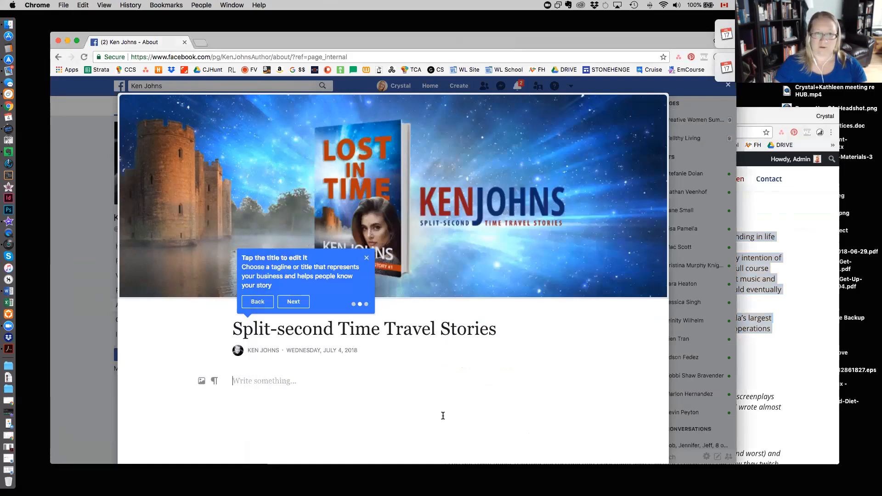
scroll(454, 415, down, 5)
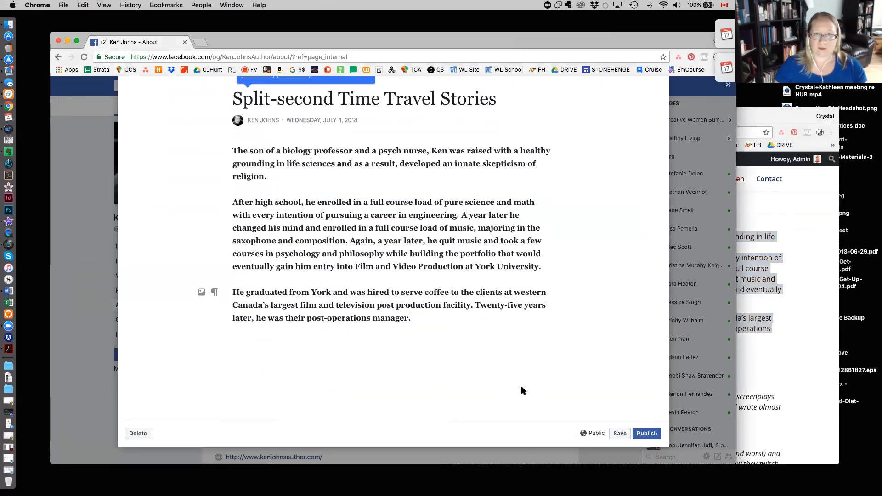
scroll(512, 390, up, 1)
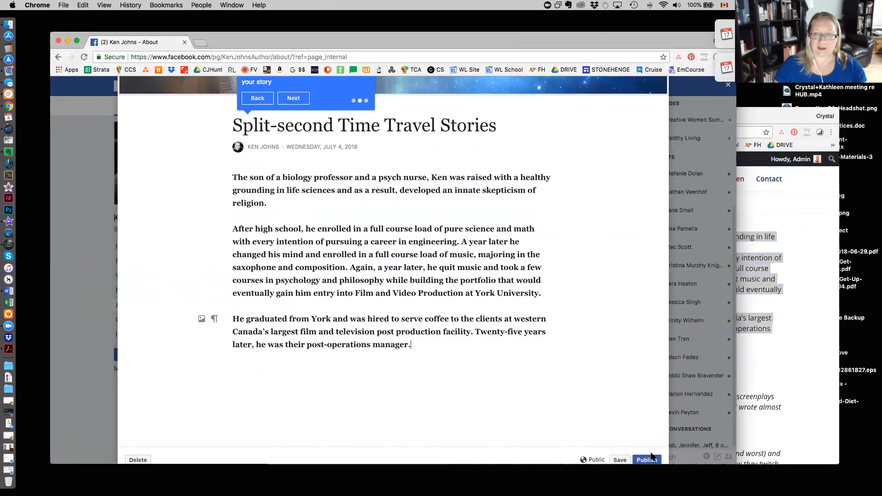
scroll(634, 427, down, 1)
click(649, 433)
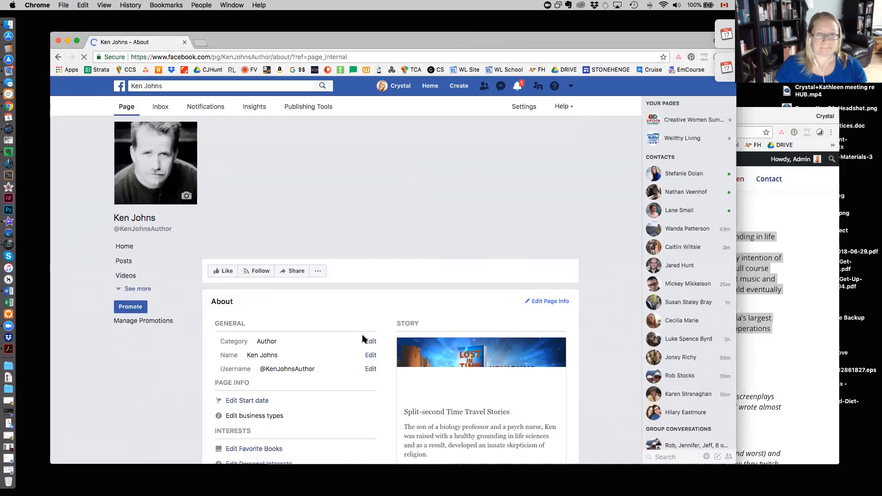
Edit the published story so its first sentence opens with the author's full name and "is the son of a biology professor".
scroll(363, 340, down, 2)
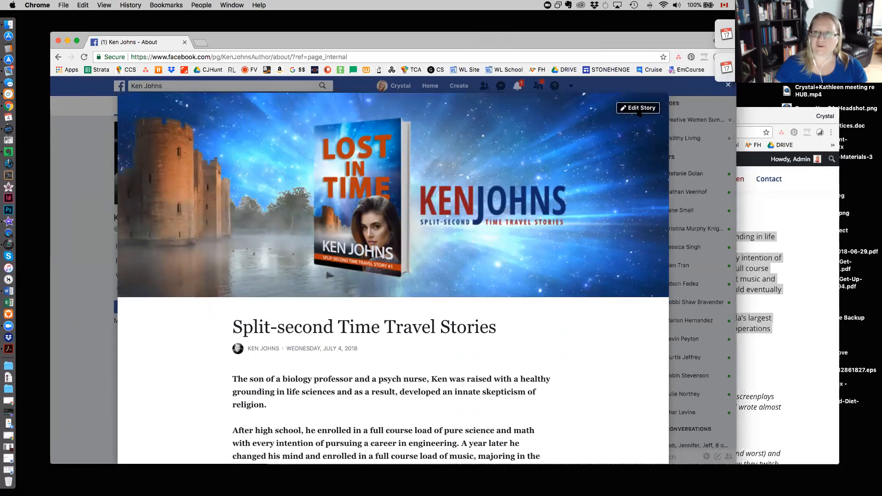
click(235, 380)
text(Ken John)
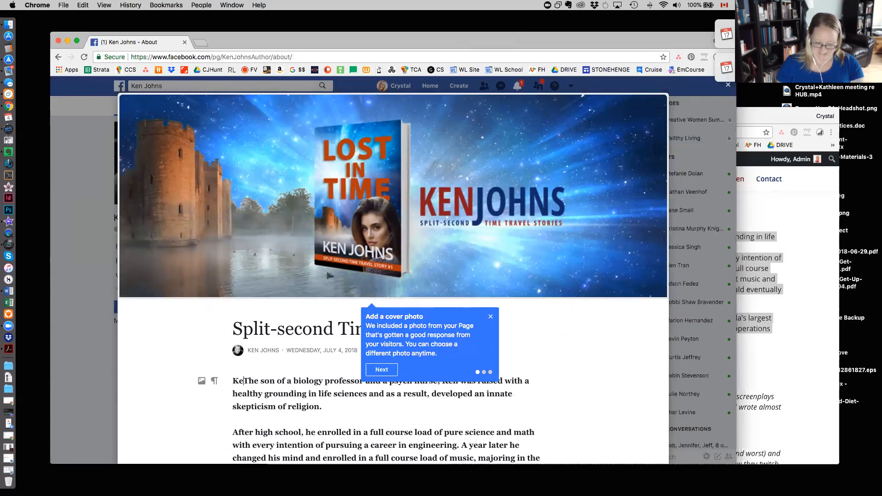
text(s is)
key(BackSpace)
text(t)
scroll(228, 332, down, 2)
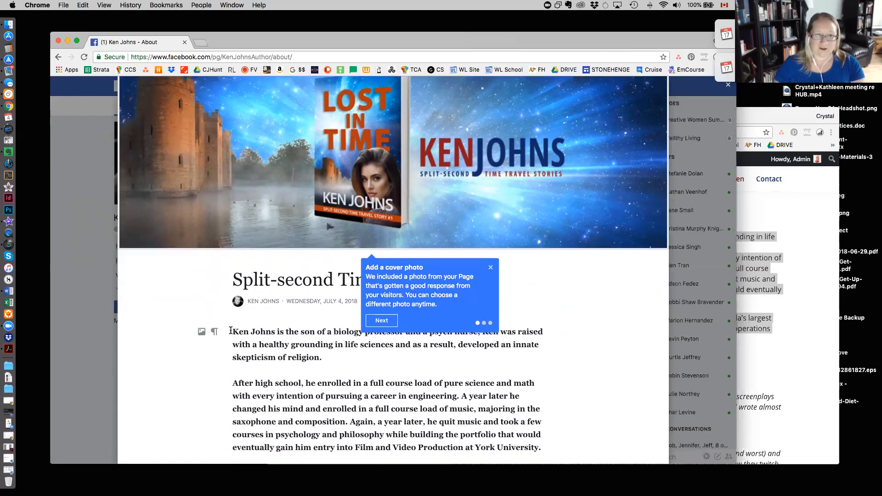
Insert "Author" before the author's name at the start of the story, dismiss the cover photo tip, and publish the update.
click(231, 332)
text(Auth)
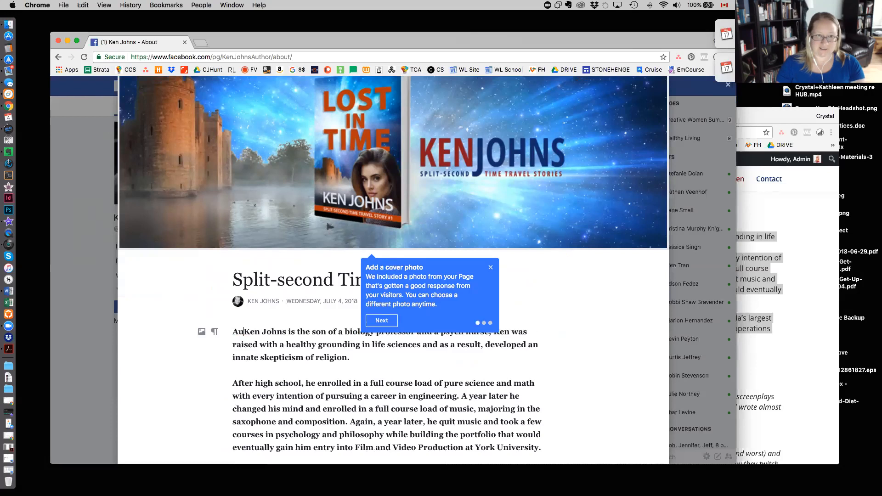
text(or)
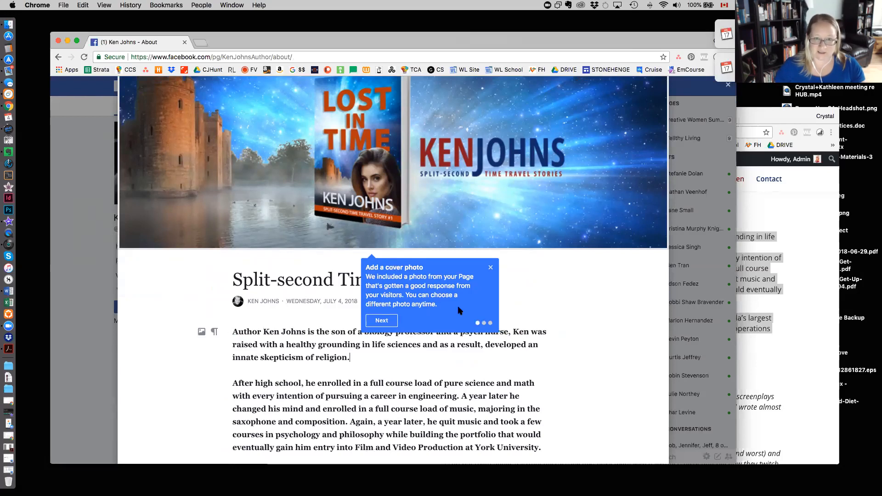
click(490, 268)
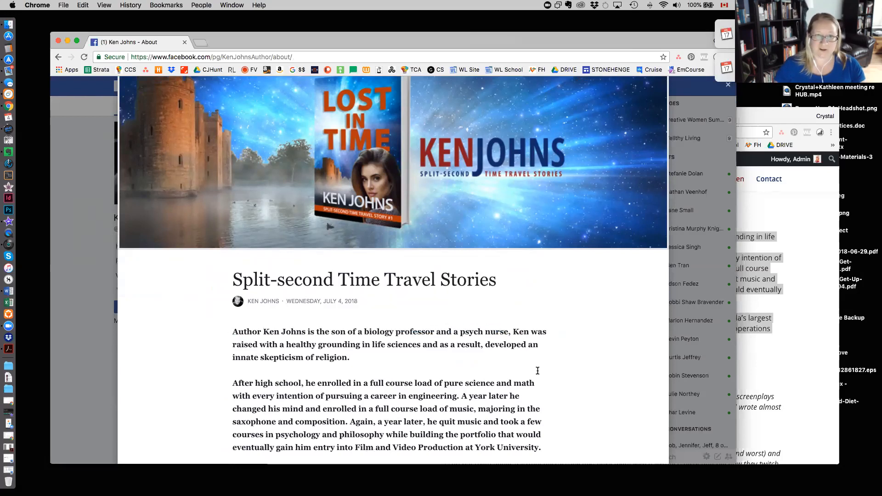
scroll(538, 370, down, 5)
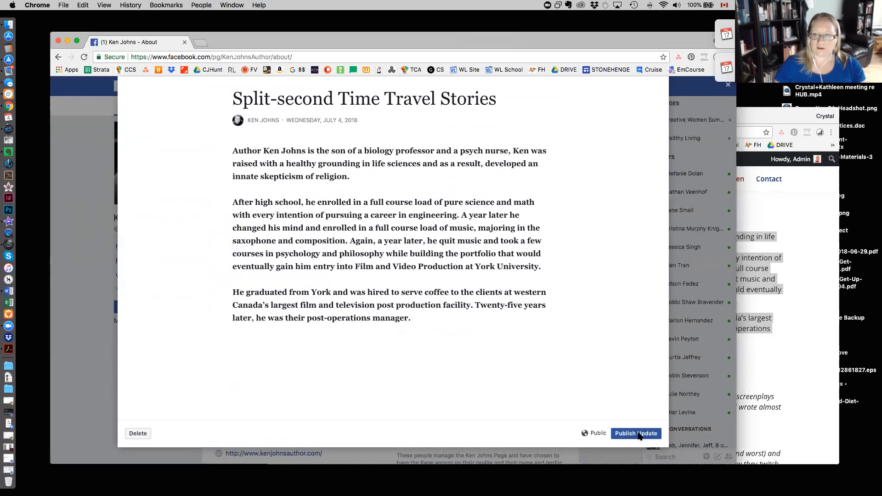
click(638, 434)
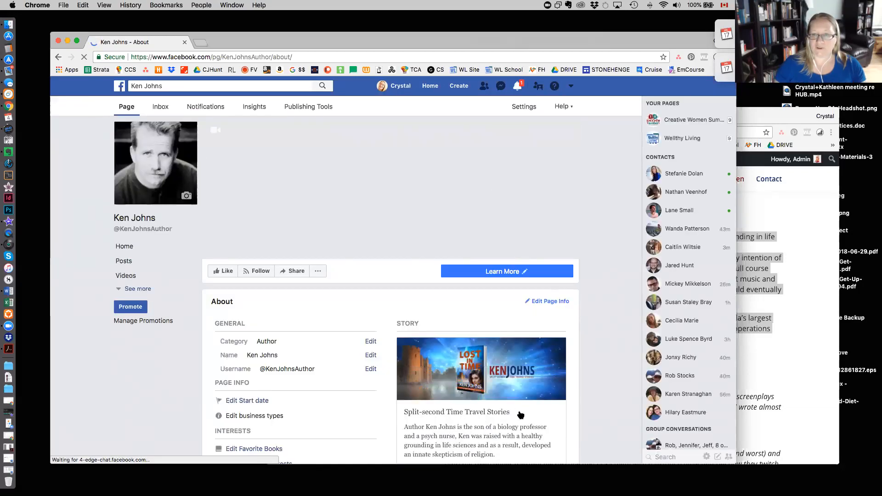
Review the Page's About details, published story and banner, and expand the full list of Page sections.
scroll(521, 415, down, 5)
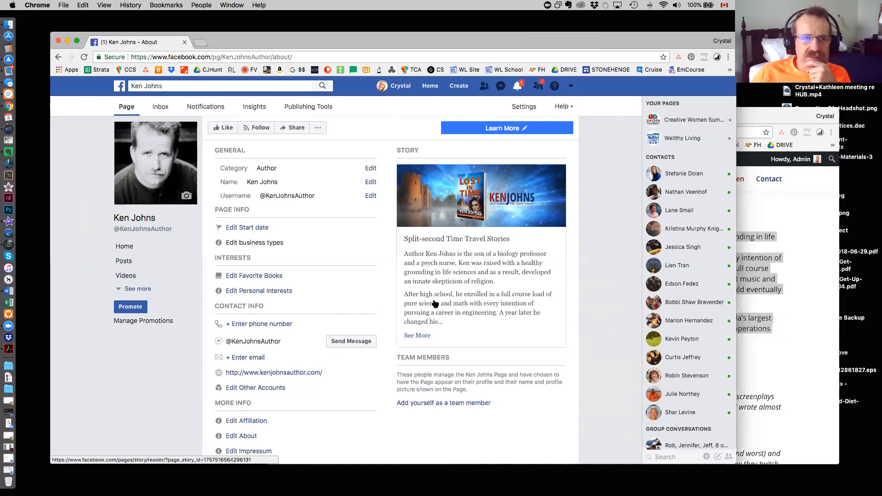
scroll(435, 303, up, 4)
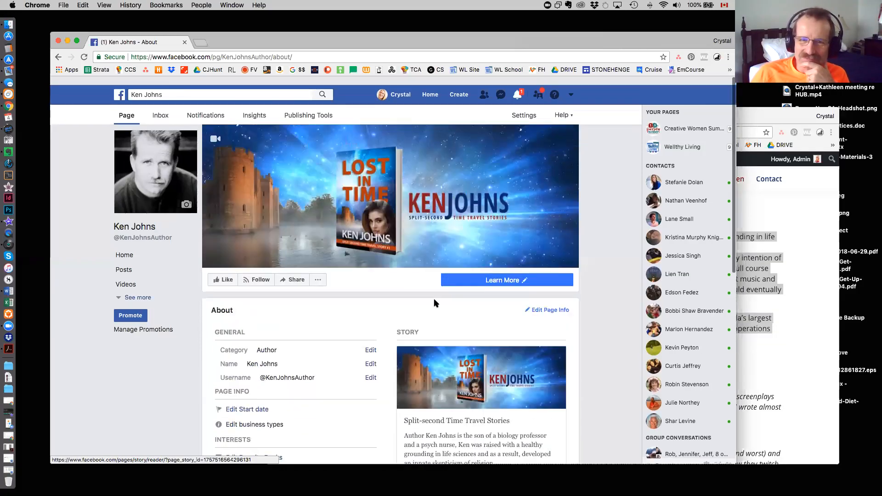
scroll(342, 234, down, 5)
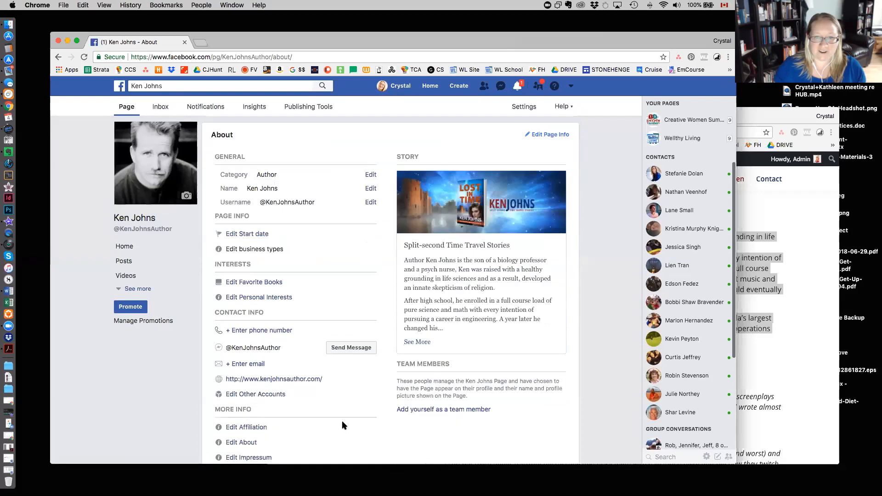
scroll(288, 255, up, 2)
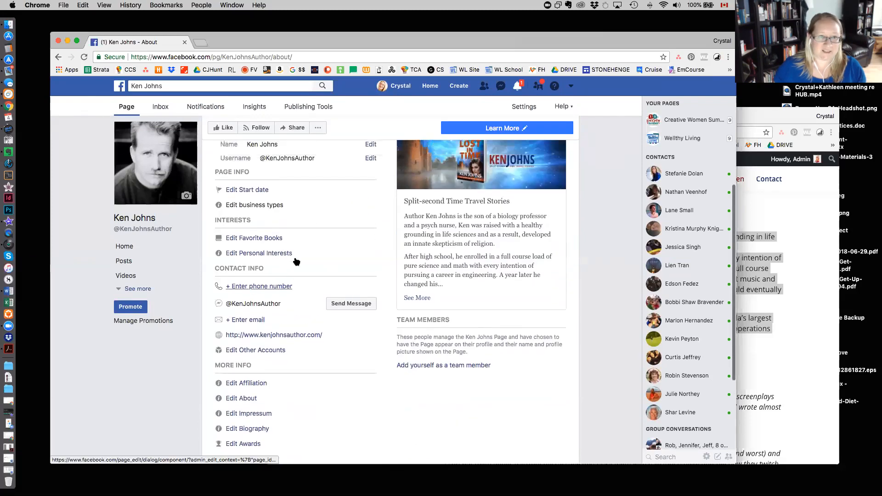
scroll(295, 256, up, 1)
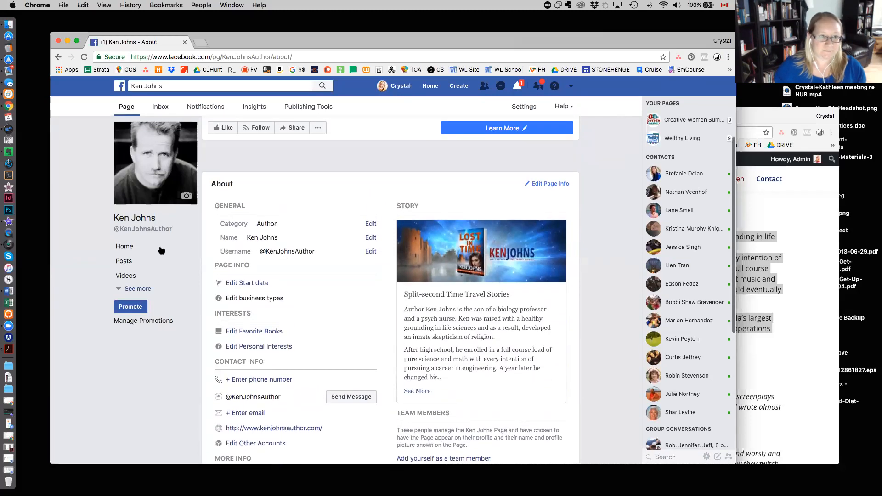
click(134, 289)
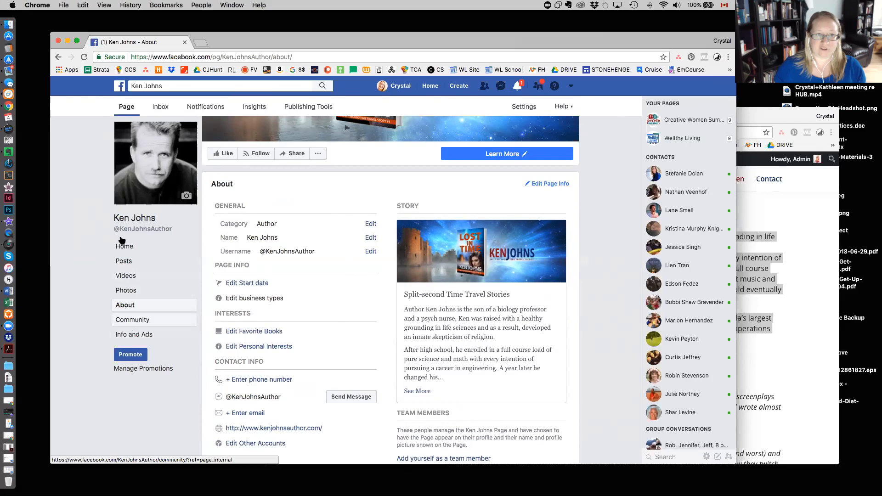
scroll(207, 303, up, 5)
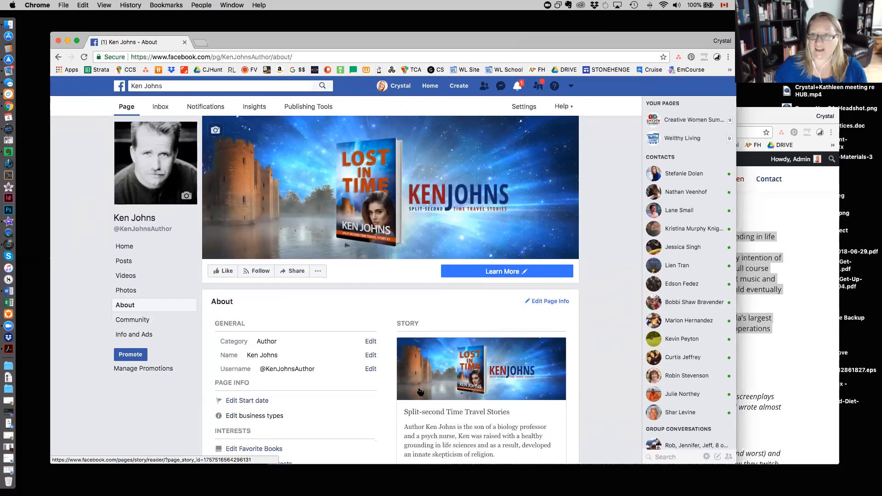
mouse_move(124, 239)
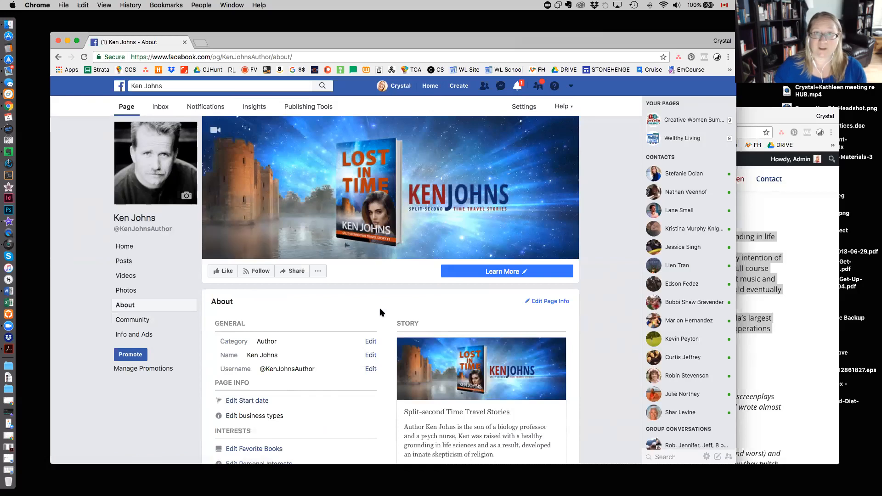
Go to the Facebook Page's home view and select its full web address.
click(487, 274)
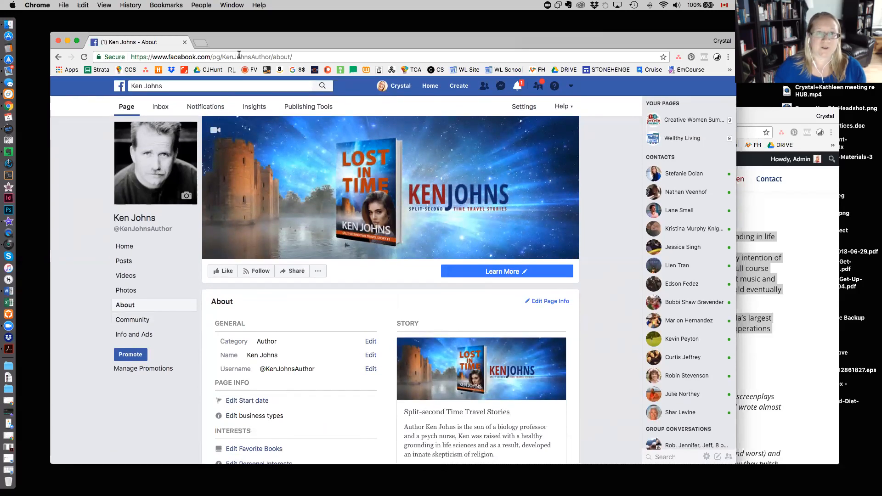
click(134, 219)
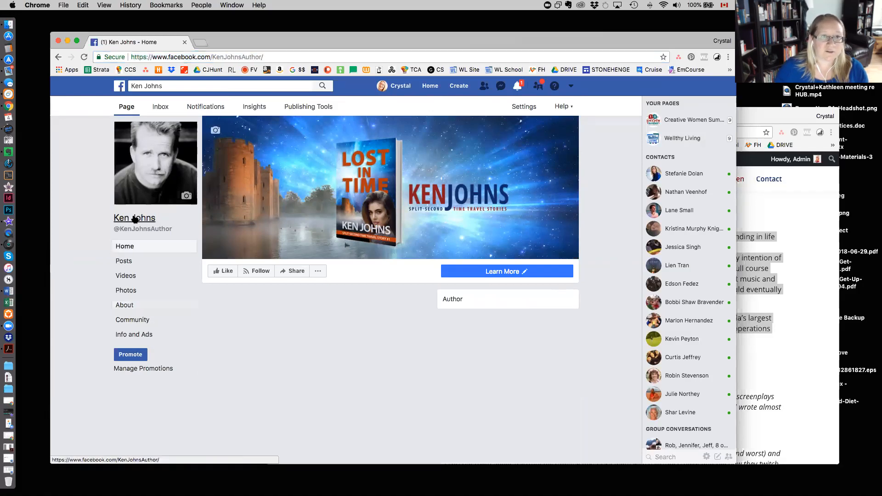
click(276, 55)
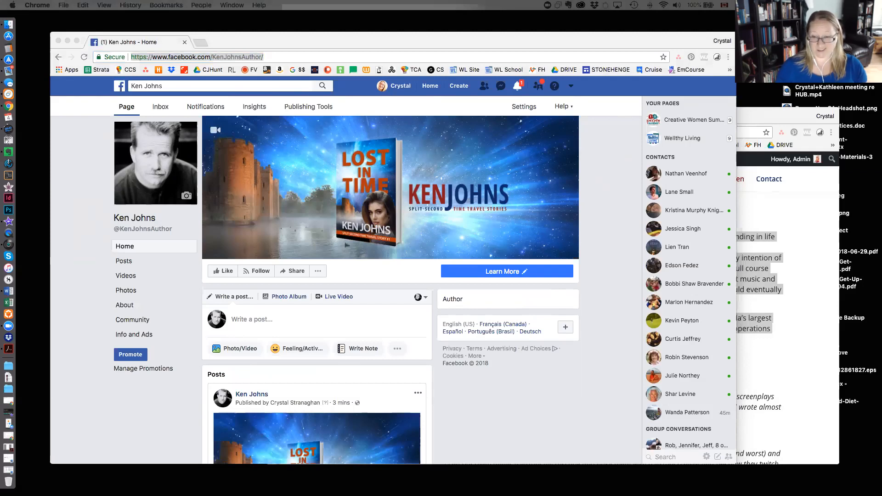
click(591, 408)
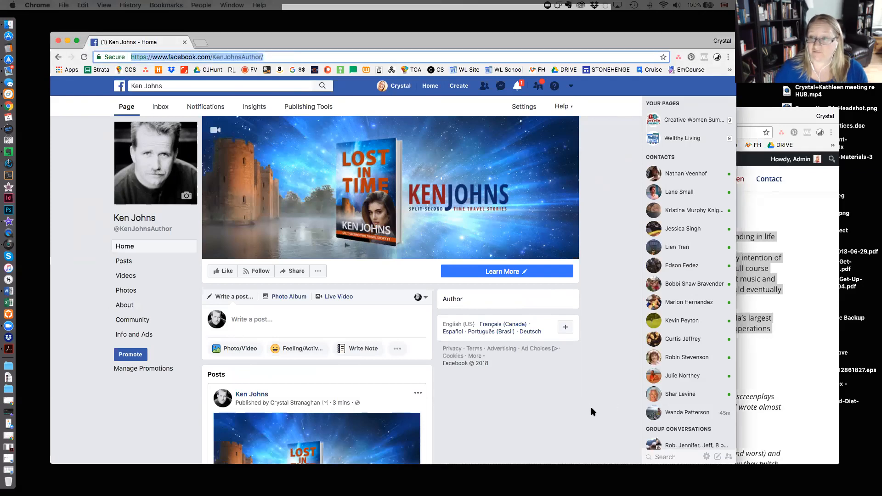